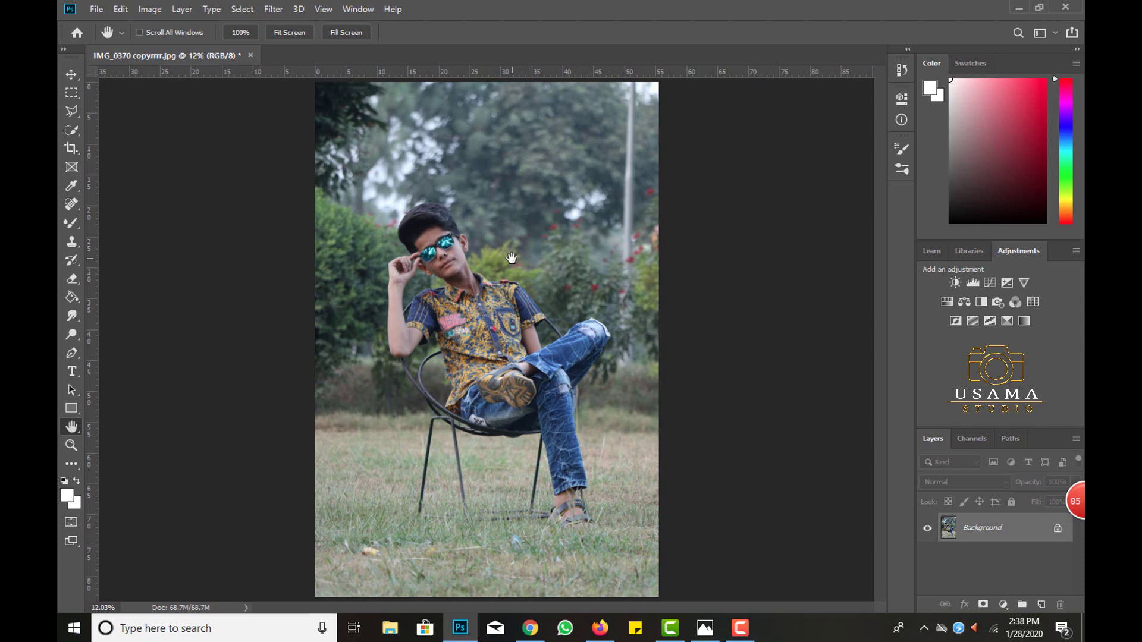
Step: Duplicate the photo onto a new Layer 1 and fit it to the window
click(72, 76)
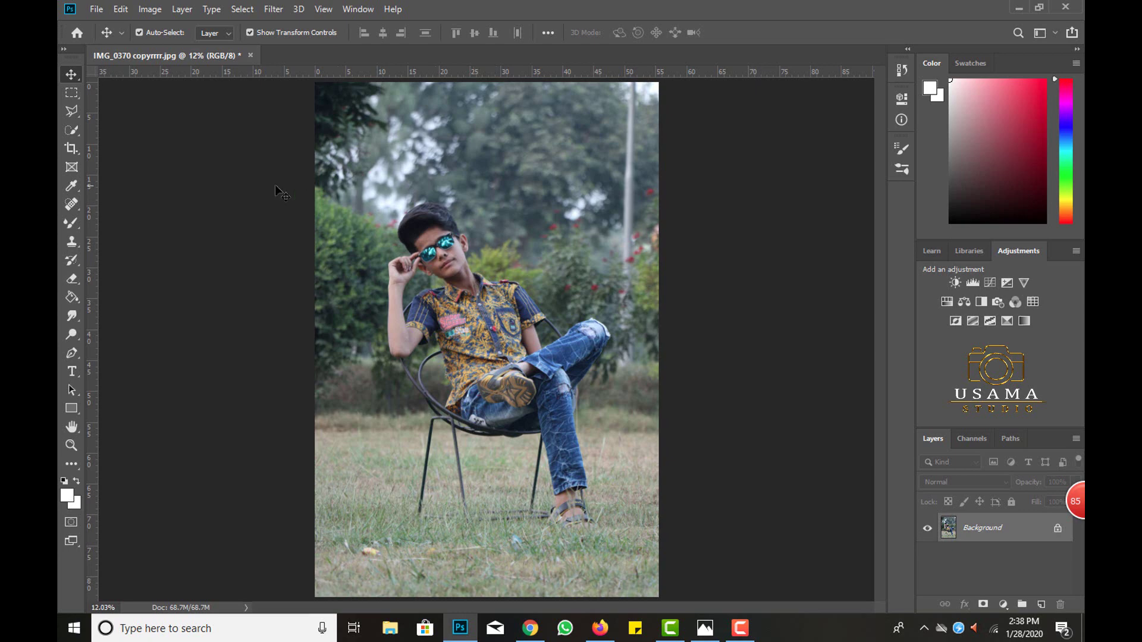
click(70, 427)
click(72, 427)
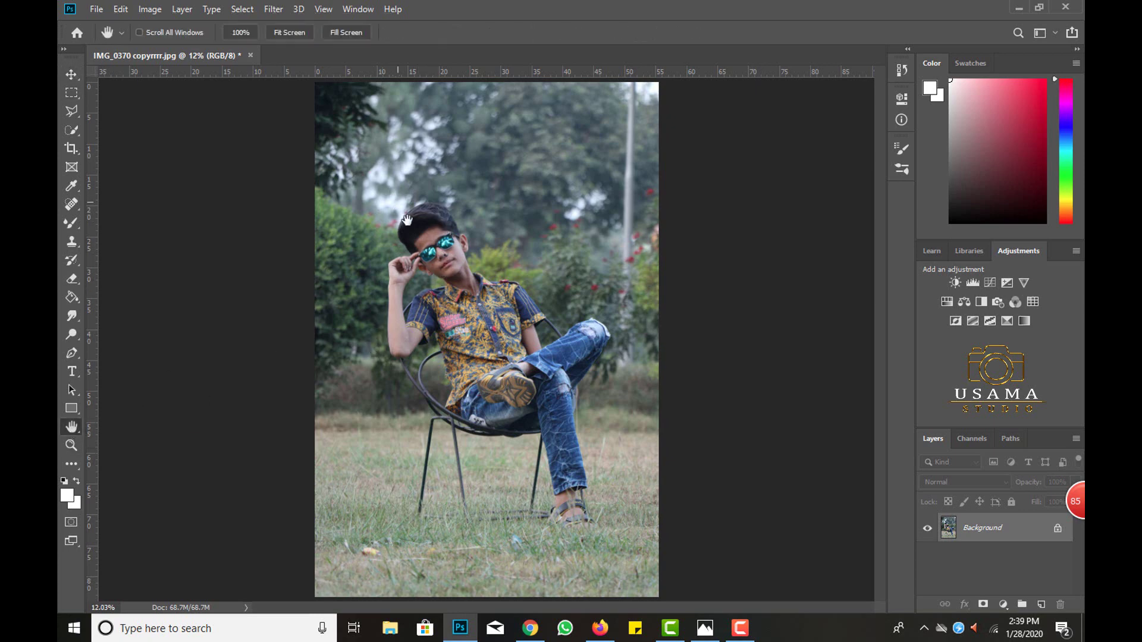
click(71, 76)
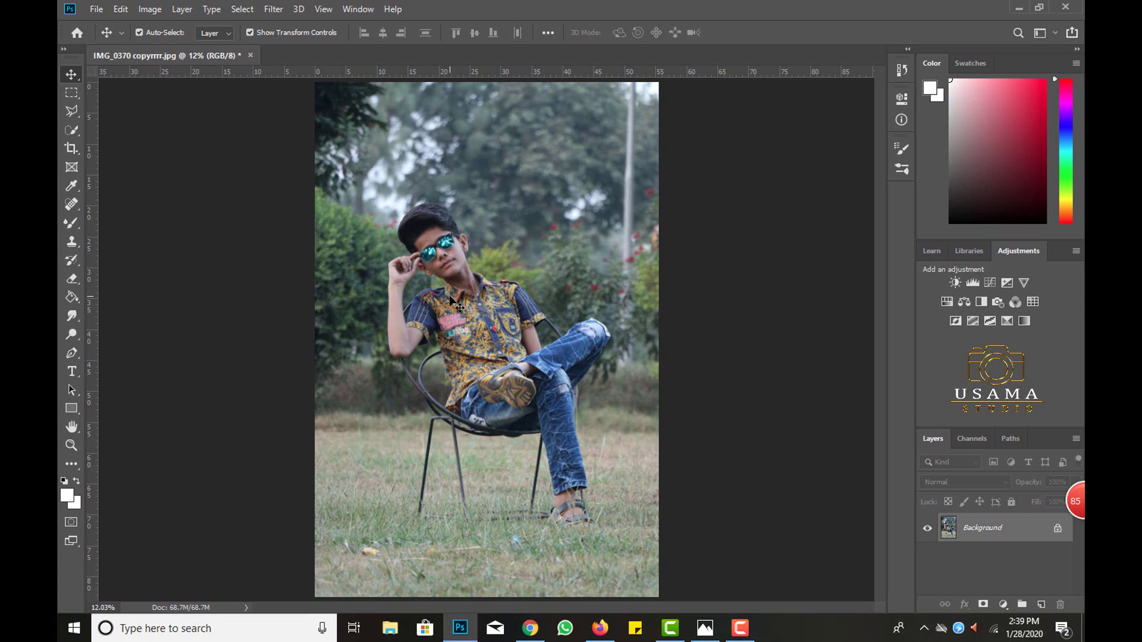
key(ctrl+minus)
click(73, 427)
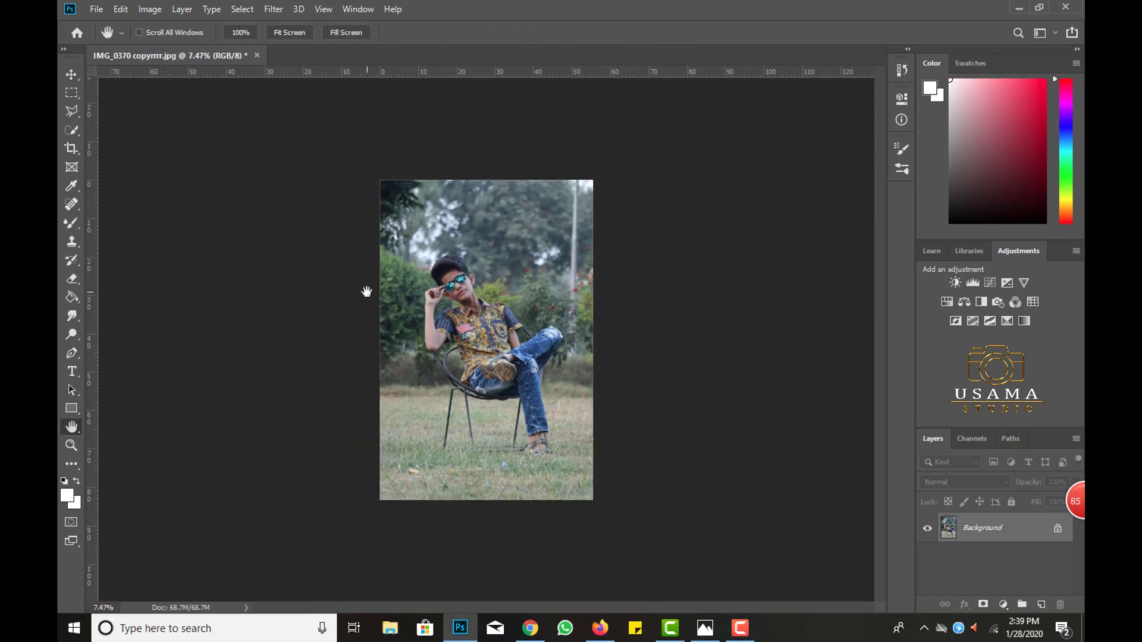
key(ctrl+j)
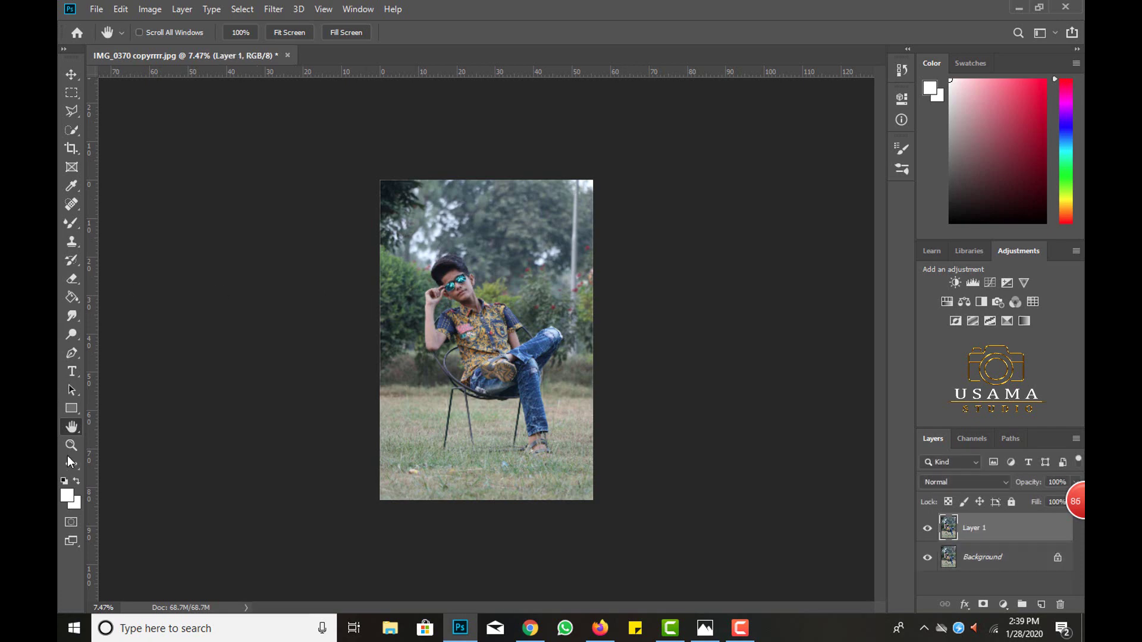
key(ctrl+0)
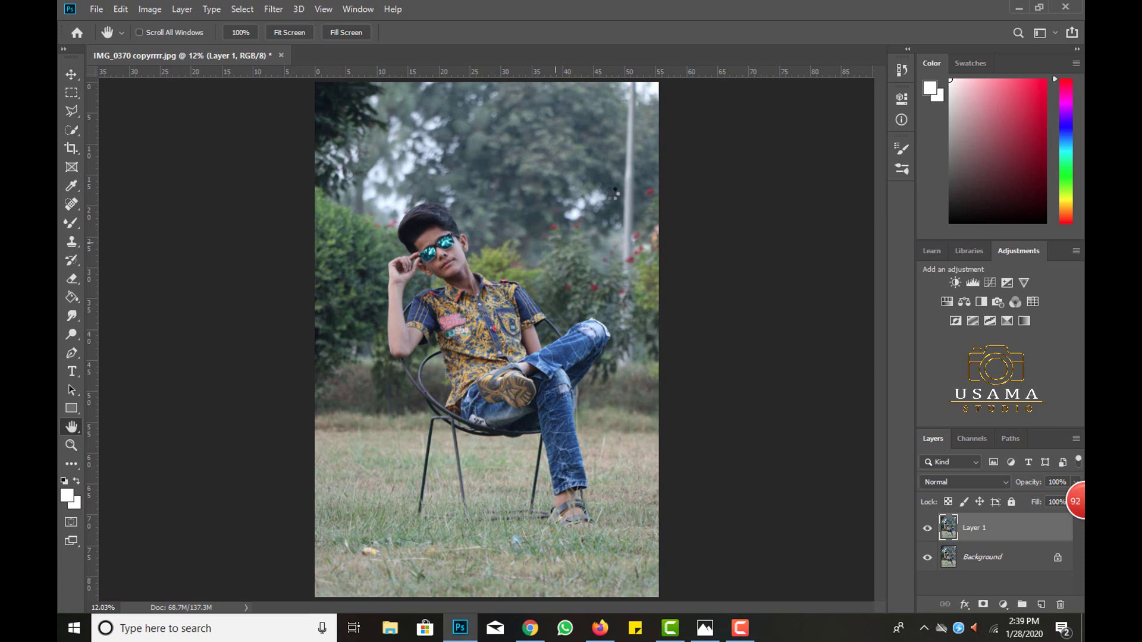
Step: Grade Layer 1 in Camera Raw: Contrast +5, Highlights -15, Blacks +9, Clarity +4, Vibrance +13
key(ctrl+shift+a)
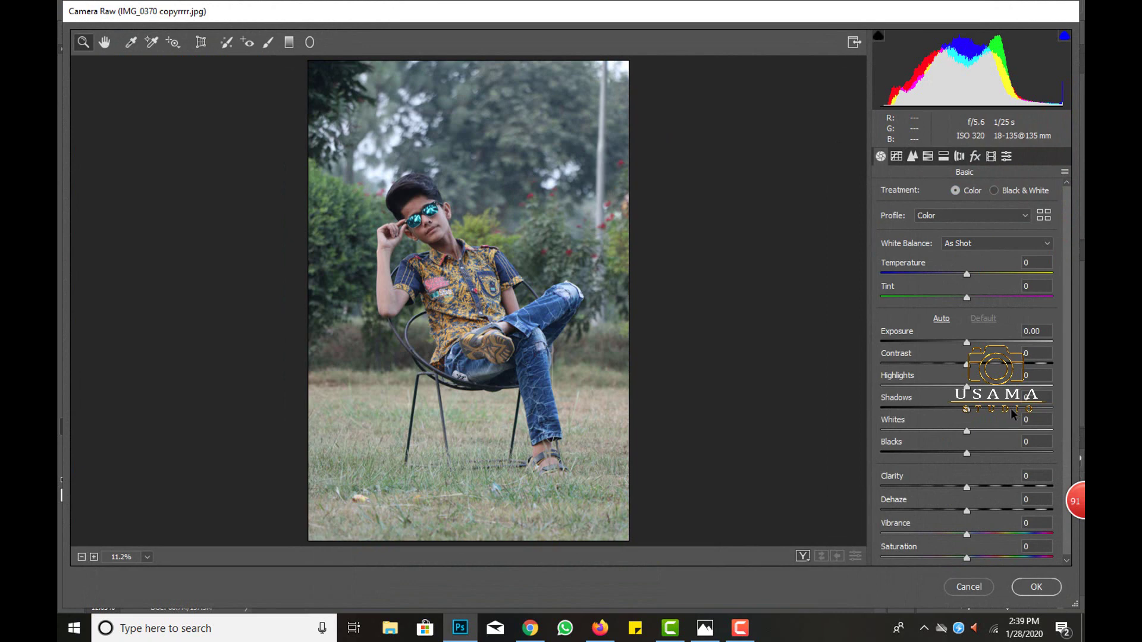
drag(1011, 412, 1001, 415)
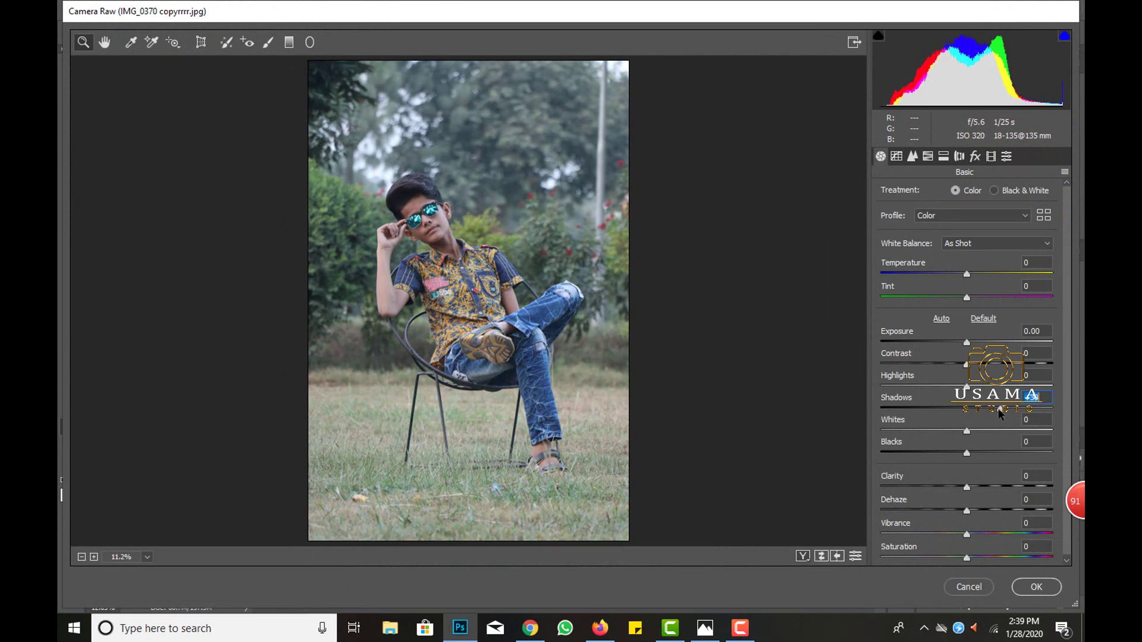
drag(982, 455, 971, 486)
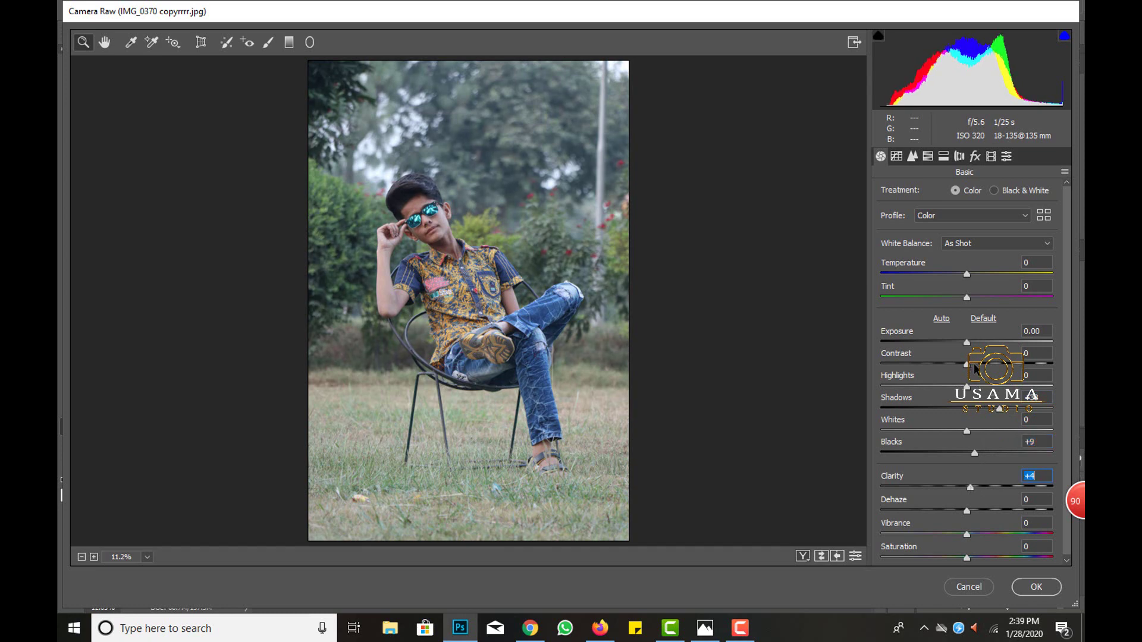
mouse_move(974, 364)
mouse_down()
mouse_move(940, 387)
mouse_move(959, 384)
mouse_up()
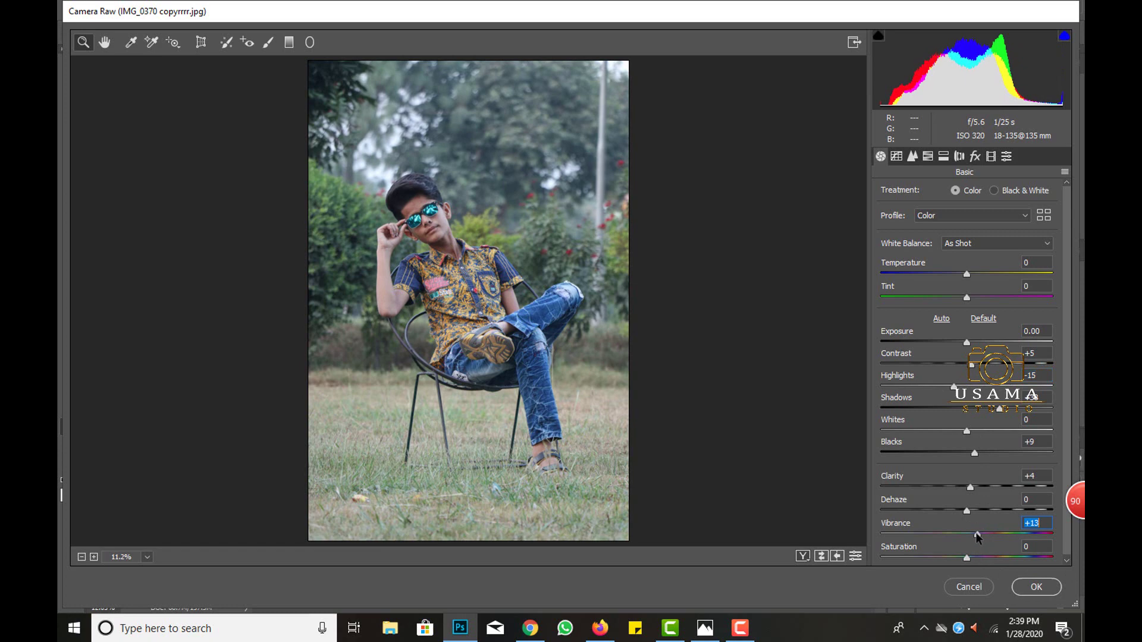
click(1036, 587)
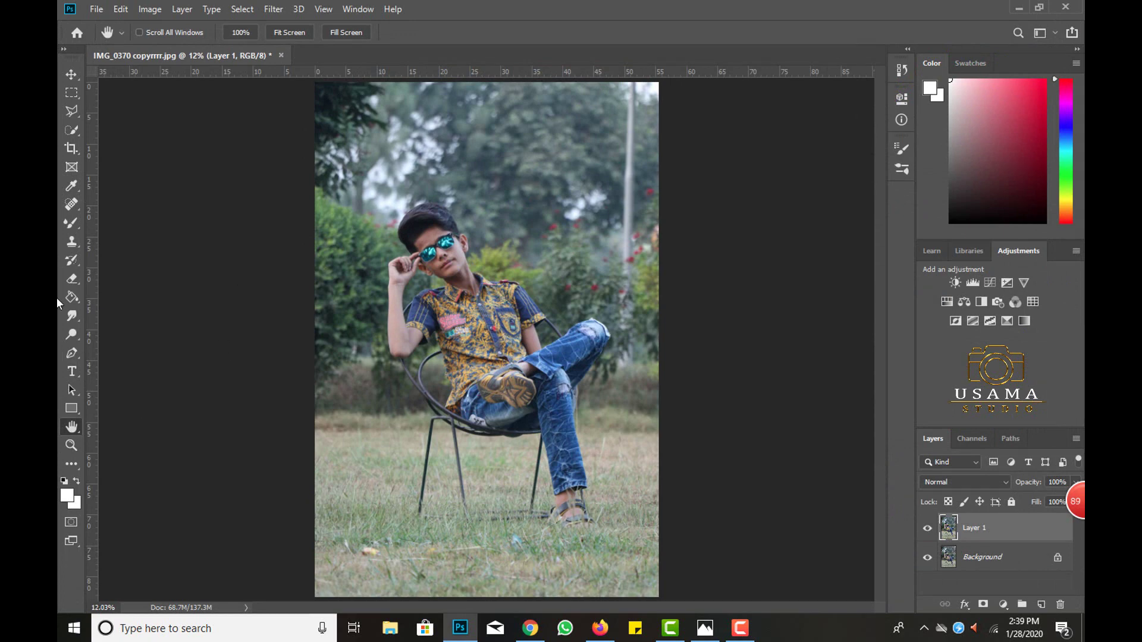
Step: Merge the graded layer into the Background and duplicate it to a new Layer 1
key(ctrl+shift+e)
click(71, 74)
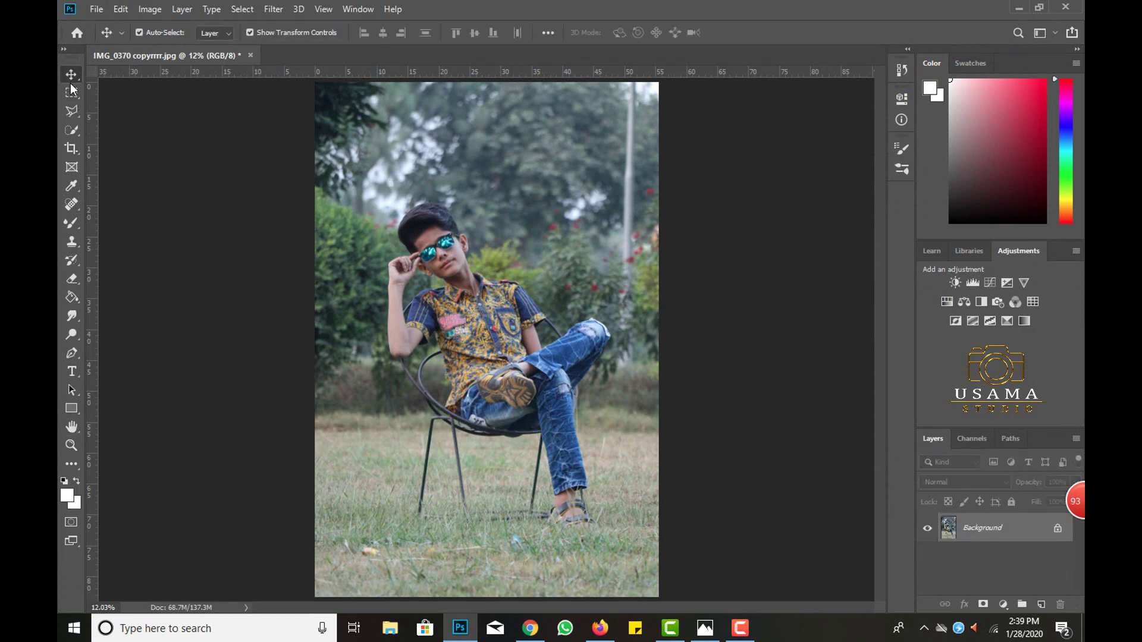
key(ctrl+j)
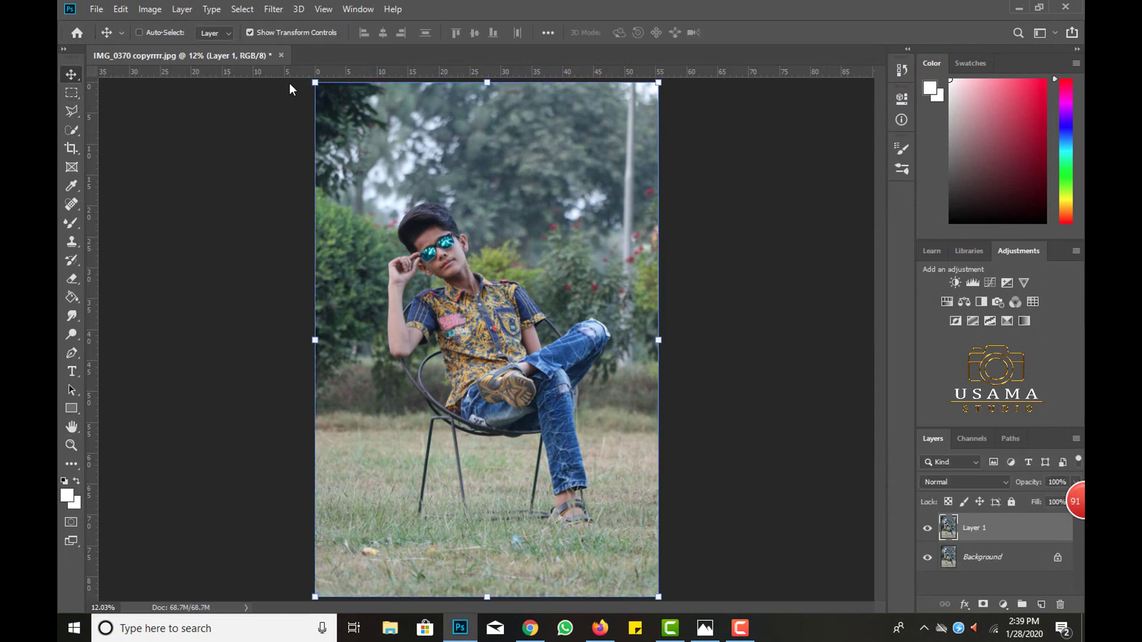
Step: Zoom in and smooth the forehead skin with a large Mixer Brush
click(71, 222)
scroll(446, 227, up, 2)
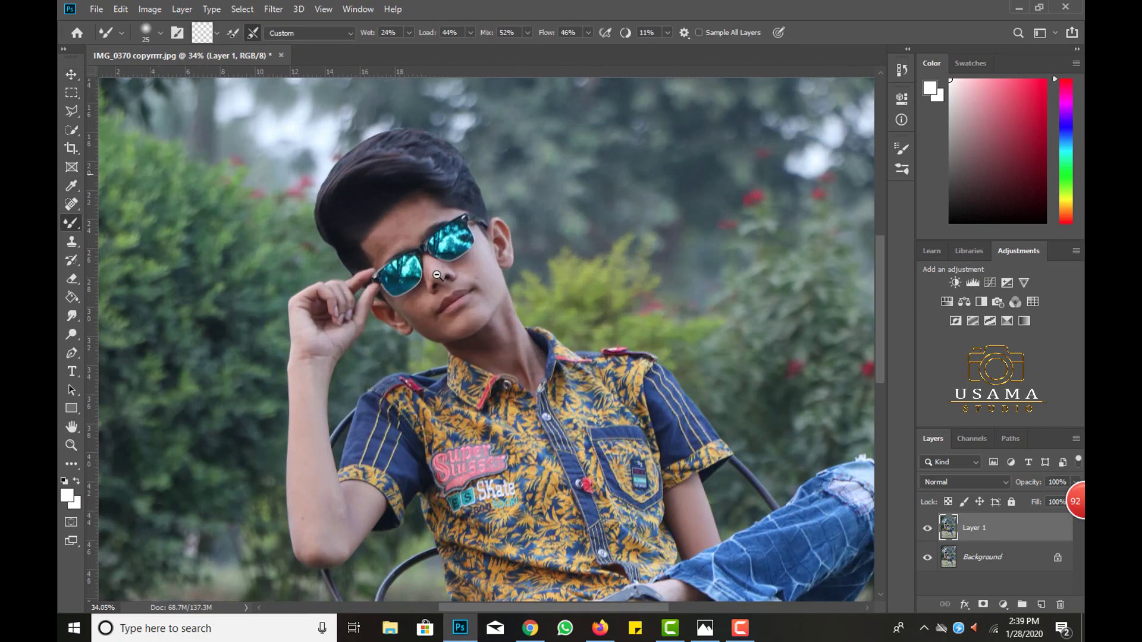
scroll(451, 250, up, 1)
scroll(455, 268, up, 2)
scroll(459, 286, up, 1)
scroll(459, 286, up, 1)
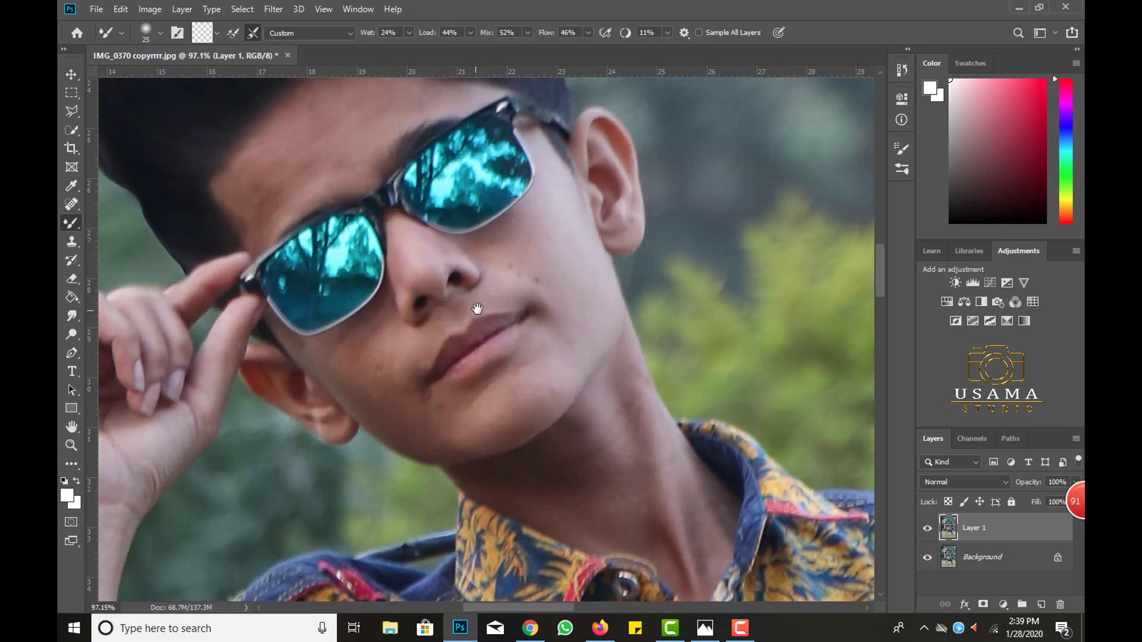
scroll(476, 305, up, 1)
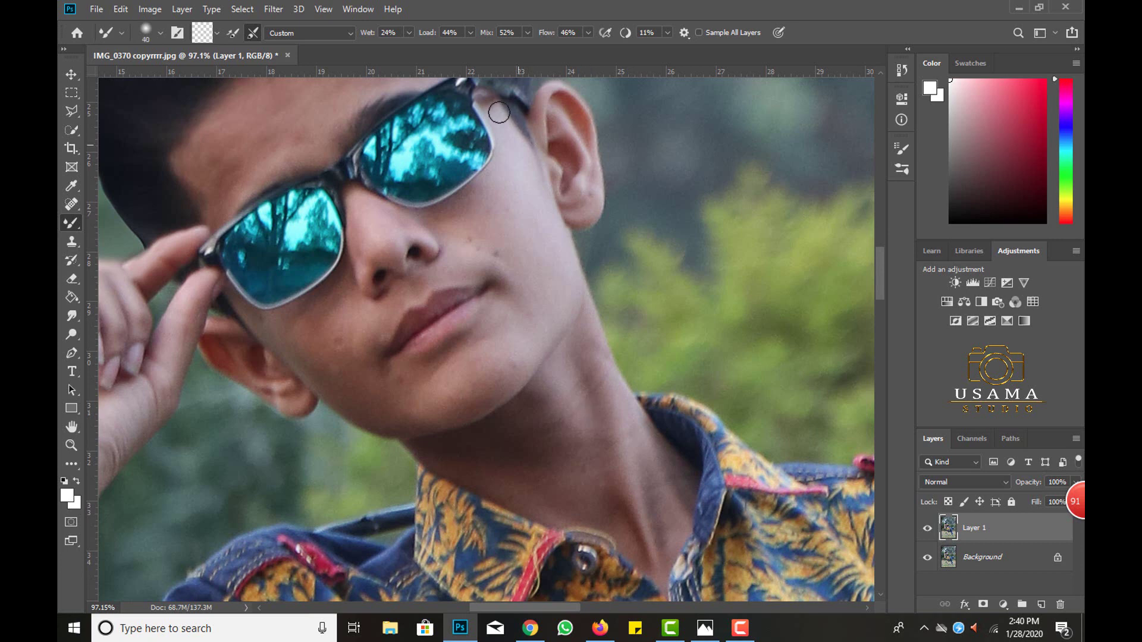
key(bracketright)
key(bracketright)
key(bracketright)
key(bracketright)
key(bracketright)
key(bracketright)
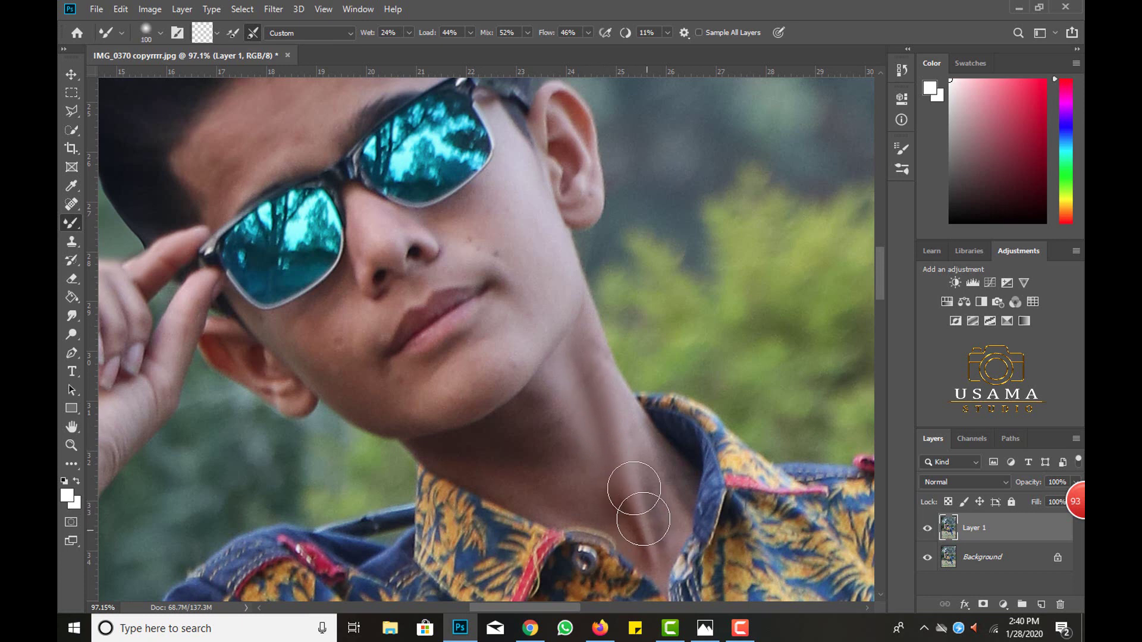
key(bracketleft)
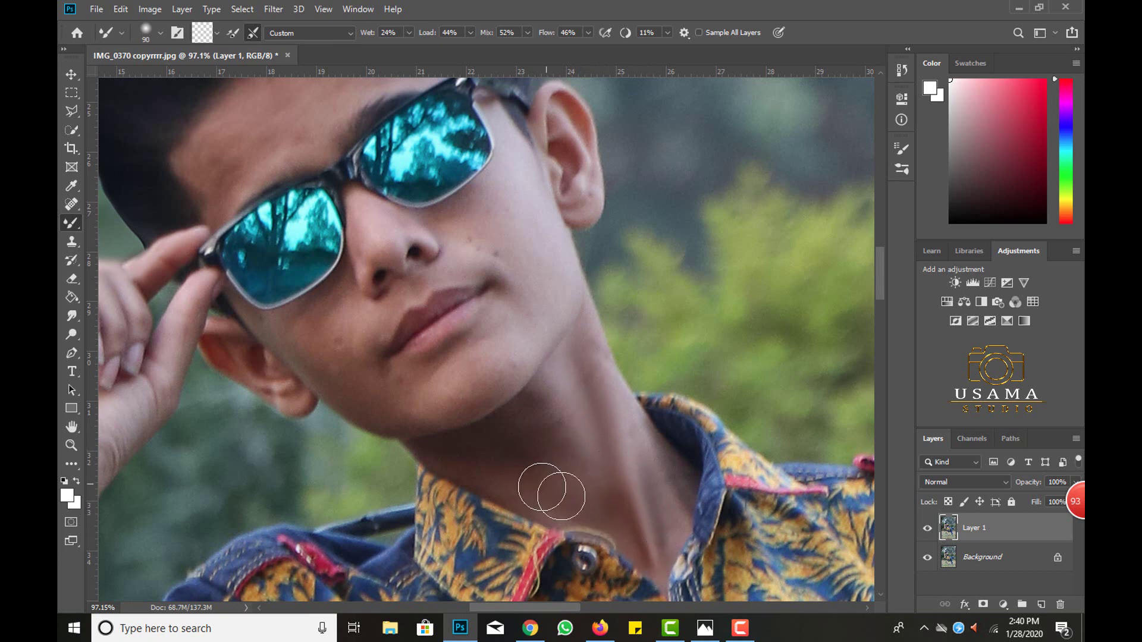
scroll(333, 262, up, 2)
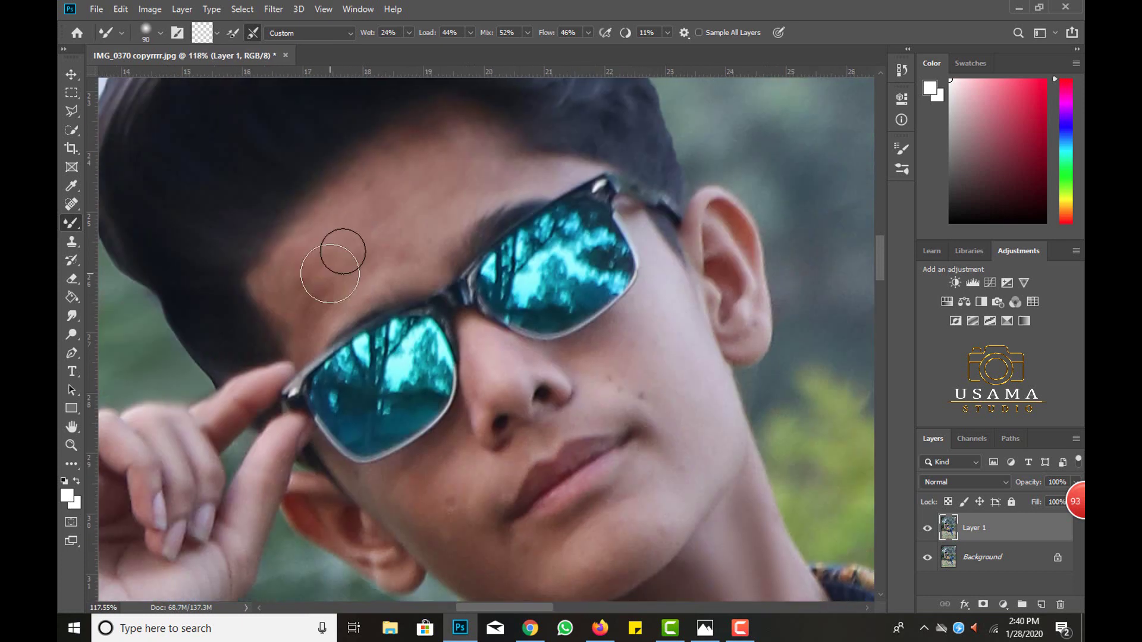
mouse_move(336, 262)
mouse_down()
mouse_move(410, 202)
mouse_move(357, 255)
mouse_move(535, 173)
mouse_up()
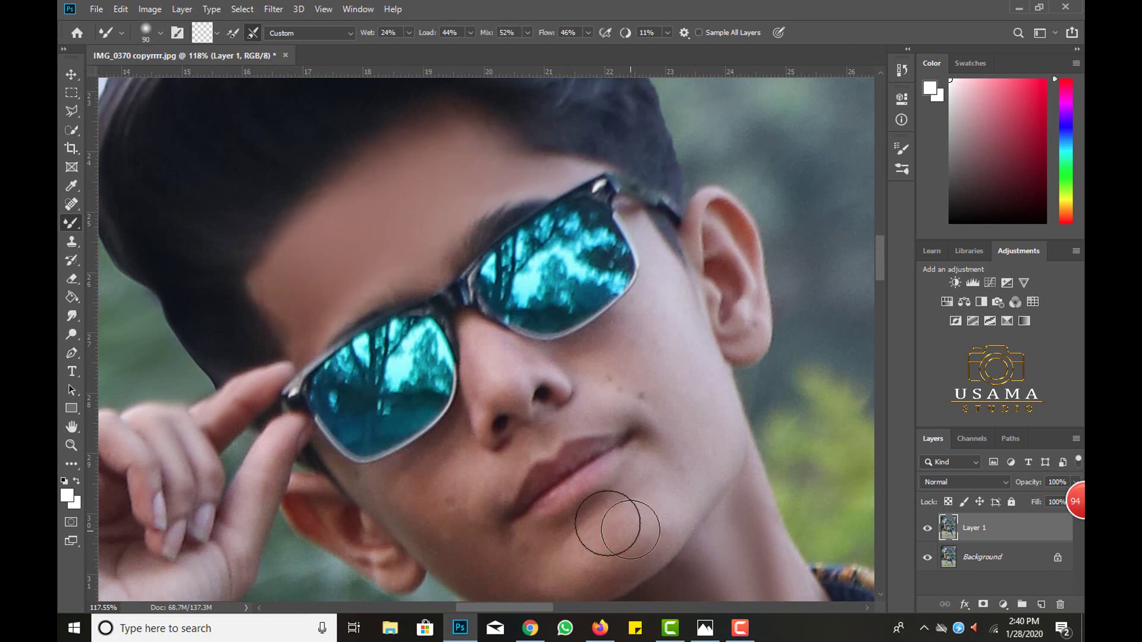
Step: Smooth the chin and neck skin with a smaller Mixer Brush
key(bracketleft)
scroll(469, 345, down, 3)
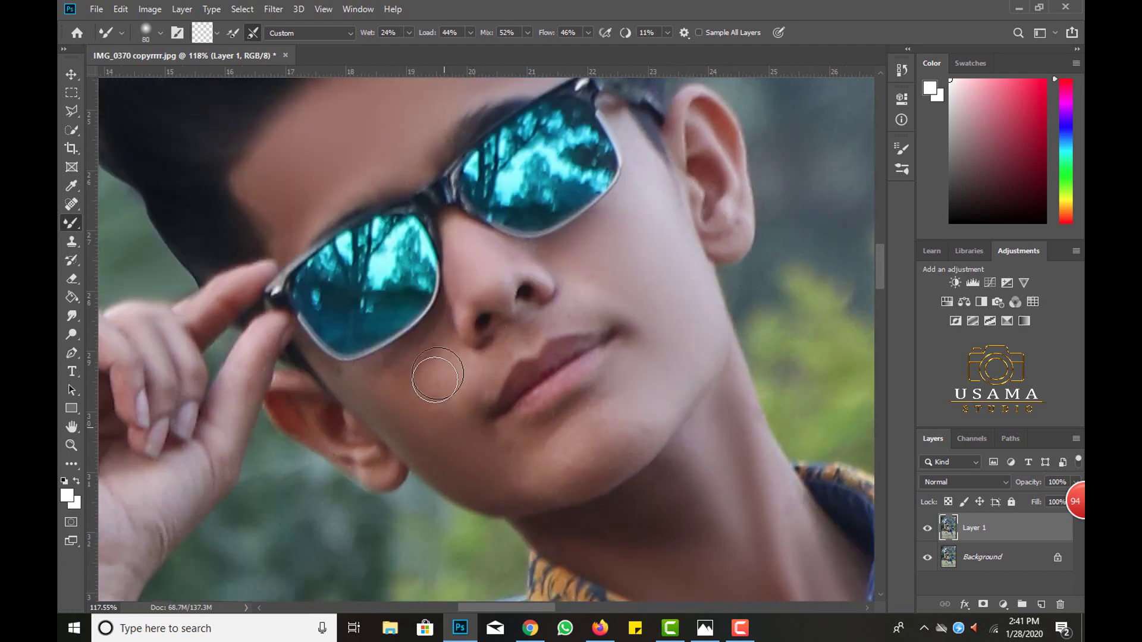
scroll(535, 454, down, 2)
drag(535, 454, 373, 230)
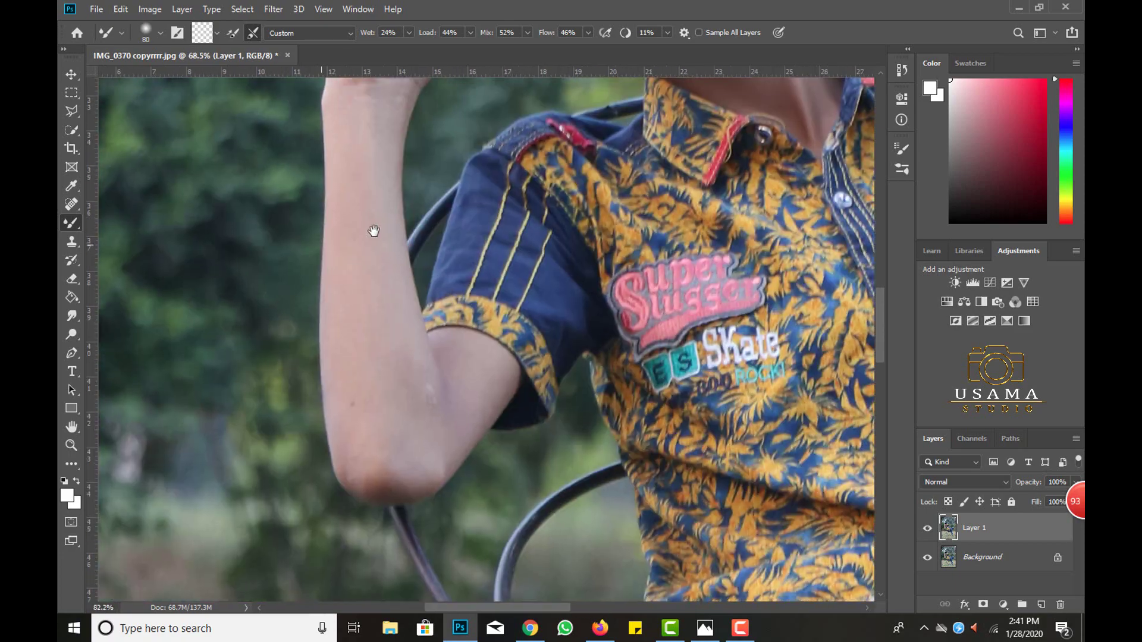
scroll(434, 356, up, 5)
scroll(387, 378, up, 2)
key(bracketleft)
key(bracketleft)
key(bracketleft)
scroll(426, 234, down, 4)
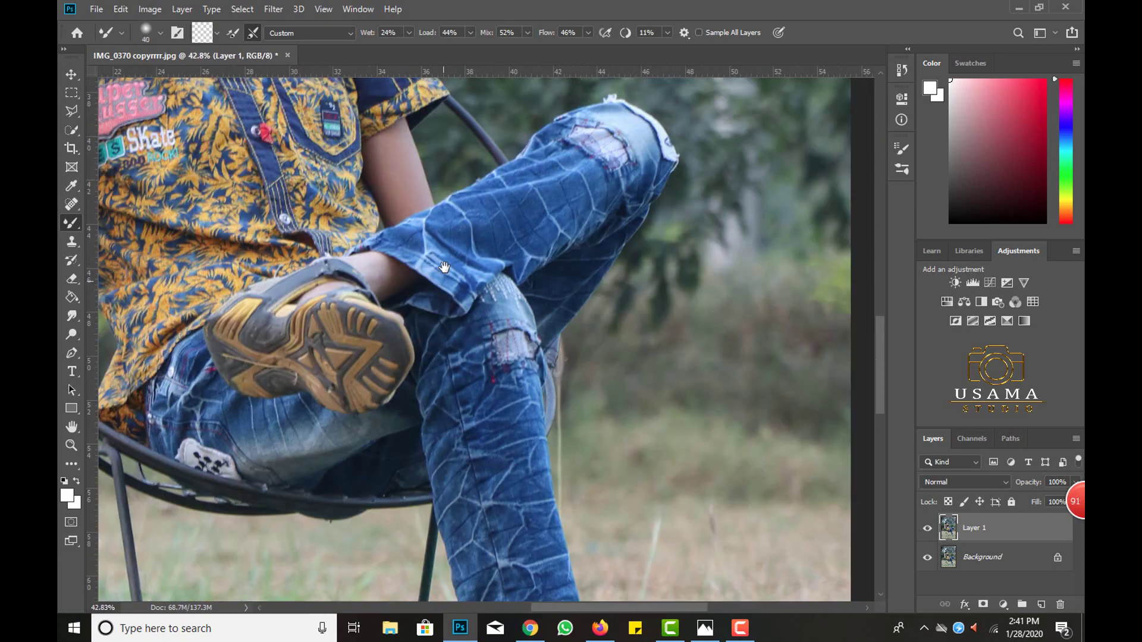
scroll(445, 267, up, 2)
scroll(420, 255, down, 1)
click(70, 427)
Step: Merge to Background, then in Camera Raw HSL set Oranges saturation -15, luminance +49, Reds luminance +30
double_click(70, 427)
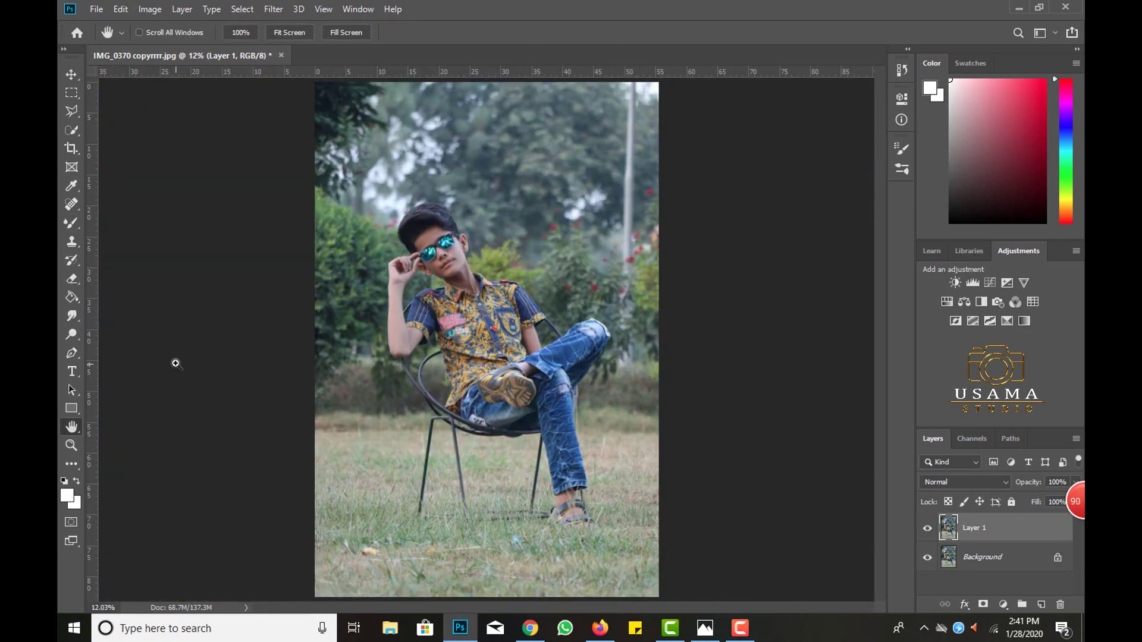
key(ctrl+e)
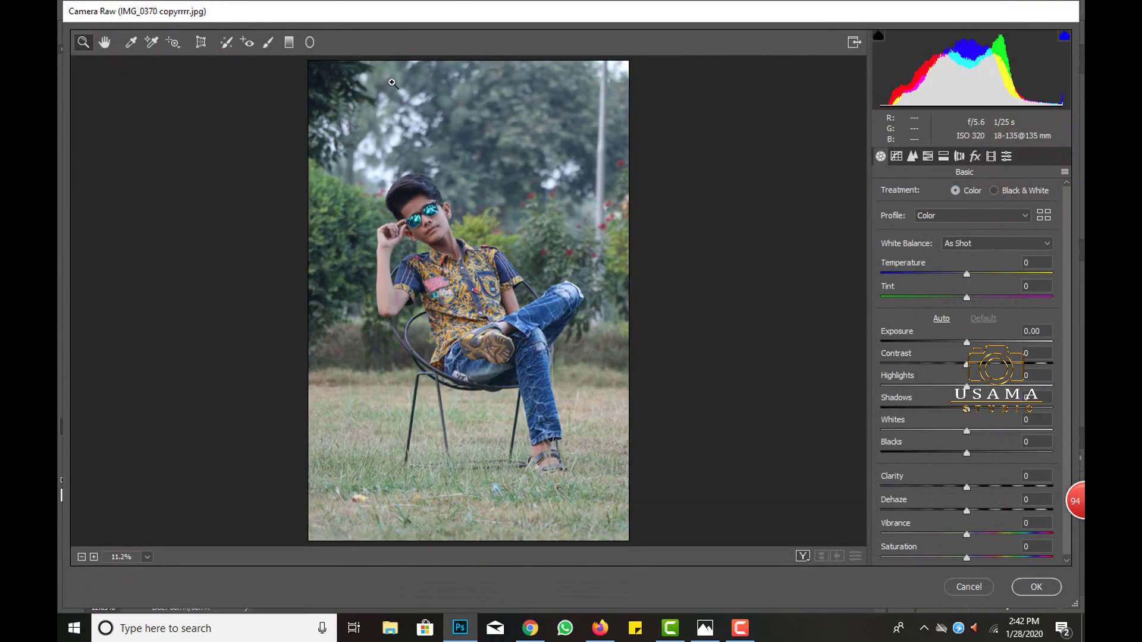
click(927, 156)
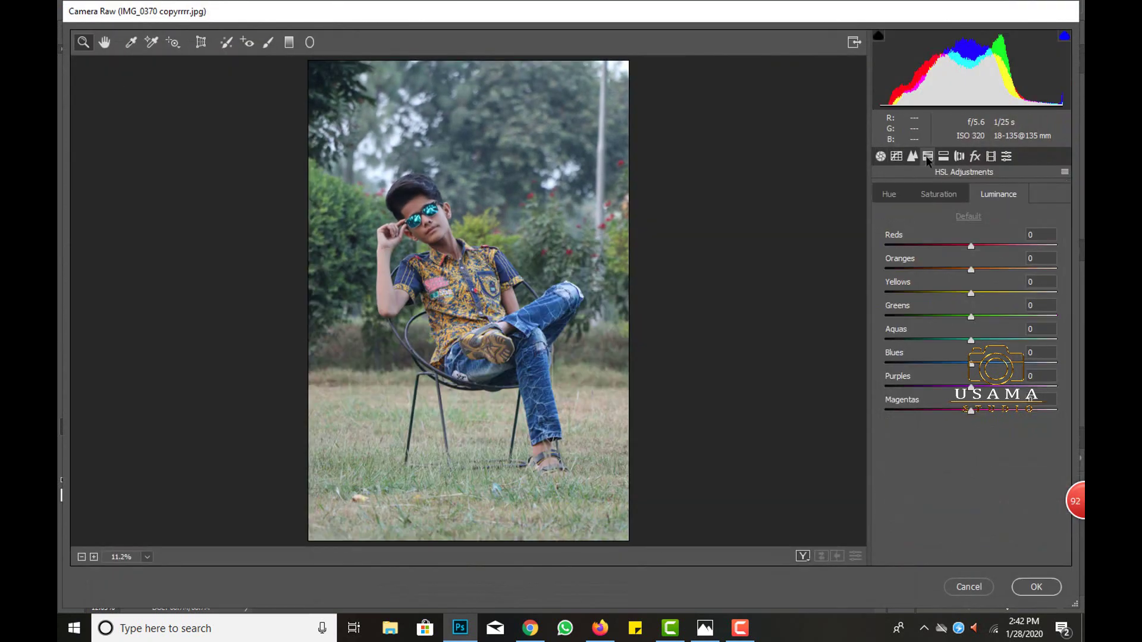
click(948, 197)
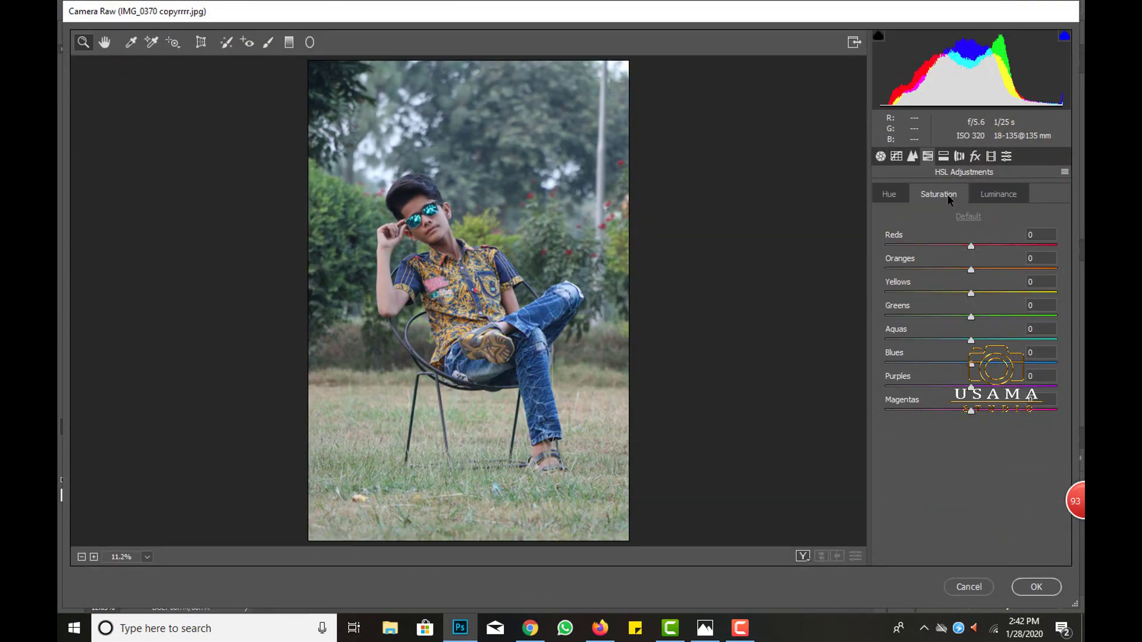
click(957, 268)
click(990, 198)
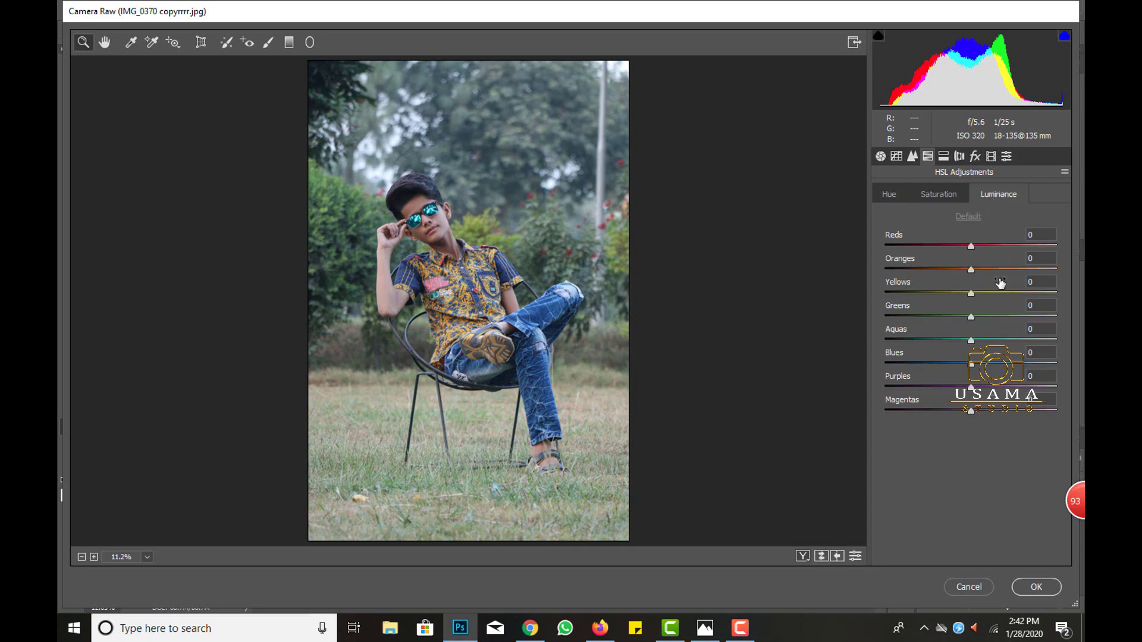
drag(1002, 268, 1041, 269)
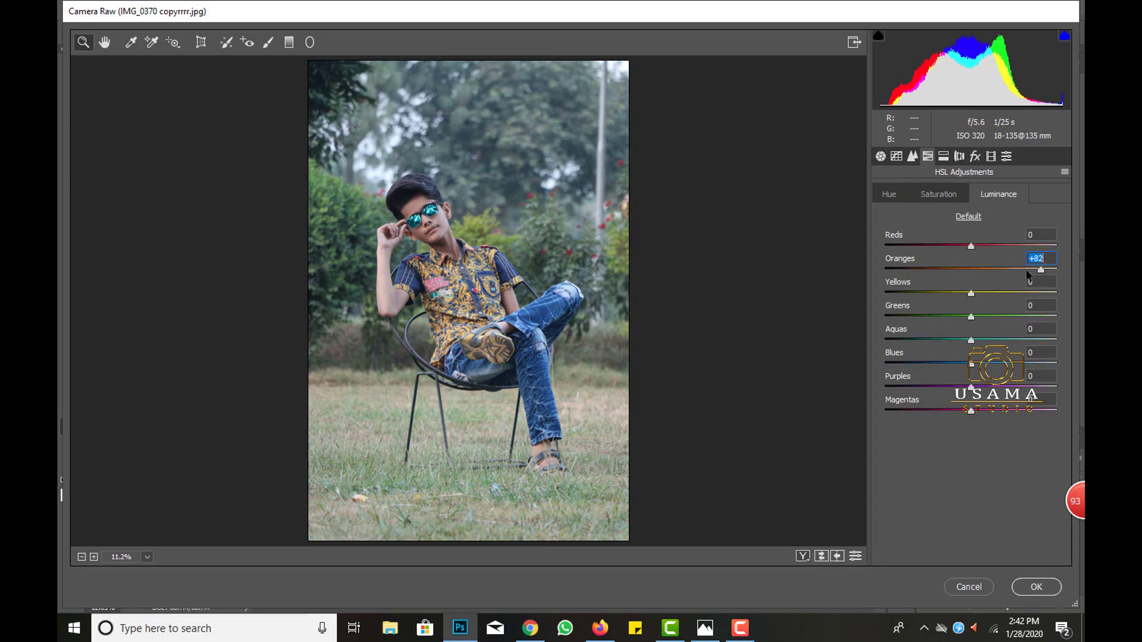
click(1001, 245)
drag(1001, 247, 996, 246)
click(1005, 268)
click(1036, 587)
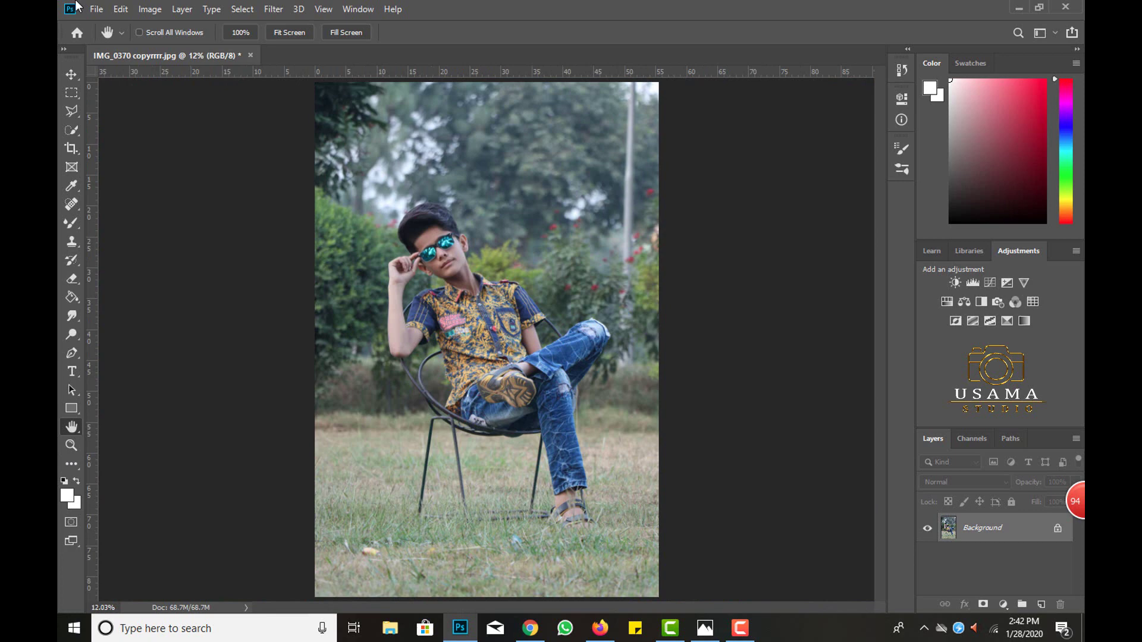
Step: Duplicate the Background onto Layer 1 and switch to Quick Selection for the boy and chair
click(71, 73)
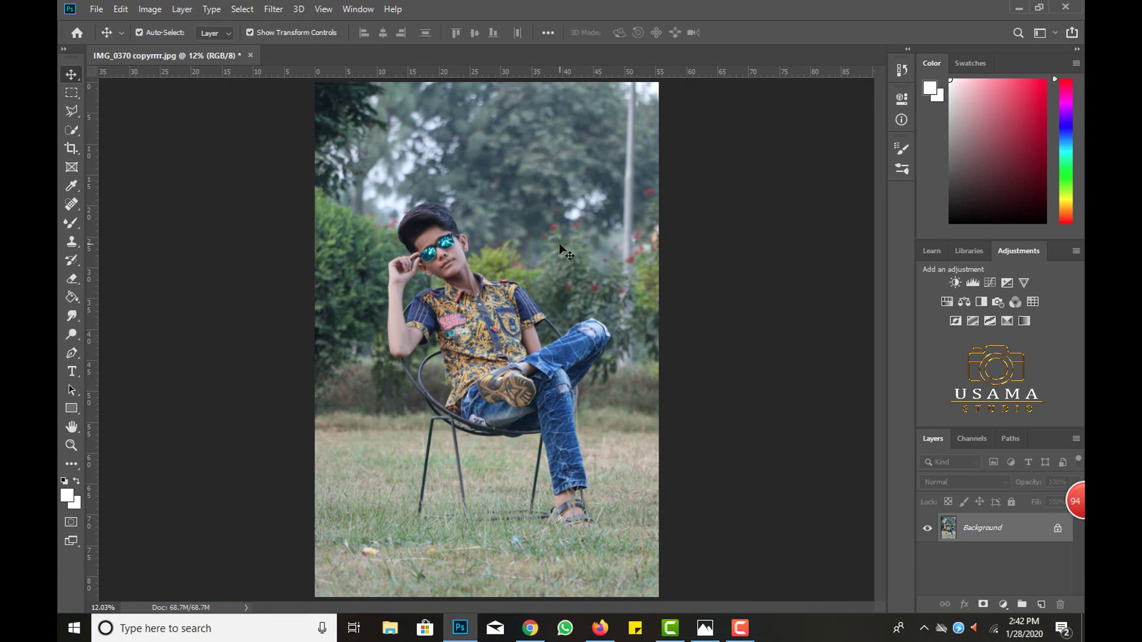
click(72, 427)
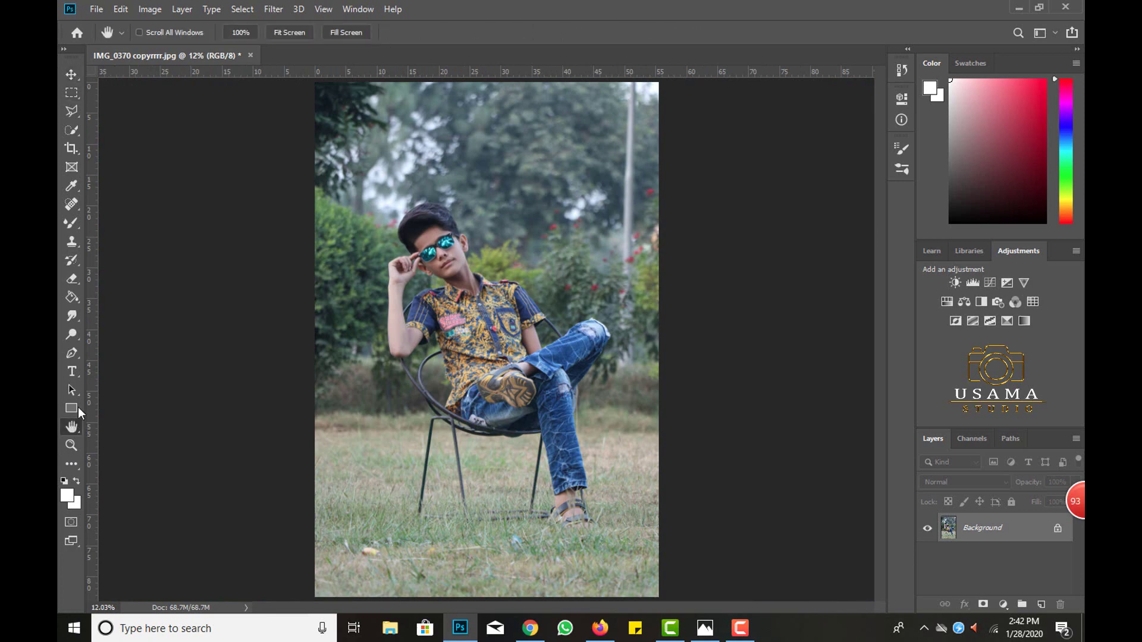
key(ctrl+j)
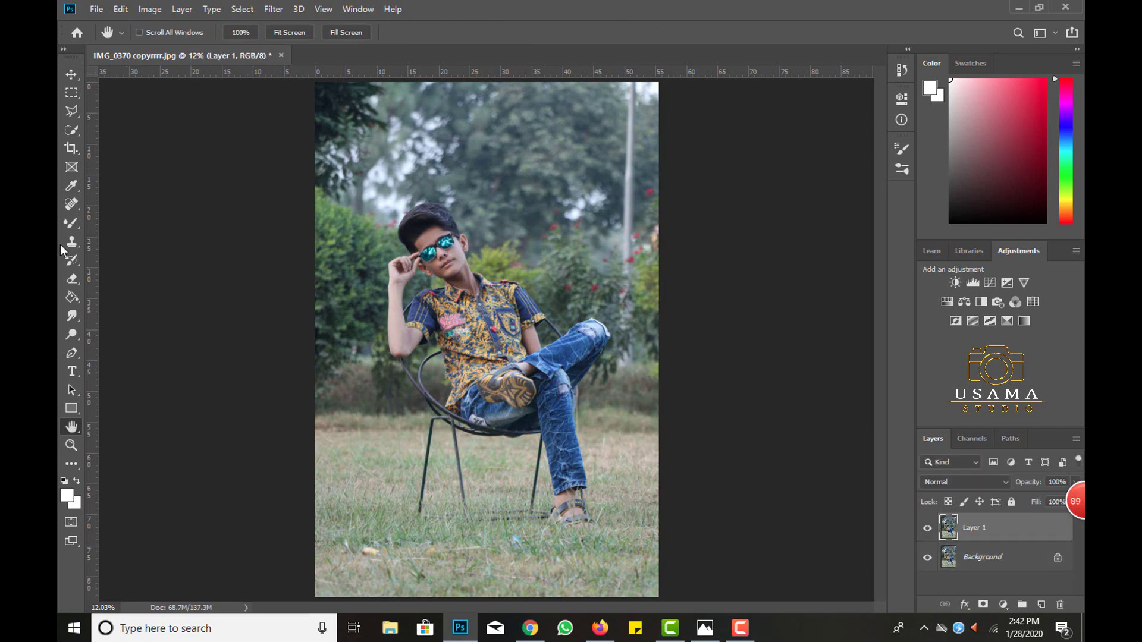
click(71, 130)
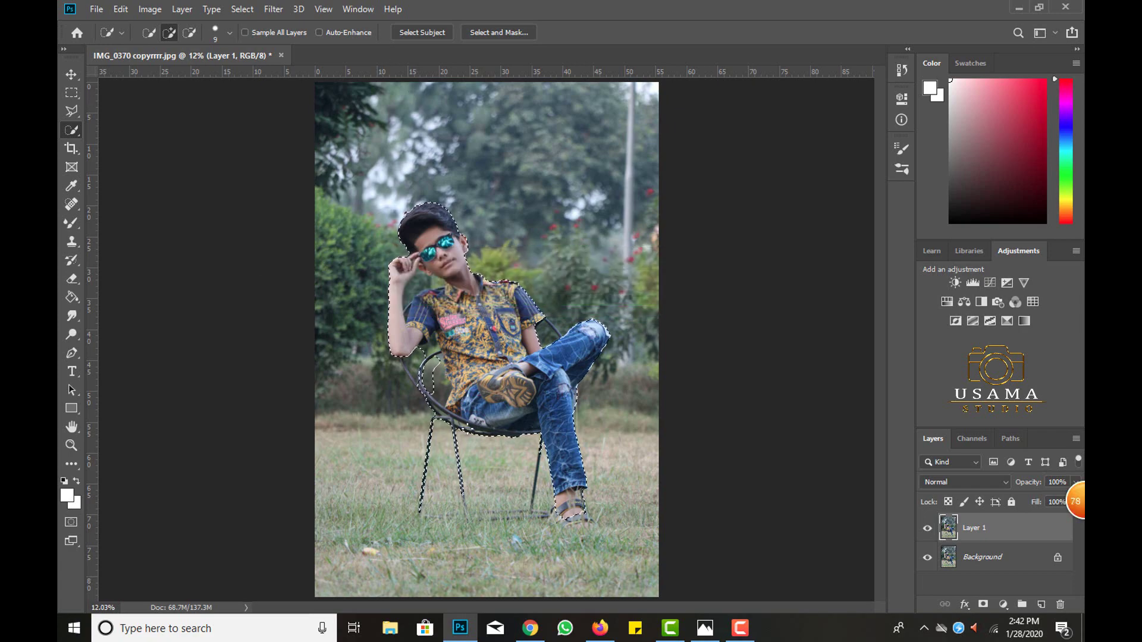
Step: Zoom in and trace the chair frame with the freehand Lasso
scroll(443, 434, up, 5)
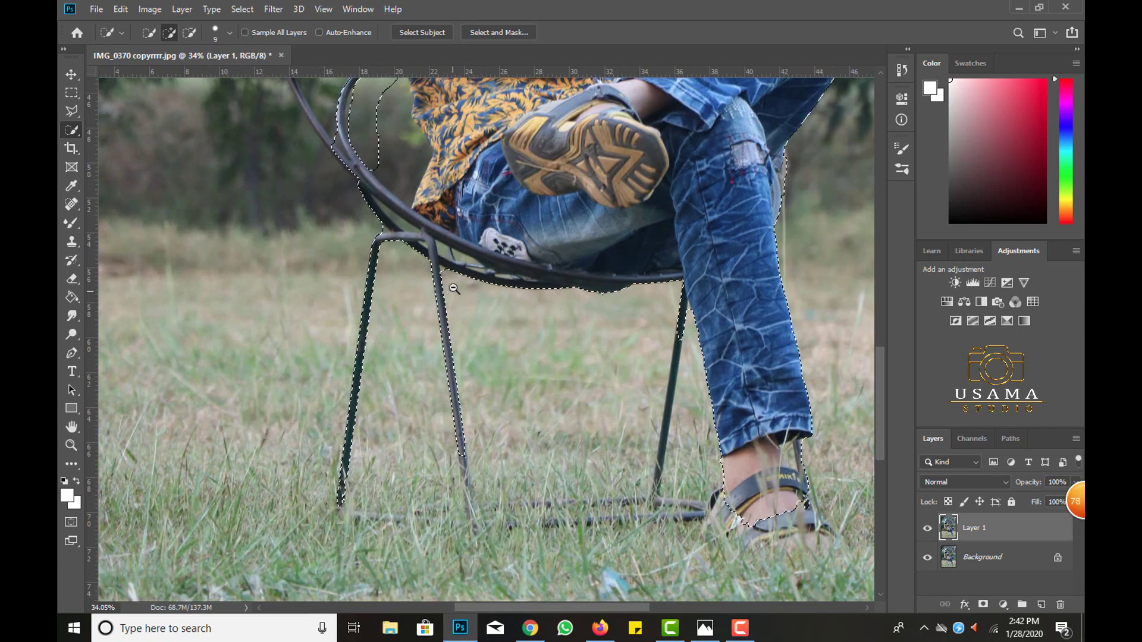
drag(453, 288, 481, 386)
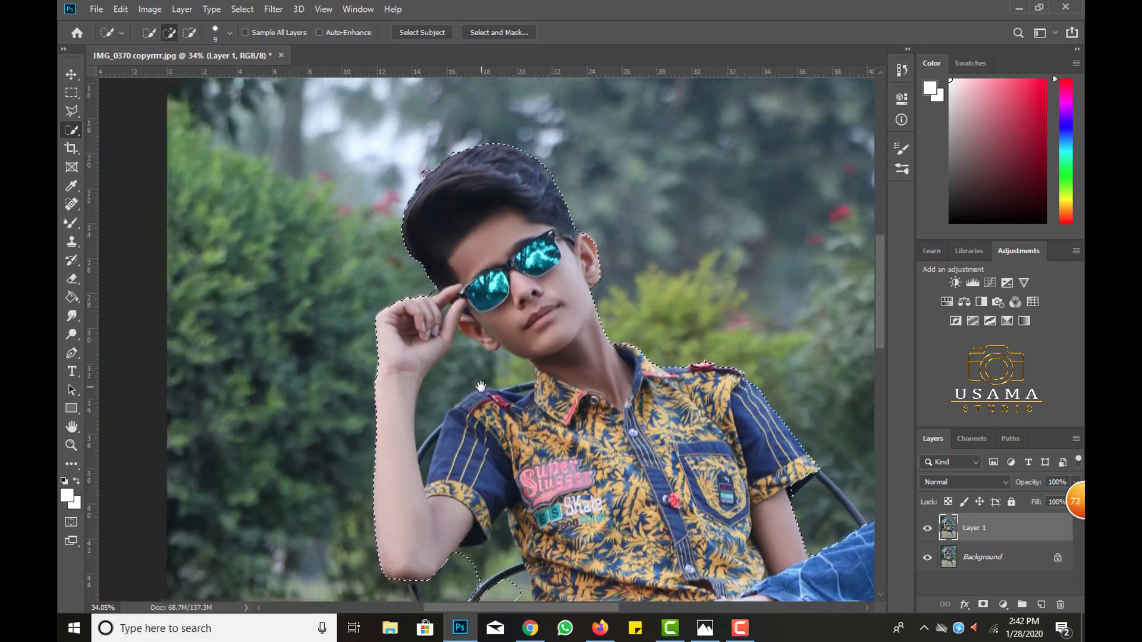
scroll(481, 386, down, 5)
scroll(485, 392, down, 3)
scroll(491, 401, up, 2)
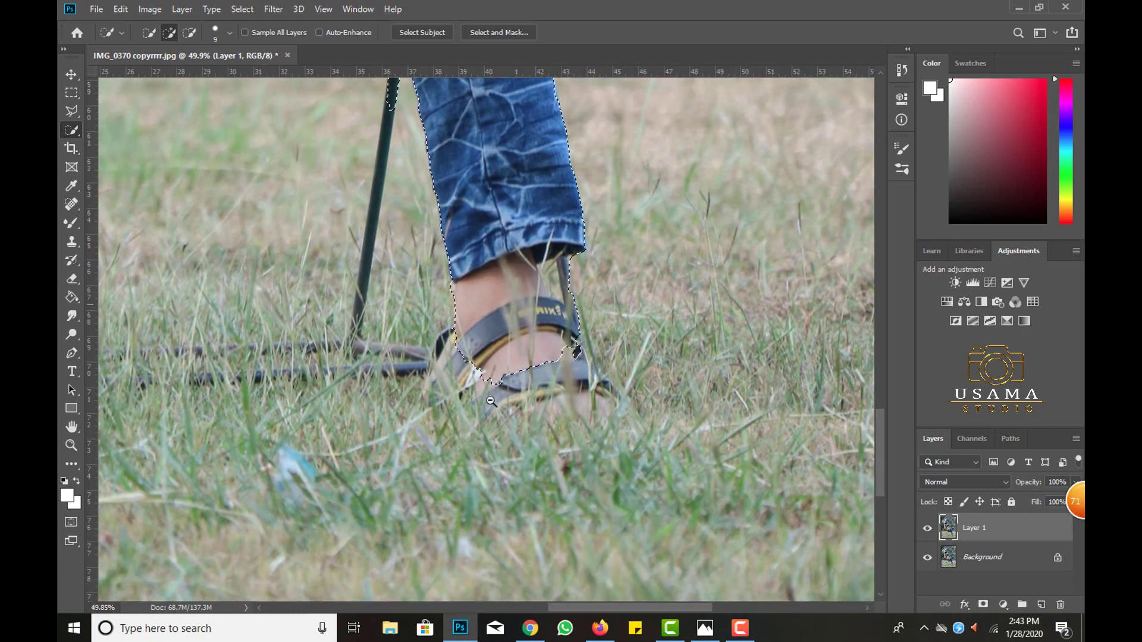
scroll(491, 401, up, 1)
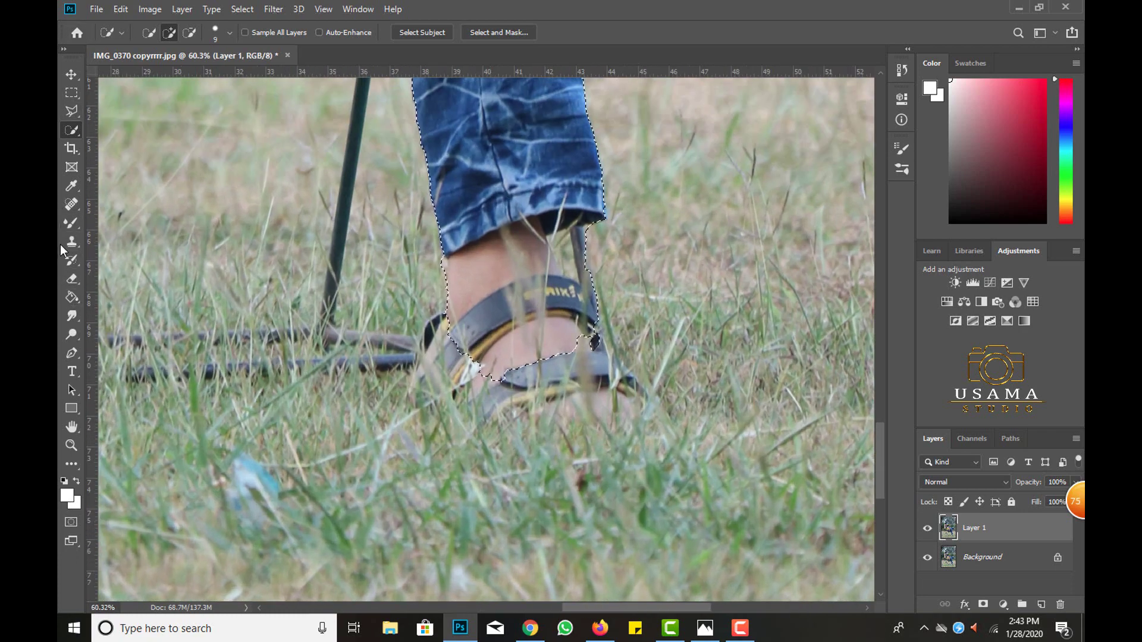
click(68, 113)
click(110, 111)
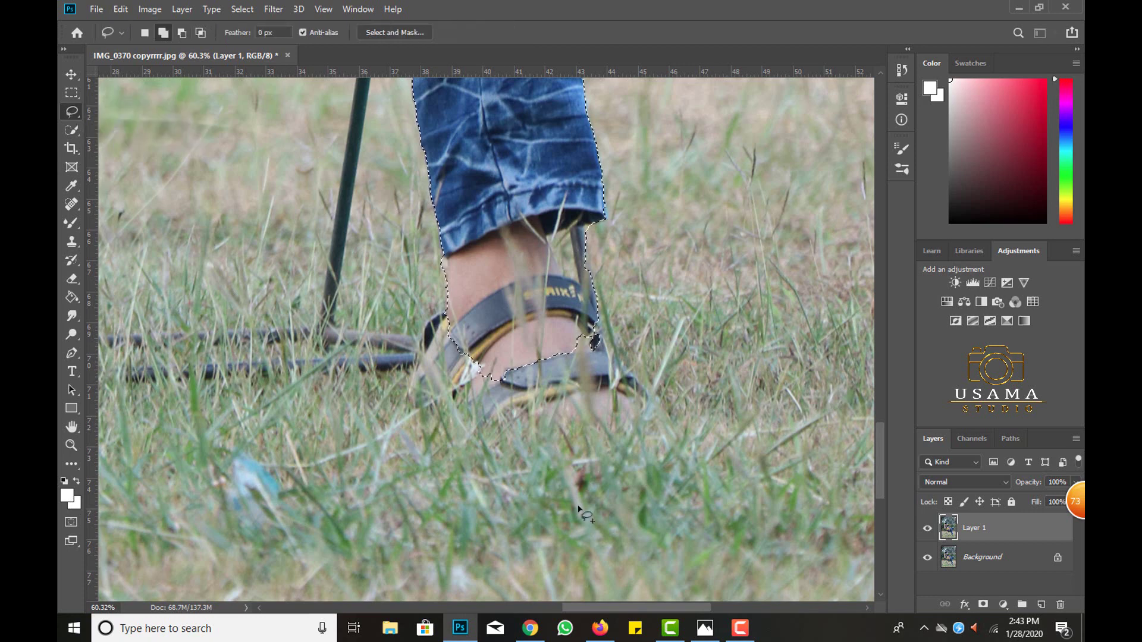
scroll(469, 363, up, 2)
drag(334, 324, 353, 315)
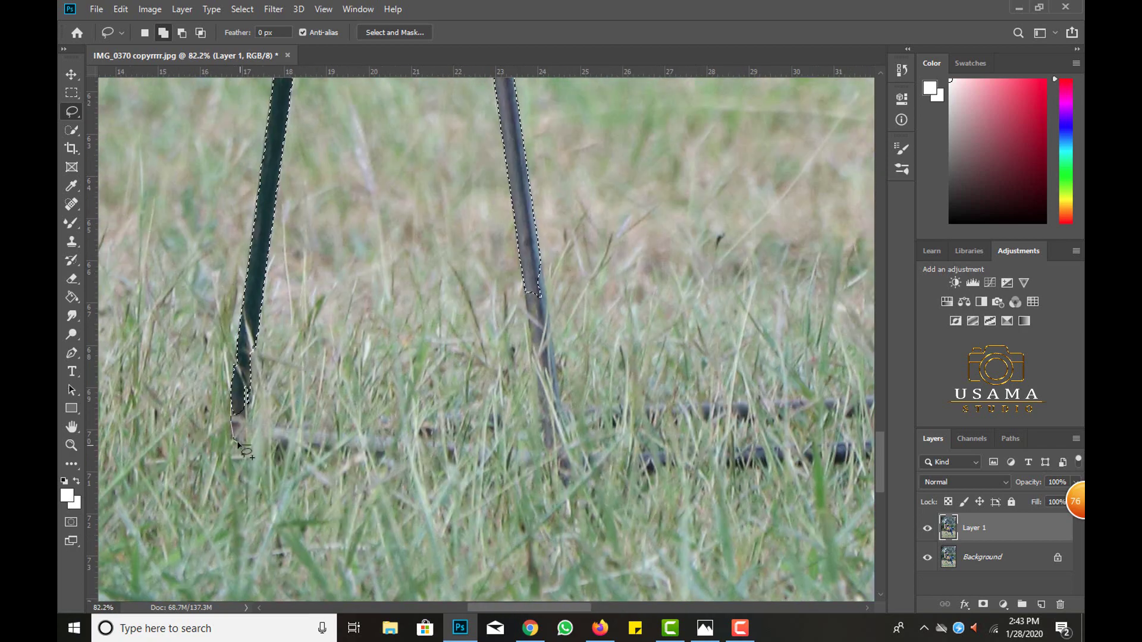
alt+scroll(479, 440, up, 3)
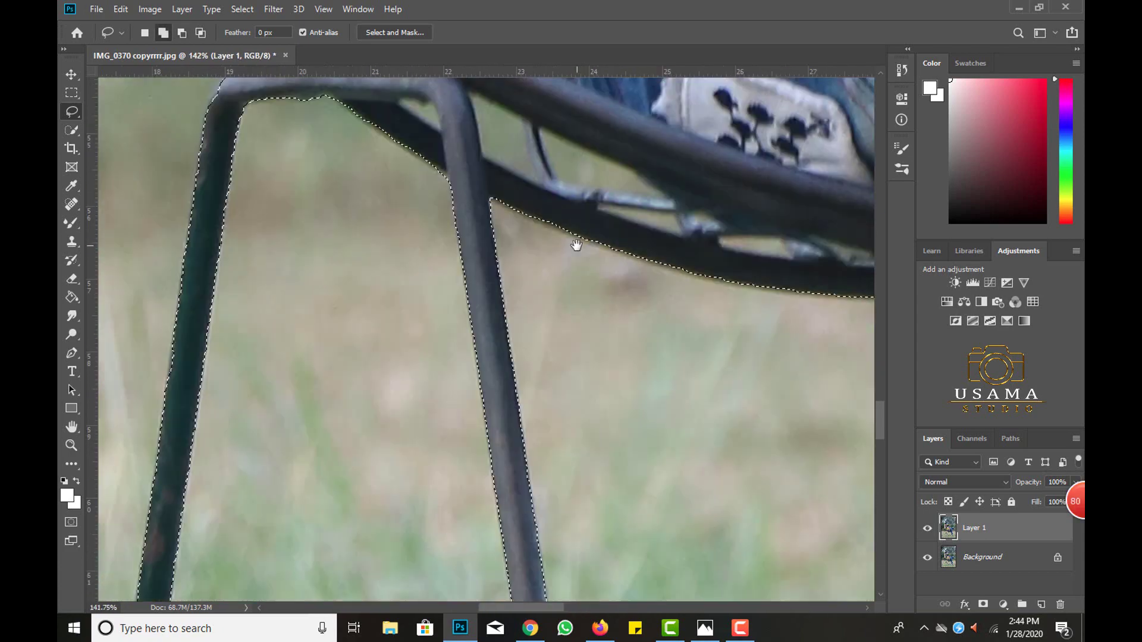
mouse_move(458, 285)
mouse_down()
mouse_move(583, 355)
mouse_move(378, 286)
mouse_up()
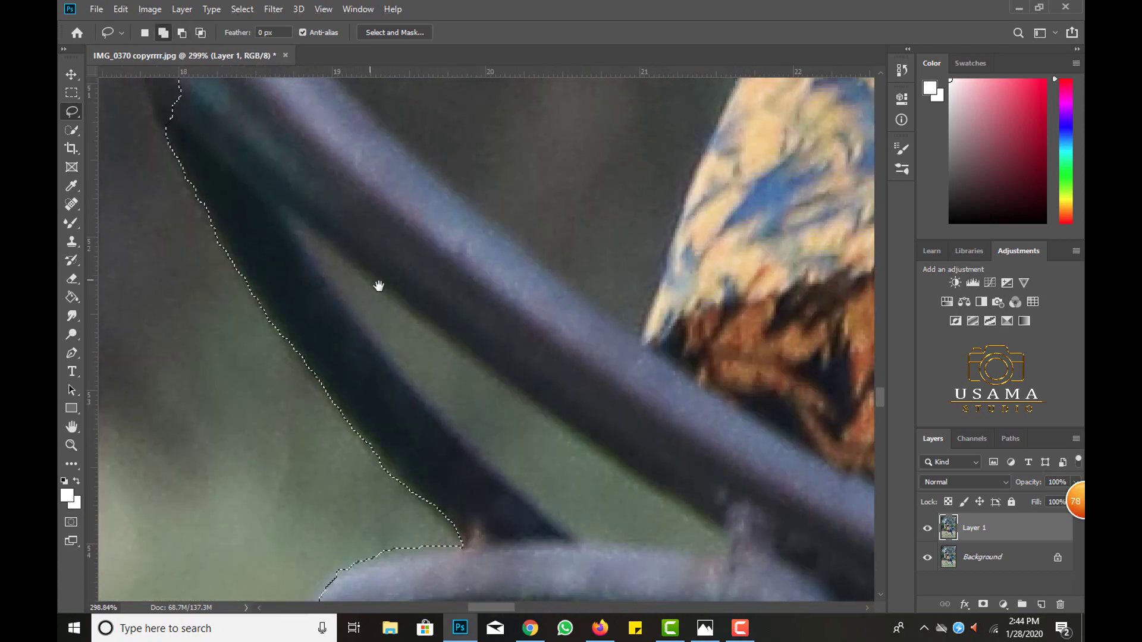
Step: Outline the chair rod with straight Polygonal Lasso points
alt+scroll(379, 286, down, 3)
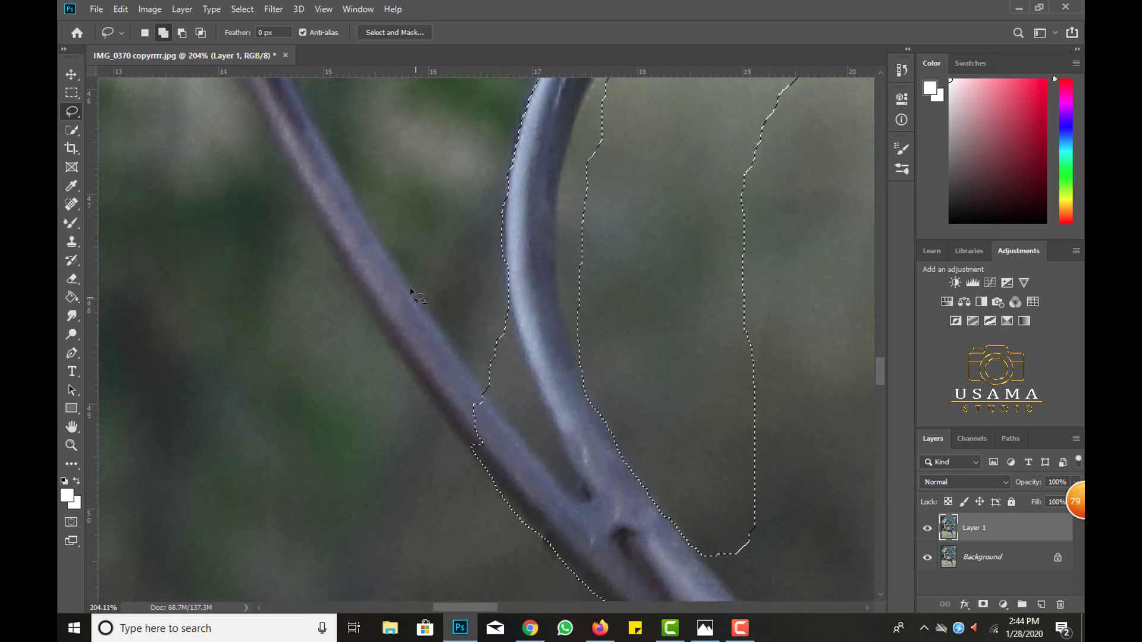
alt+scroll(410, 289, down, 1)
click(509, 484)
click(364, 207)
click(360, 179)
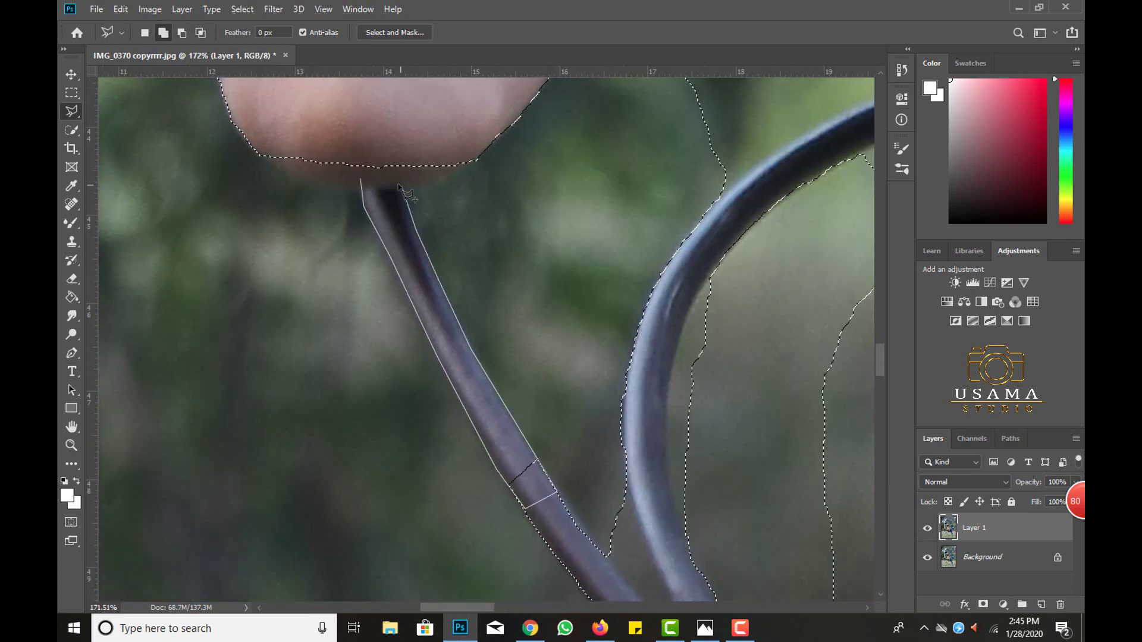
double_click(399, 185)
Step: Move over to the shirt and add areas with Quick Selection in Add mode
alt+scroll(331, 265, up, 2)
alt+scroll(403, 159, up, 2)
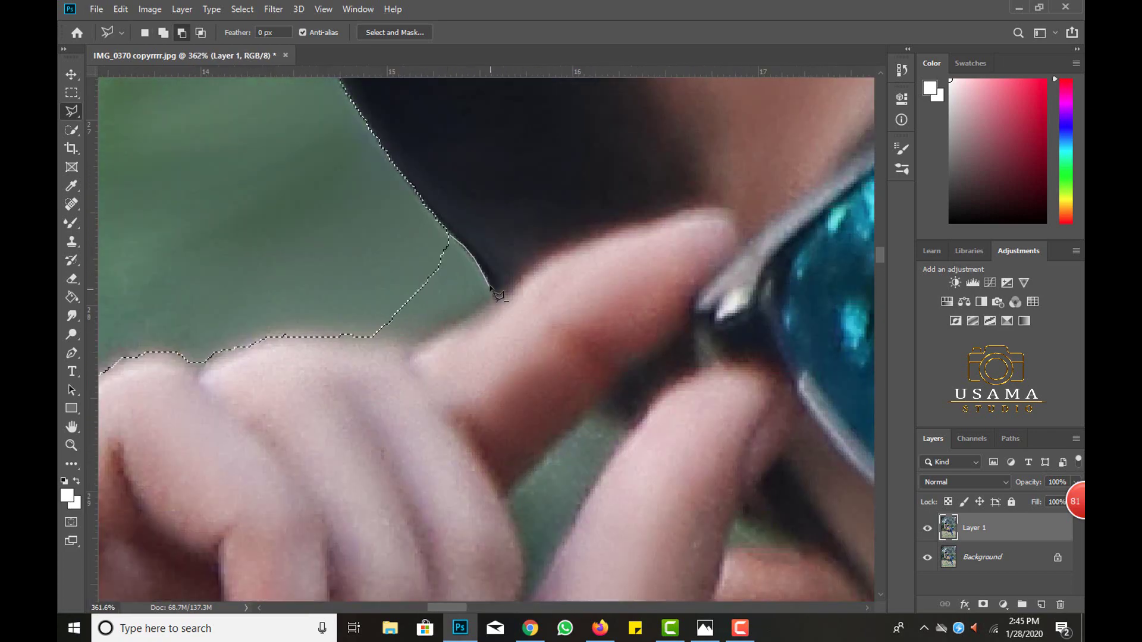
drag(491, 290, 402, 113)
alt+scroll(416, 238, down, 4)
alt+scroll(434, 169, down, 2)
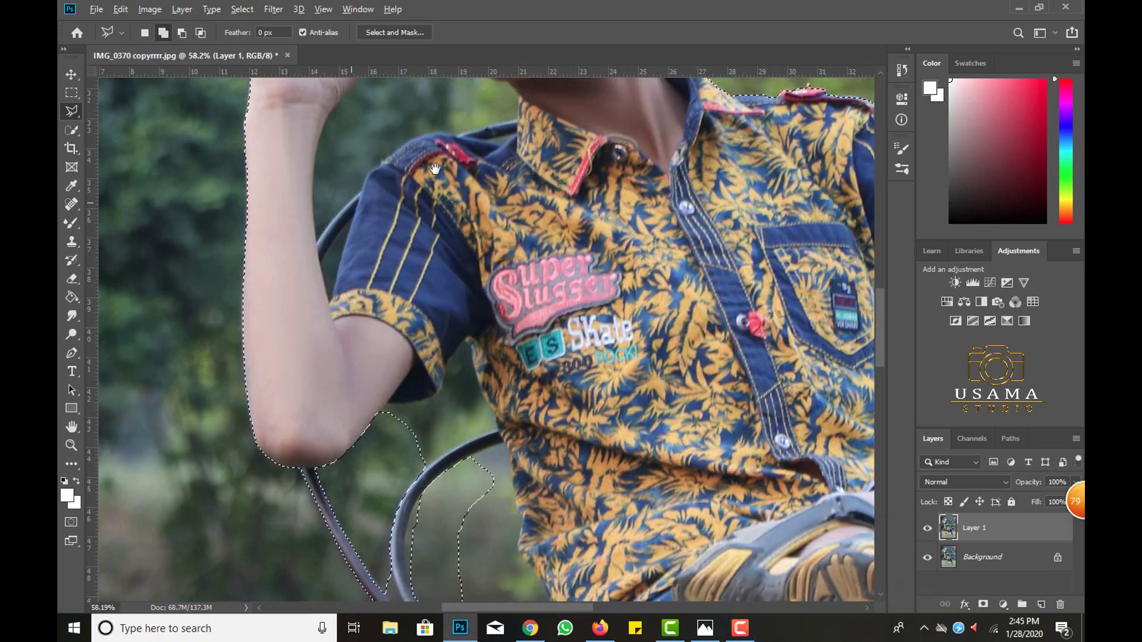
alt+scroll(435, 169, up, 2)
alt+scroll(349, 319, up, 2)
key(w)
alt+scroll(428, 176, down, 2)
alt+scroll(276, 211, up, 1)
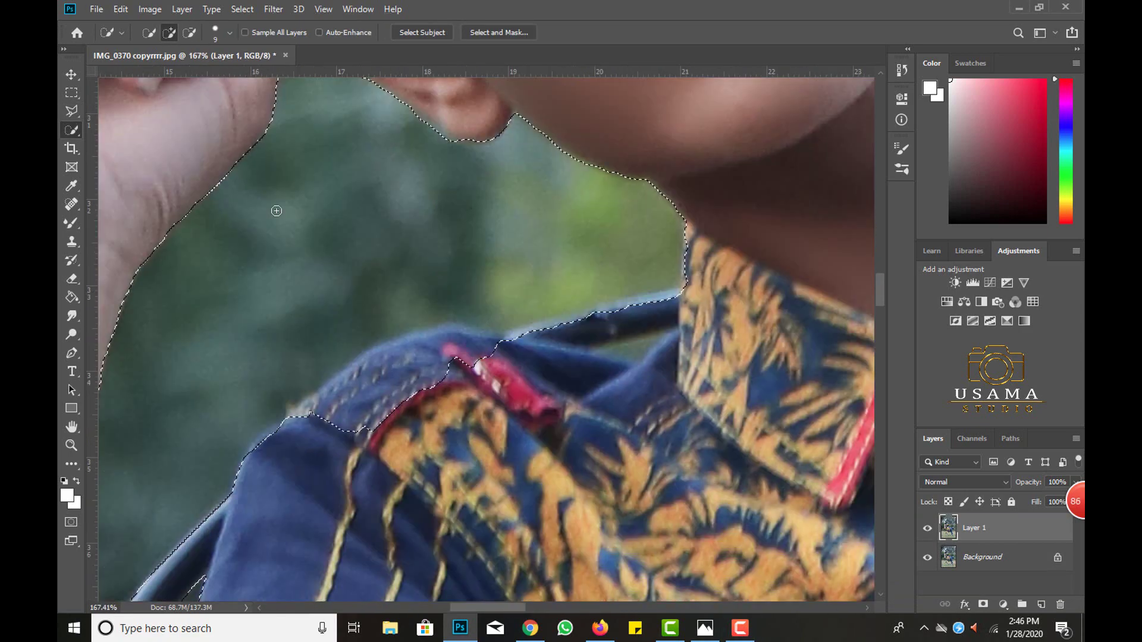
key(l)
alt+scroll(436, 320, up, 6)
scroll(436, 320, up, 3)
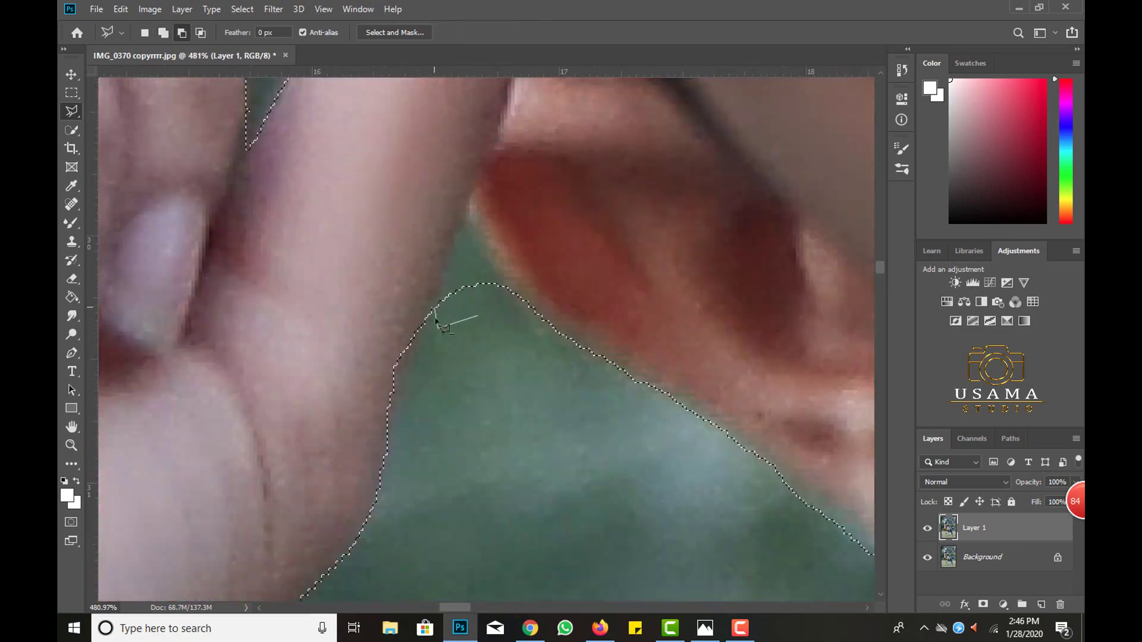
alt+scroll(436, 320, down, 5)
alt+scroll(452, 267, up, 4)
alt+scroll(452, 267, down, 1)
alt+scroll(480, 277, up, 1)
key(w)
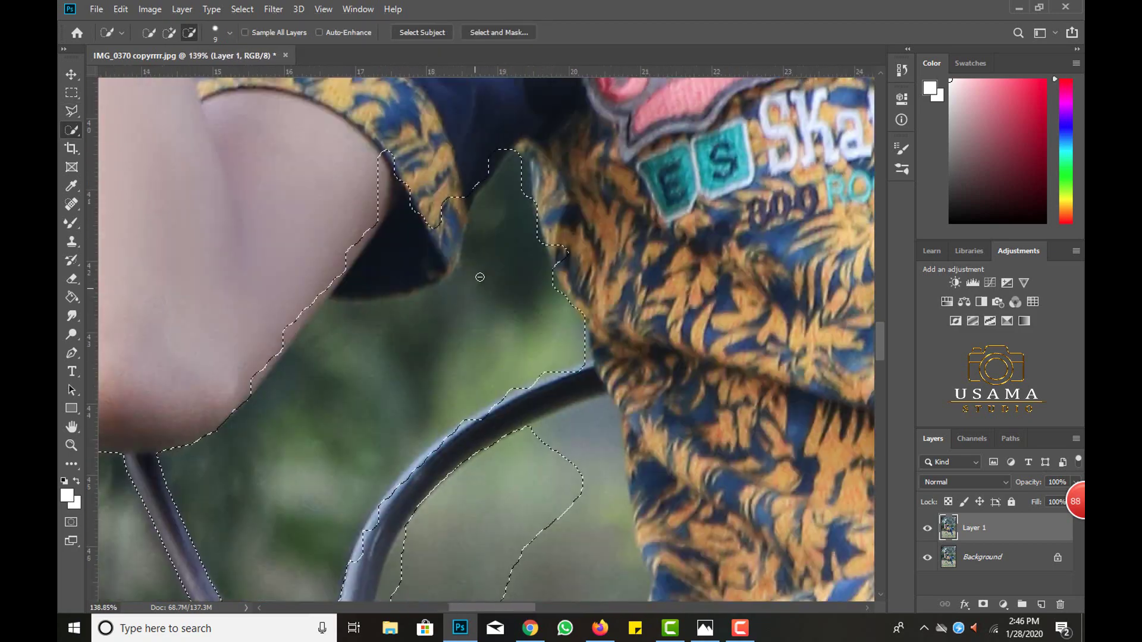
click(443, 244)
scroll(397, 367, down, 1)
scroll(397, 367, down, 2)
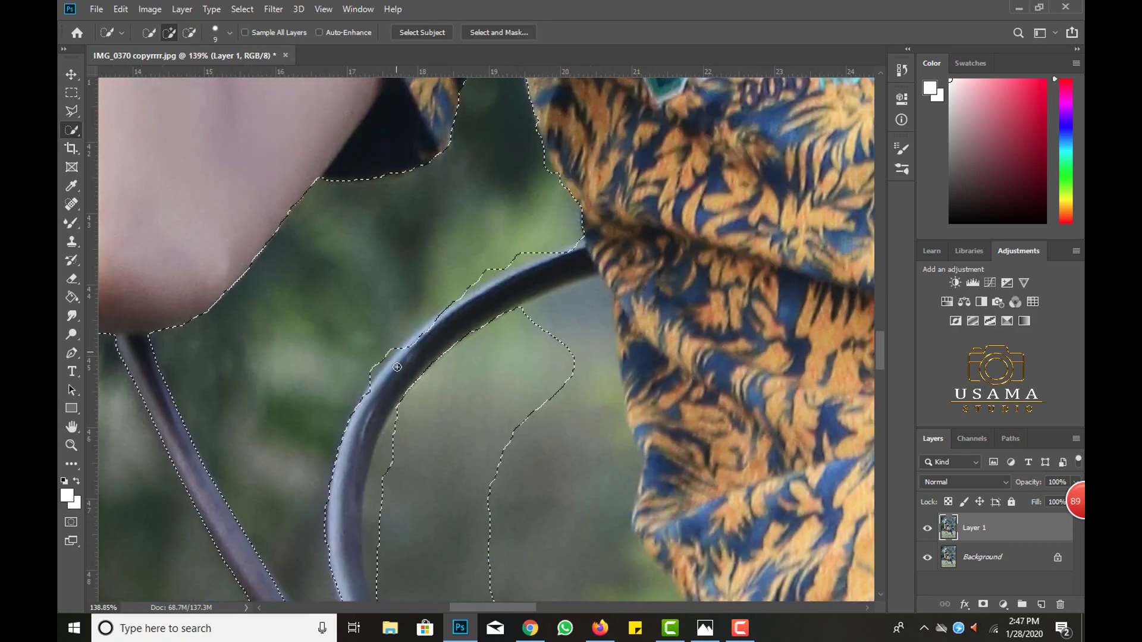
scroll(398, 367, down, 2)
key(l)
Step: Trace the curved chair rod and shirt edge with Polygonal Lasso points
alt+scroll(357, 469, up, 2)
click(369, 136)
click(348, 140)
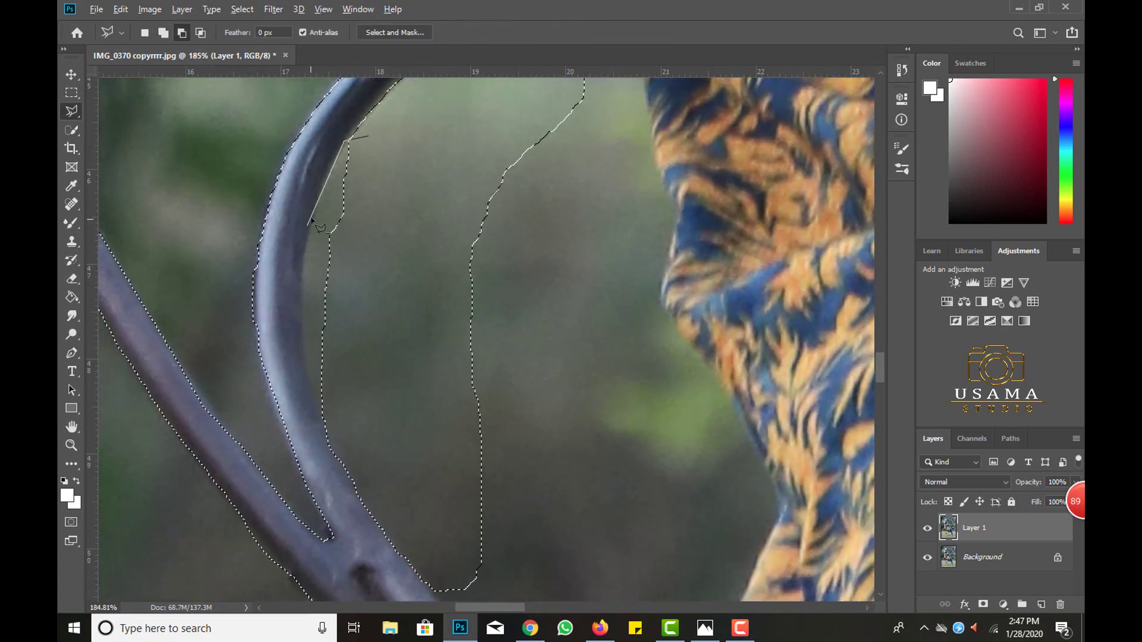
alt+scroll(279, 255, up, 2)
scroll(443, 250, down, 3)
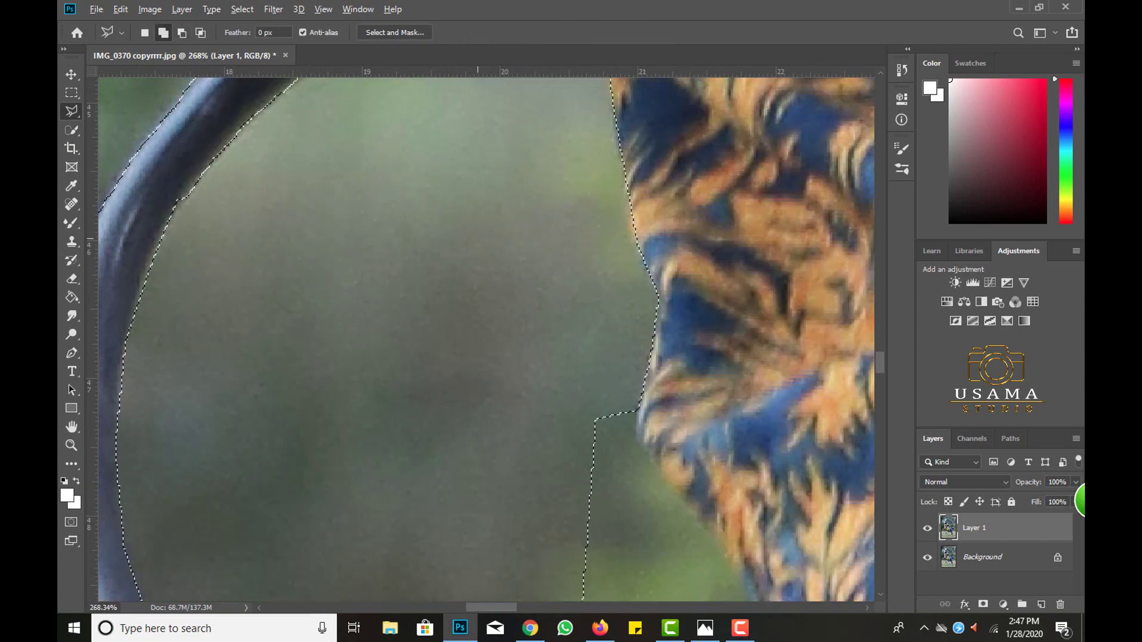
click(511, 386)
click(449, 562)
Step: Inspect the whole chair, leg and sandal, then fit the image on screen
scroll(319, 471, down, 5)
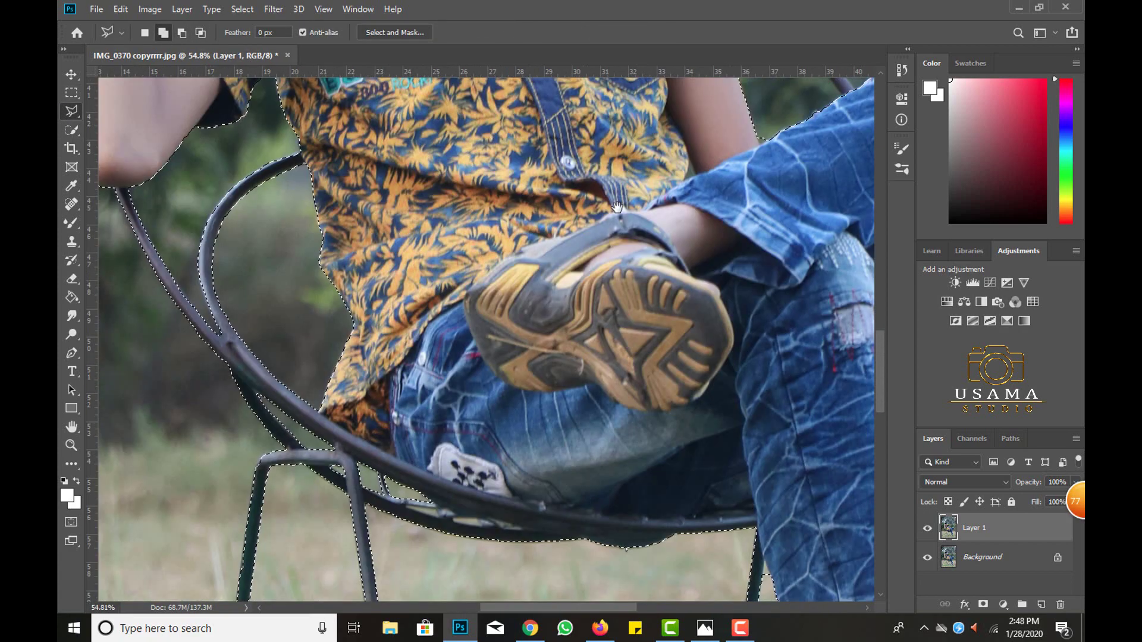
drag(417, 535, 416, 268)
scroll(534, 329, down, 3)
scroll(534, 330, up, 5)
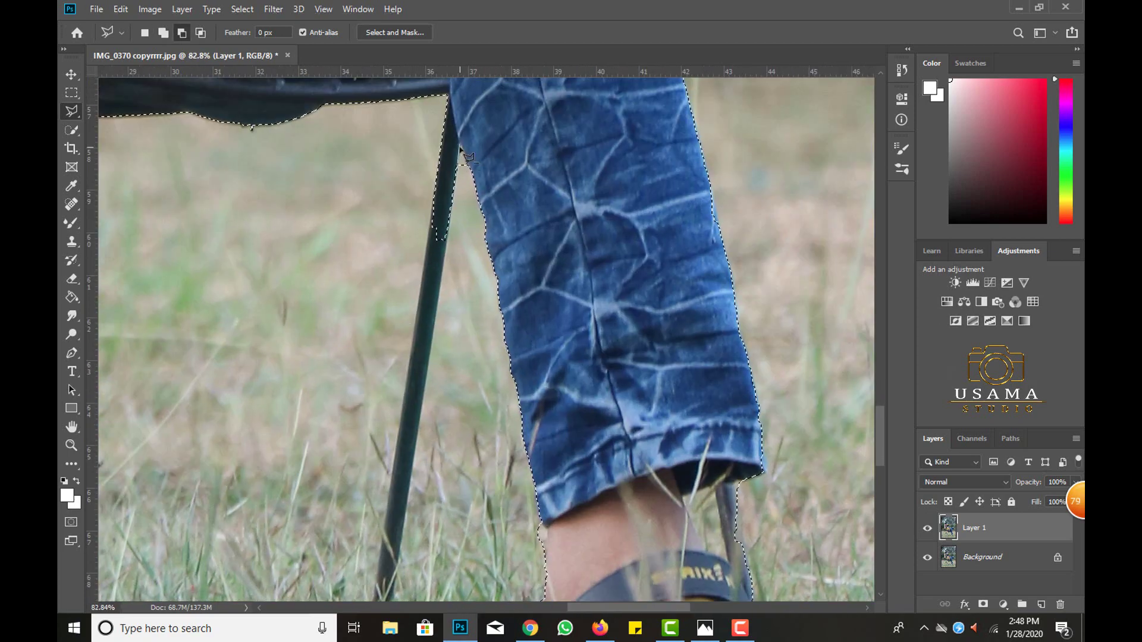
mouse_move(534, 330)
mouse_down()
mouse_move(413, 364)
mouse_move(463, 398)
mouse_up()
scroll(404, 356, up, 5)
scroll(463, 397, up, 2)
scroll(463, 397, left, 5)
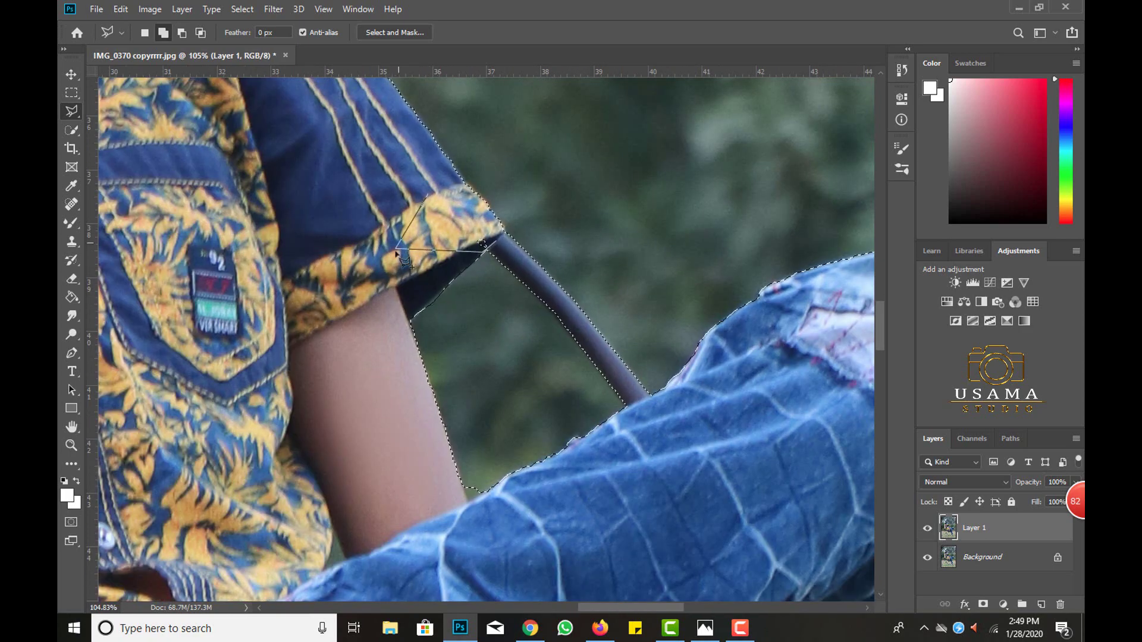
scroll(455, 305, up, 5)
scroll(452, 317, up, 5)
scroll(452, 316, down, 5)
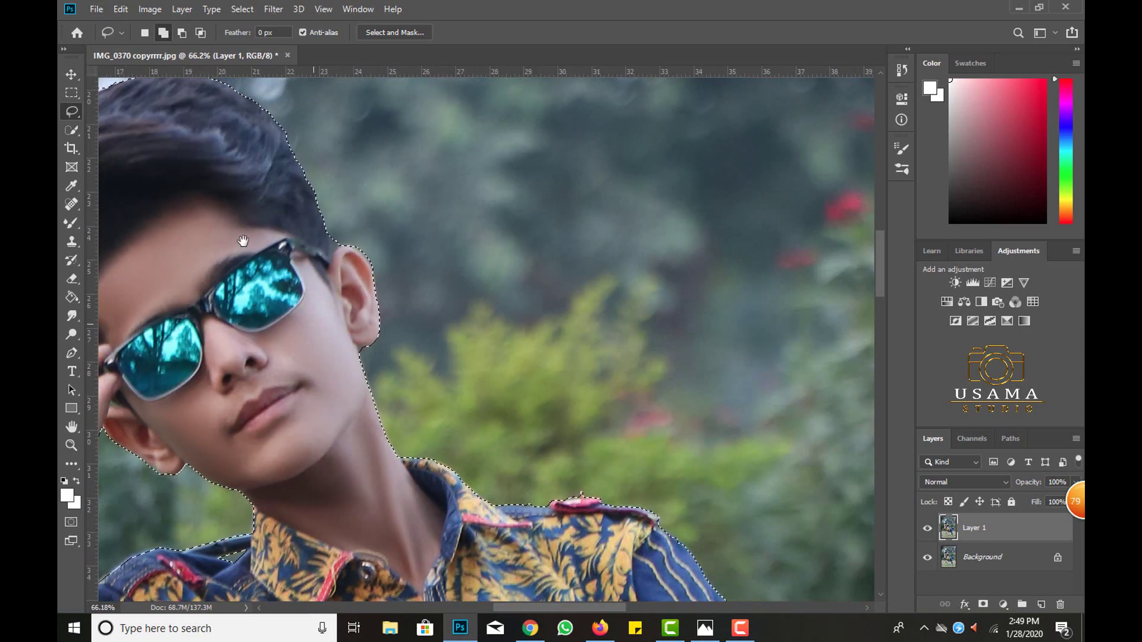
scroll(452, 238, up, 5)
double_click(71, 427)
key(ctrl+0)
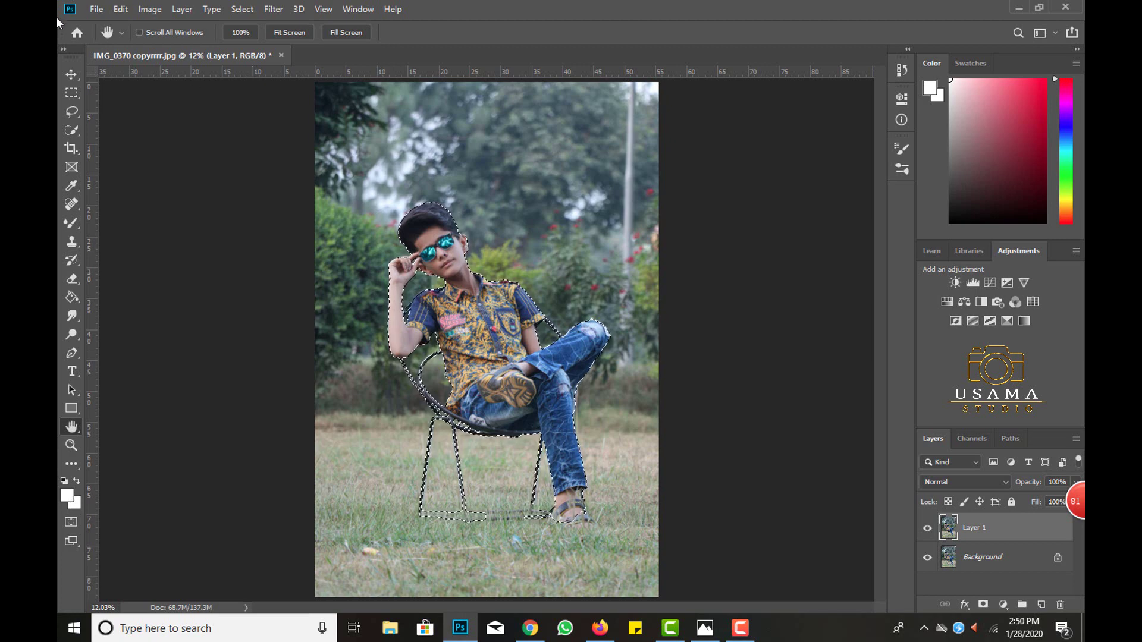
Step: Feather the selection and copy the boy and chair onto a new Layer 2
click(72, 74)
click(70, 427)
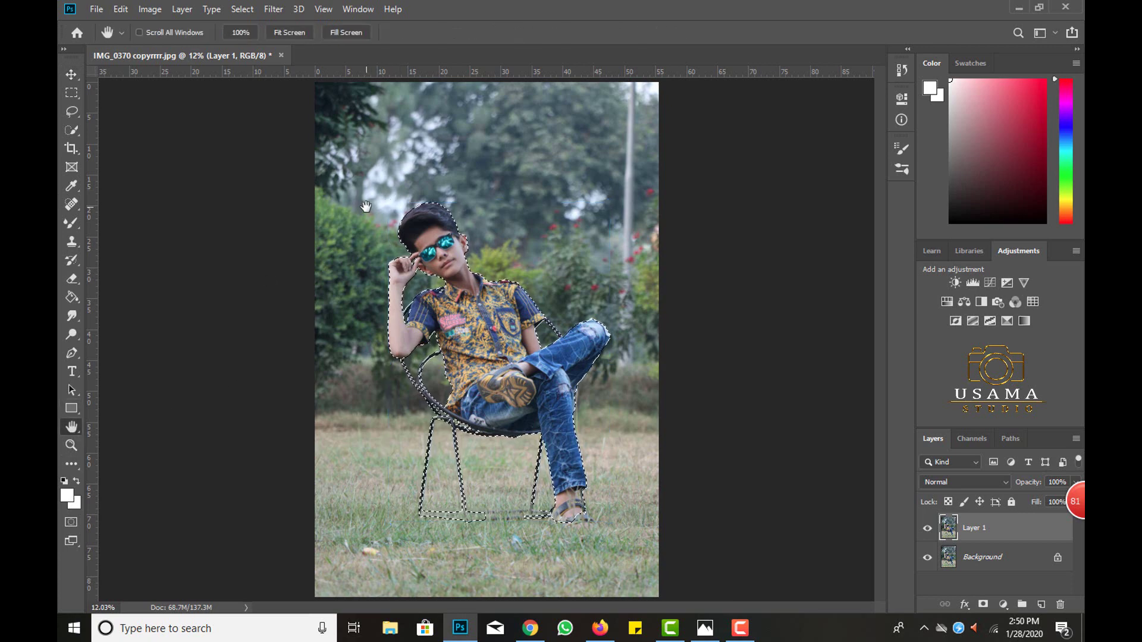
click(72, 130)
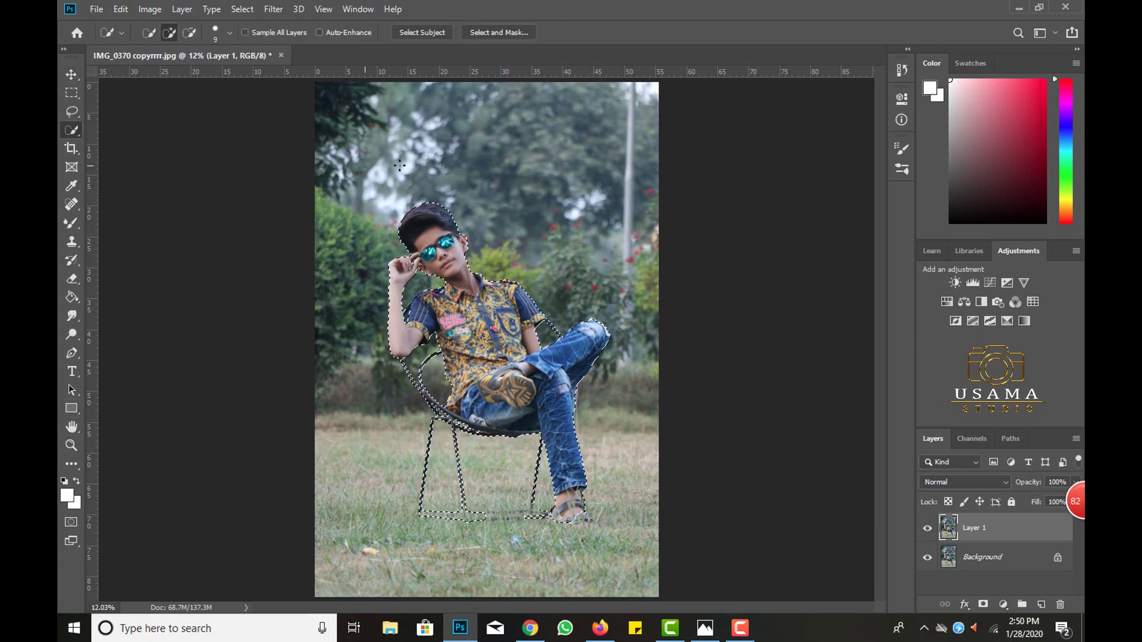
right_click(418, 195)
click(438, 219)
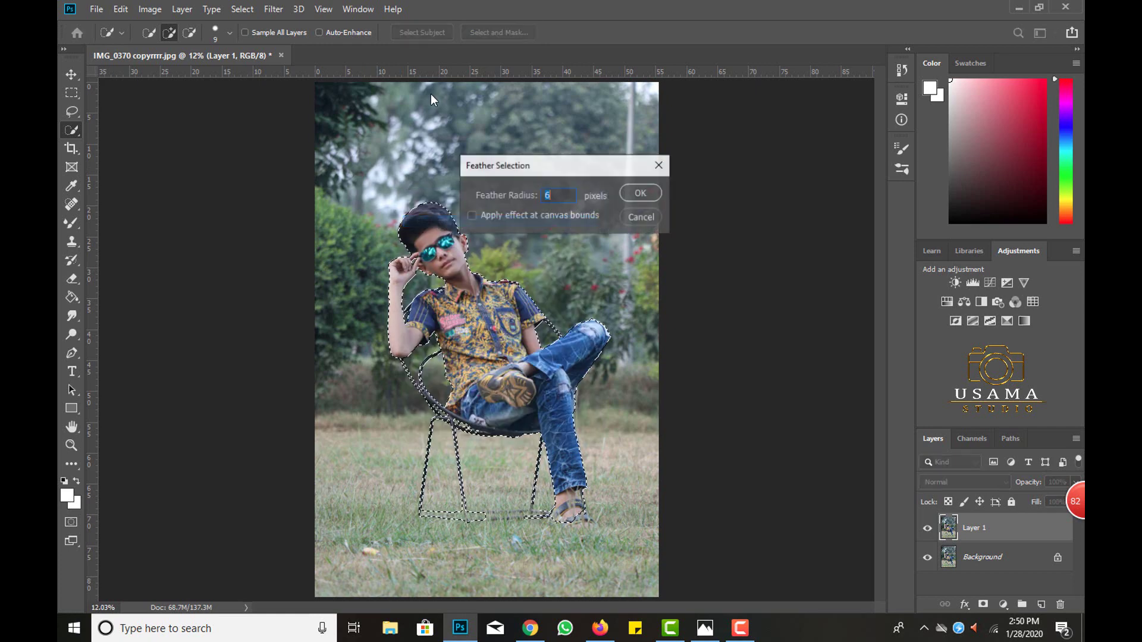
click(642, 194)
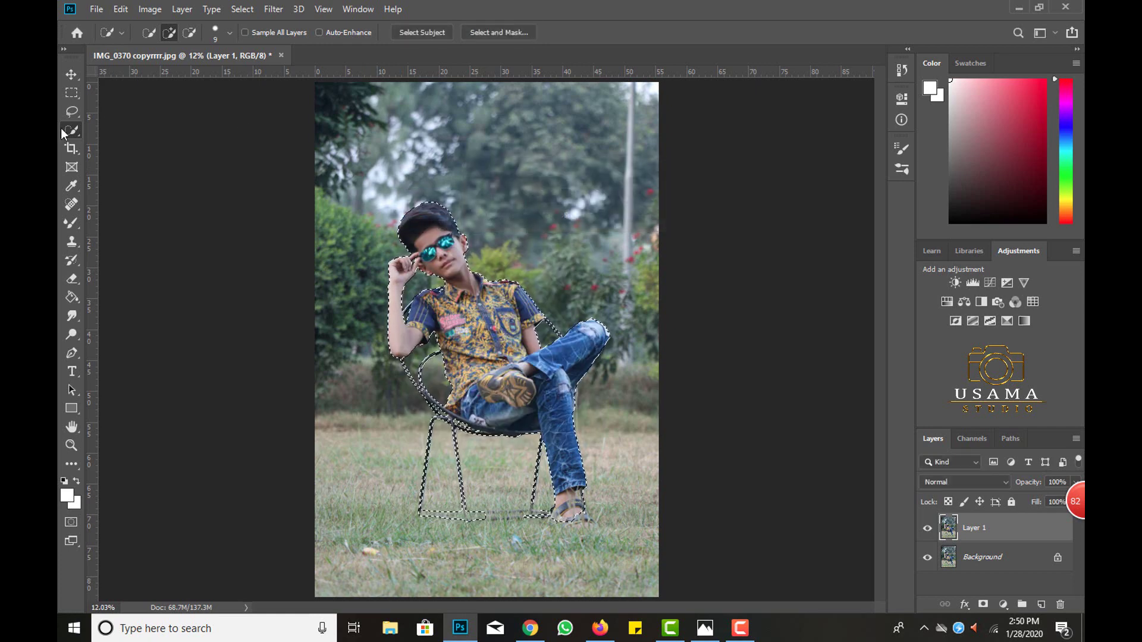
key(ctrl+j)
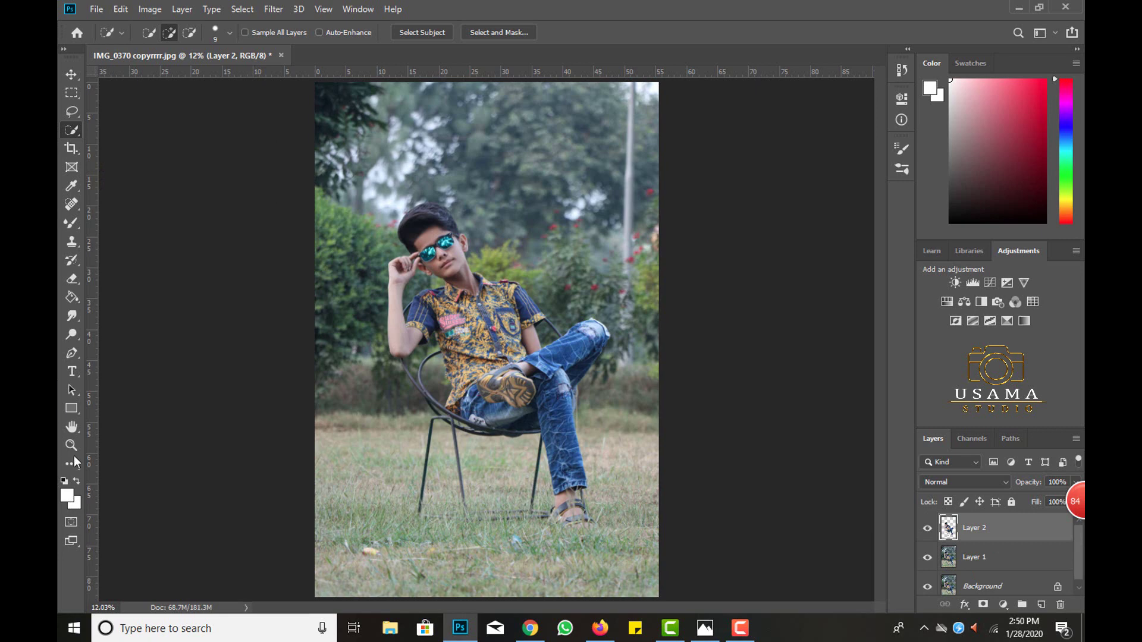
Step: Make Layer 1 active and reload Layer 2's outline as the selection
key(v)
click(978, 550)
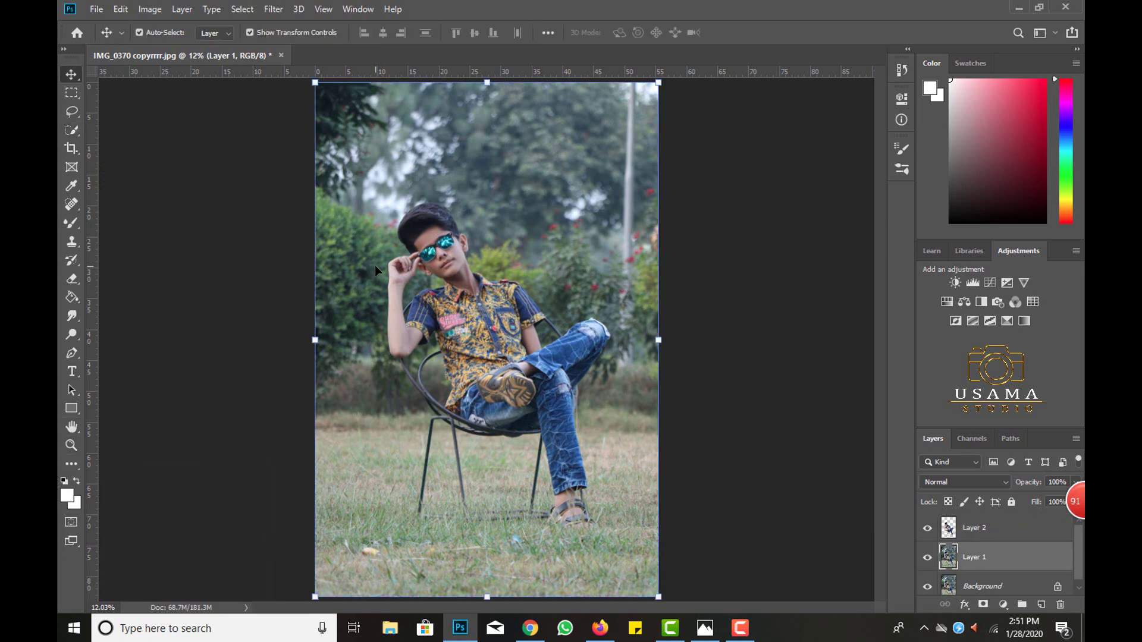
click(982, 537)
click(992, 562)
drag(992, 562, 950, 528)
drag(948, 527, 950, 527)
ctrl+click(949, 527)
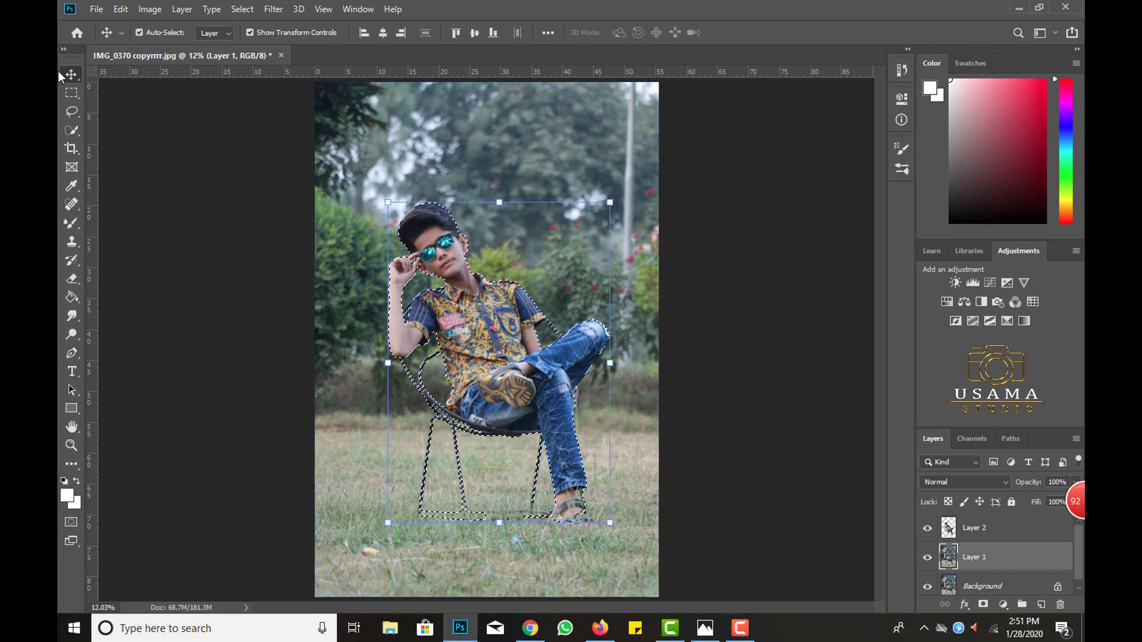
click(71, 129)
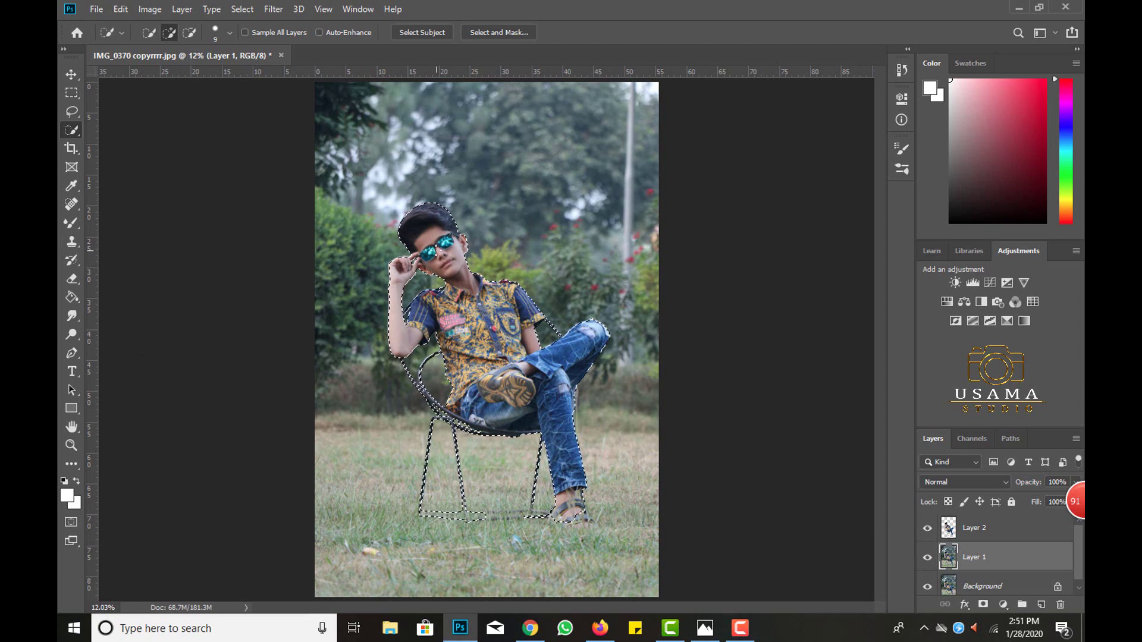
Step: Content-Aware Fill the selection on Layer 1 and hide Layer 2 to check the result
right_click(438, 253)
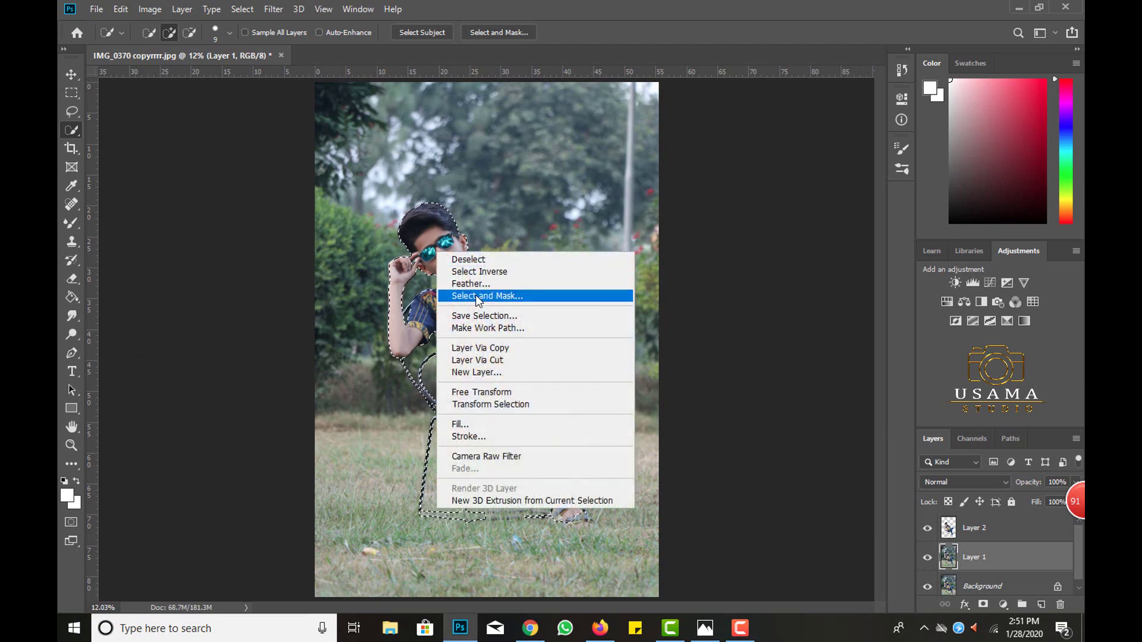
click(482, 424)
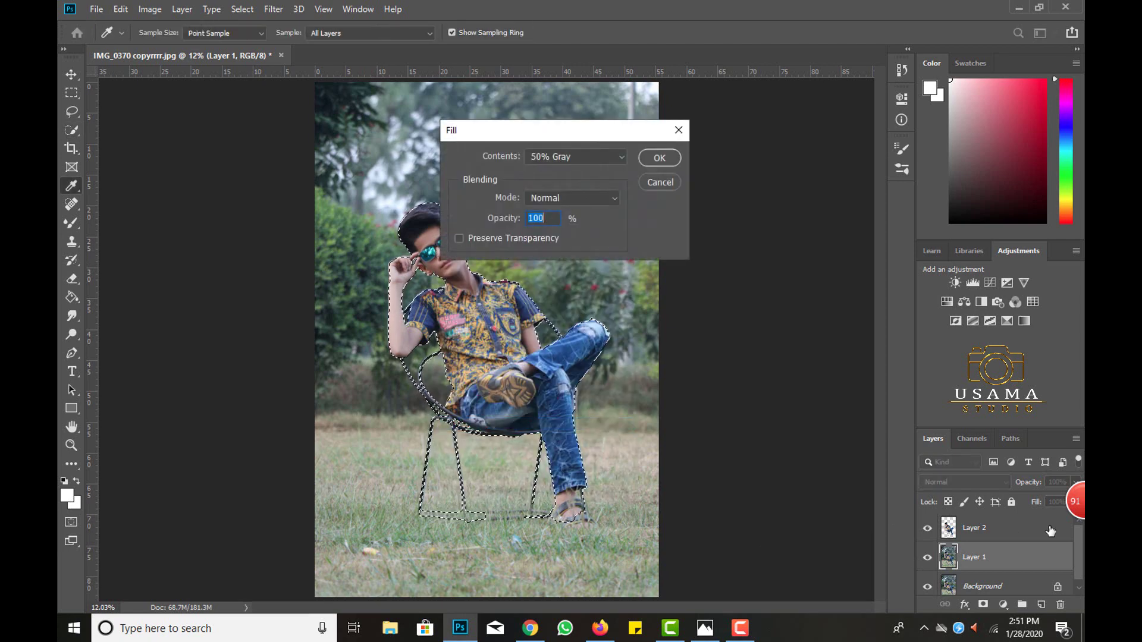
click(571, 157)
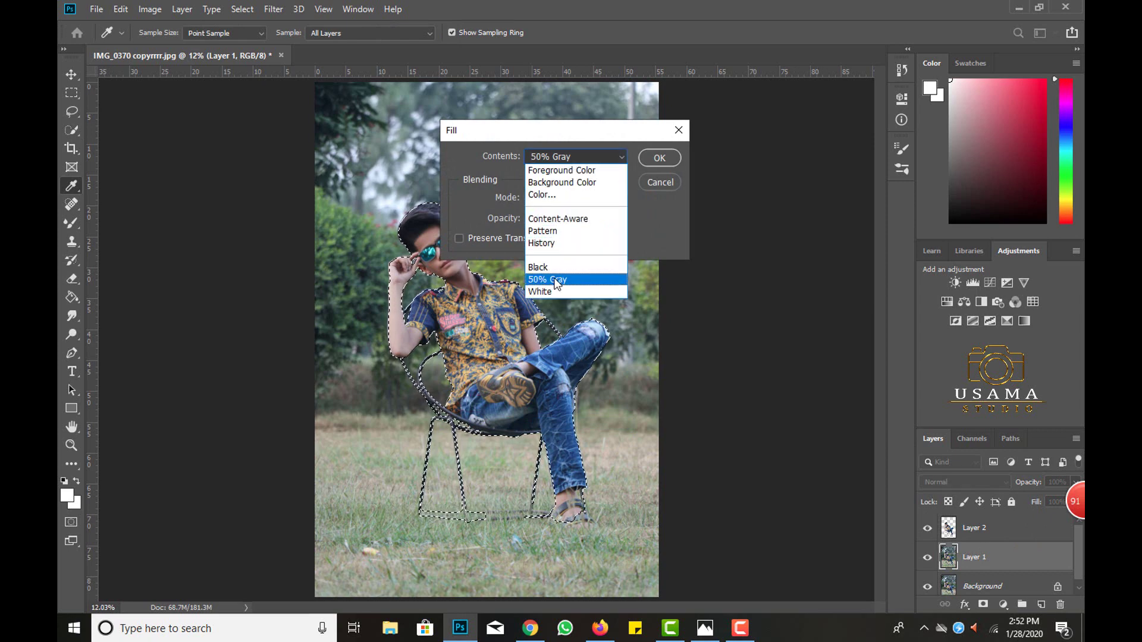
click(556, 218)
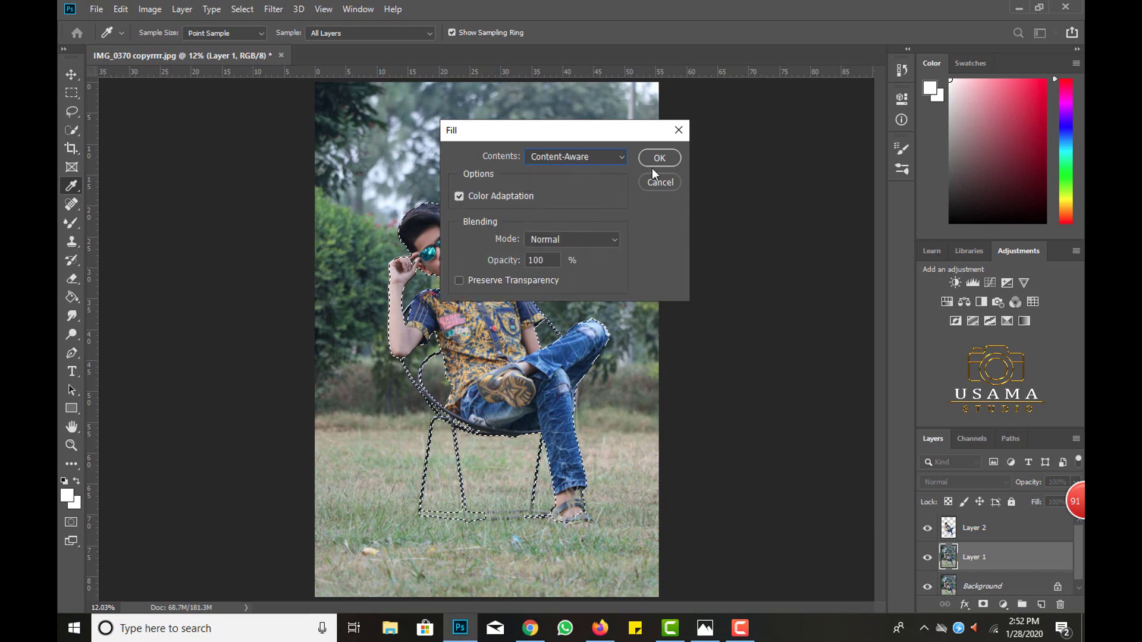
click(659, 157)
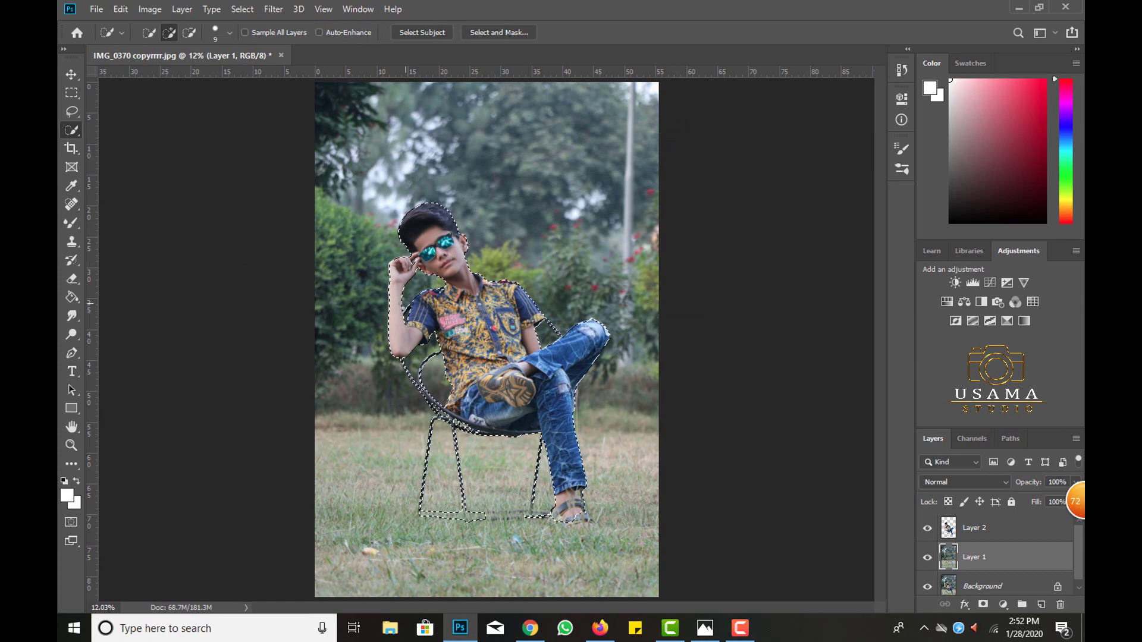
click(927, 528)
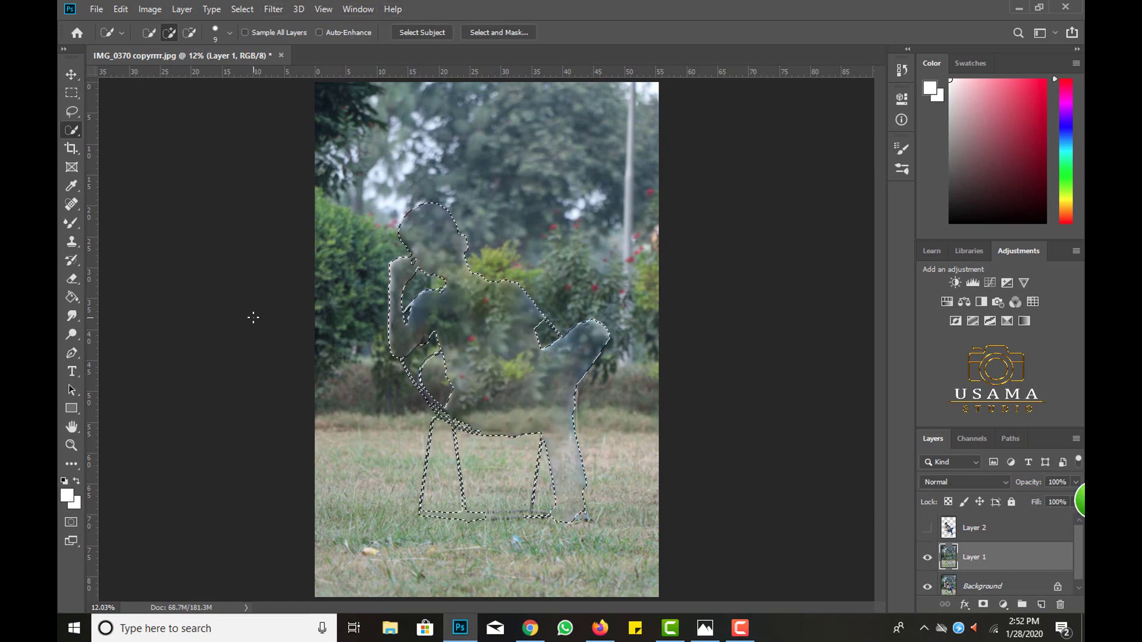
Step: Spot-heal the leftover chair-back and head edges on Layer 1, then show Layer 2 again
key(ctrl+d)
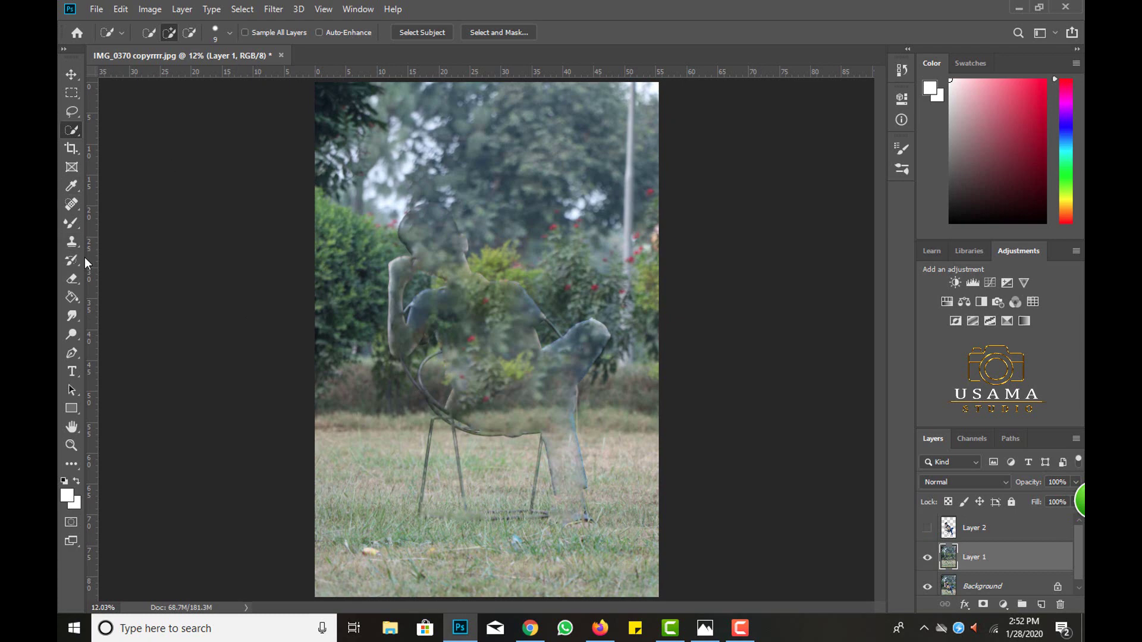
click(71, 426)
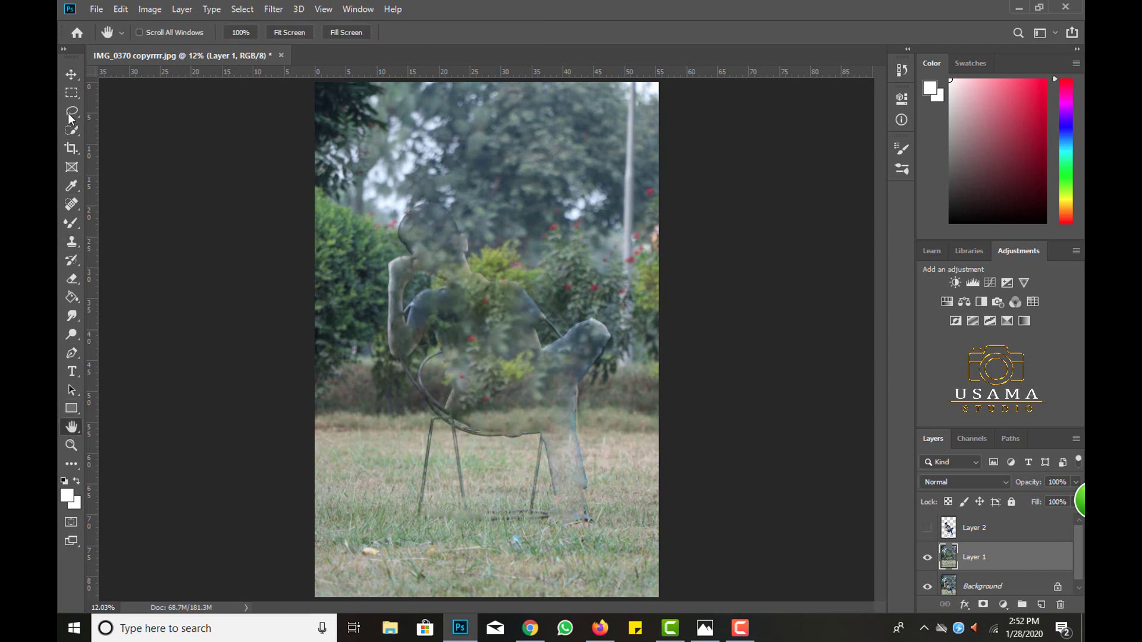
click(71, 205)
scroll(399, 346, up, 3)
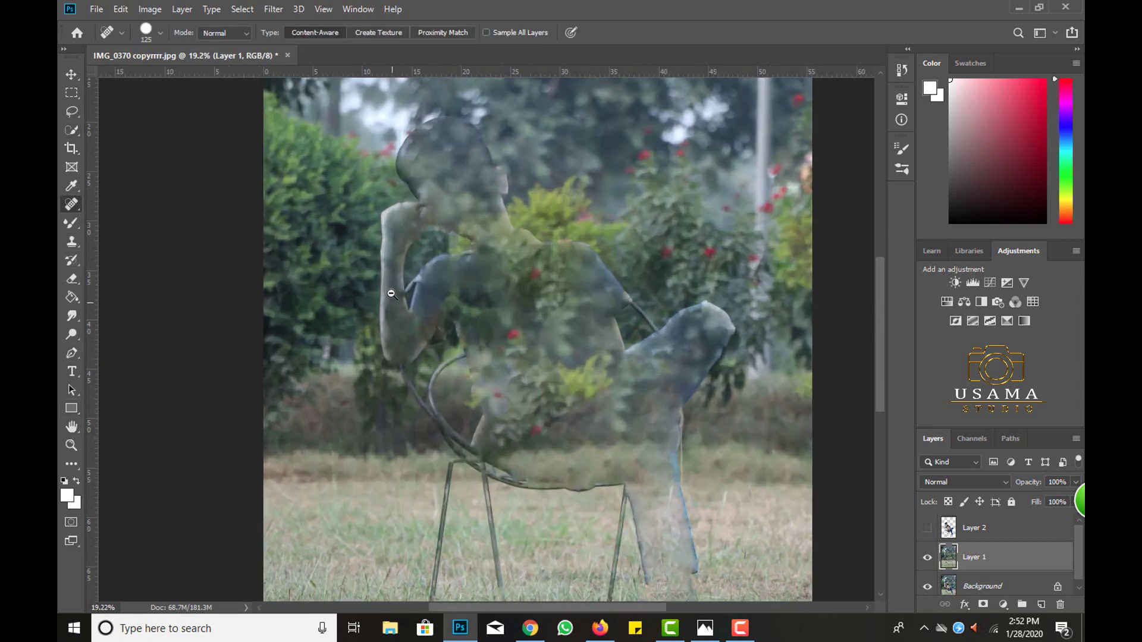
mouse_move(382, 208)
mouse_down()
mouse_move(384, 310)
mouse_move(440, 426)
mouse_up()
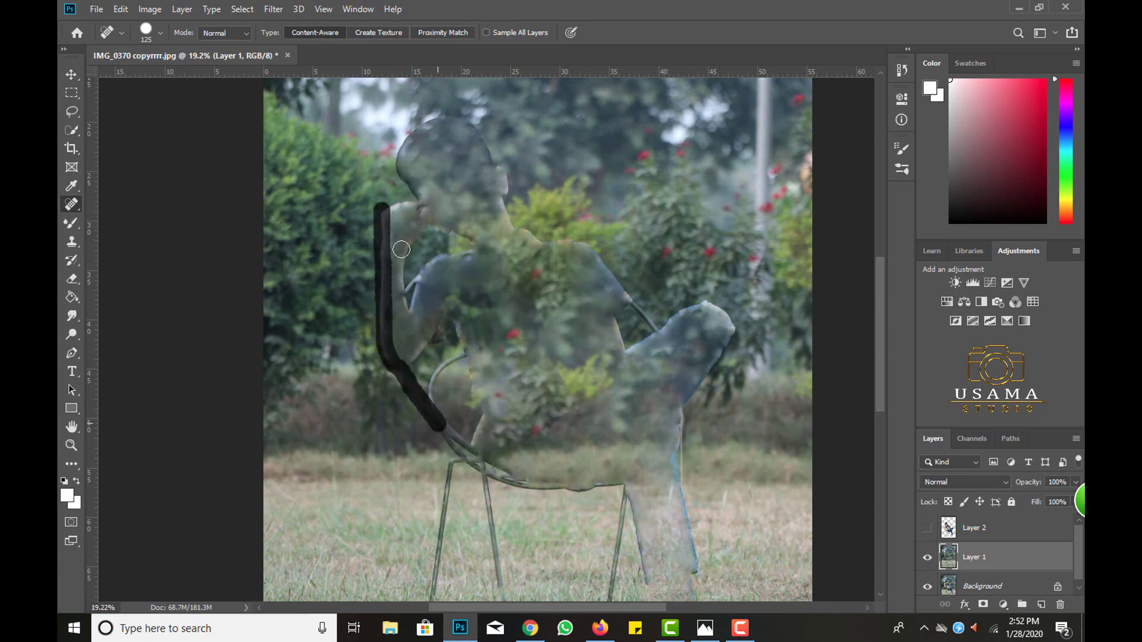
drag(391, 215, 427, 199)
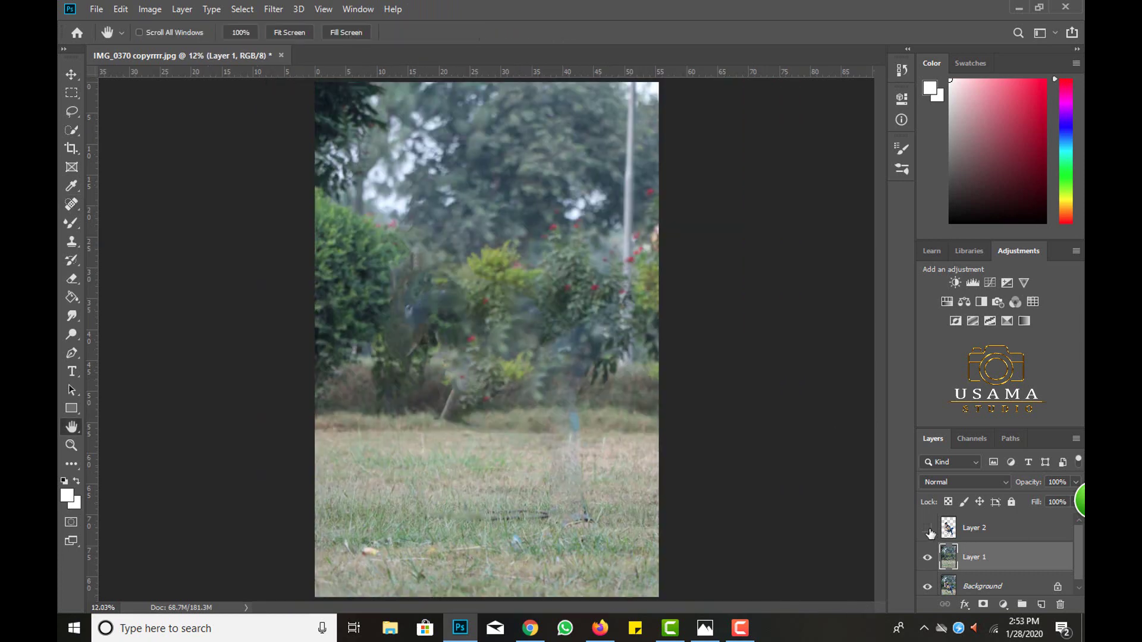
click(928, 529)
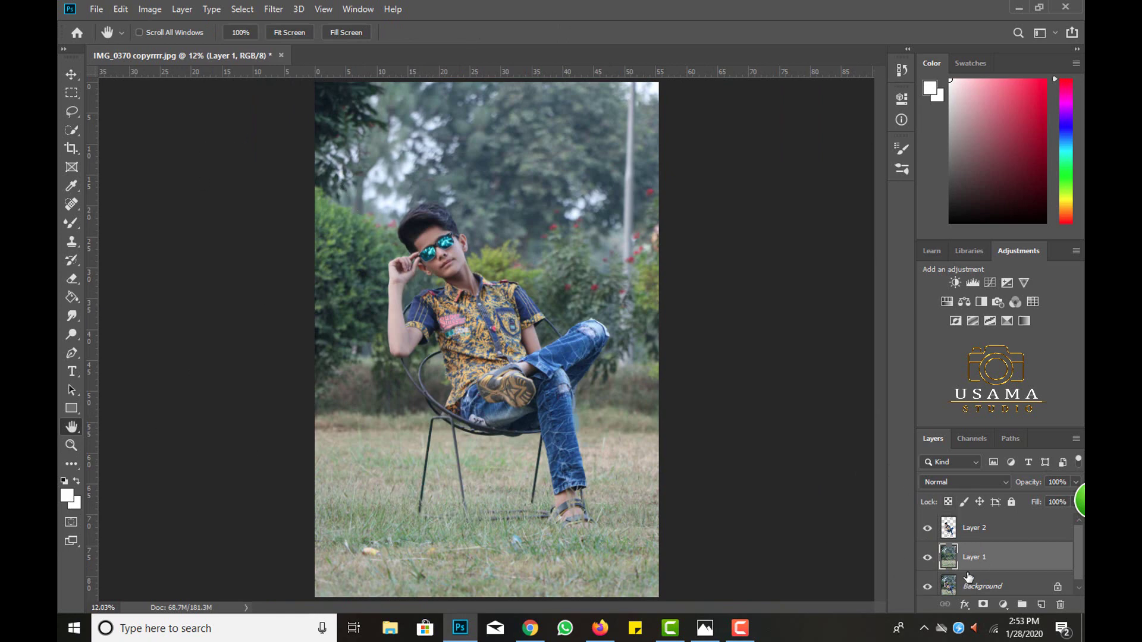
Step: Apply a 27.7-pixel Gaussian Blur to Layer 1's background
click(273, 9)
mouse_move(280, 170)
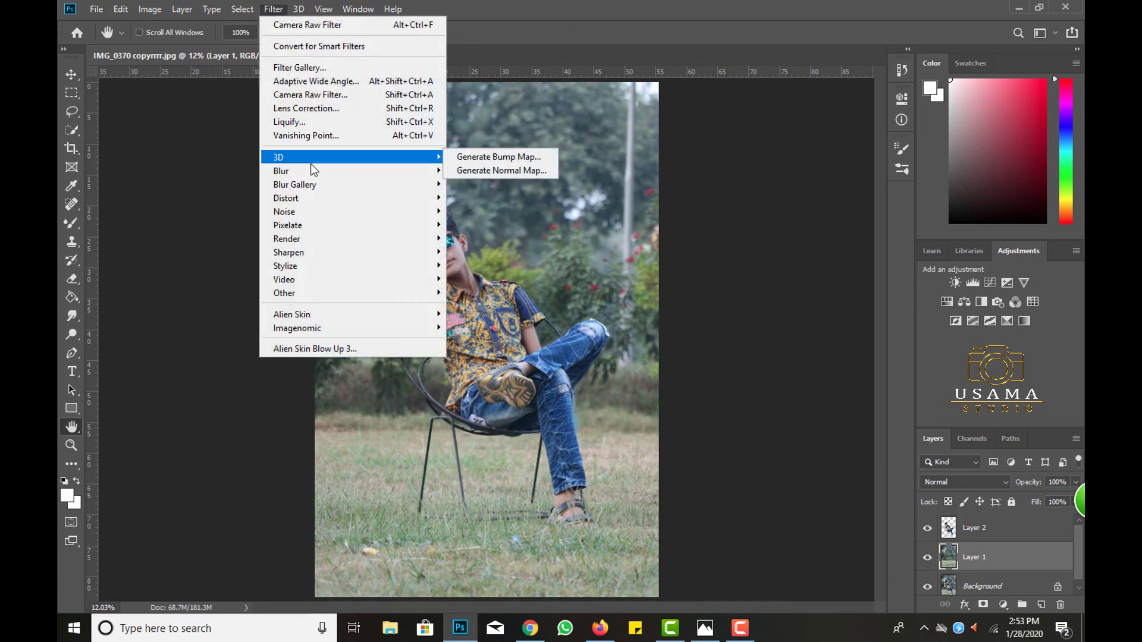
click(485, 224)
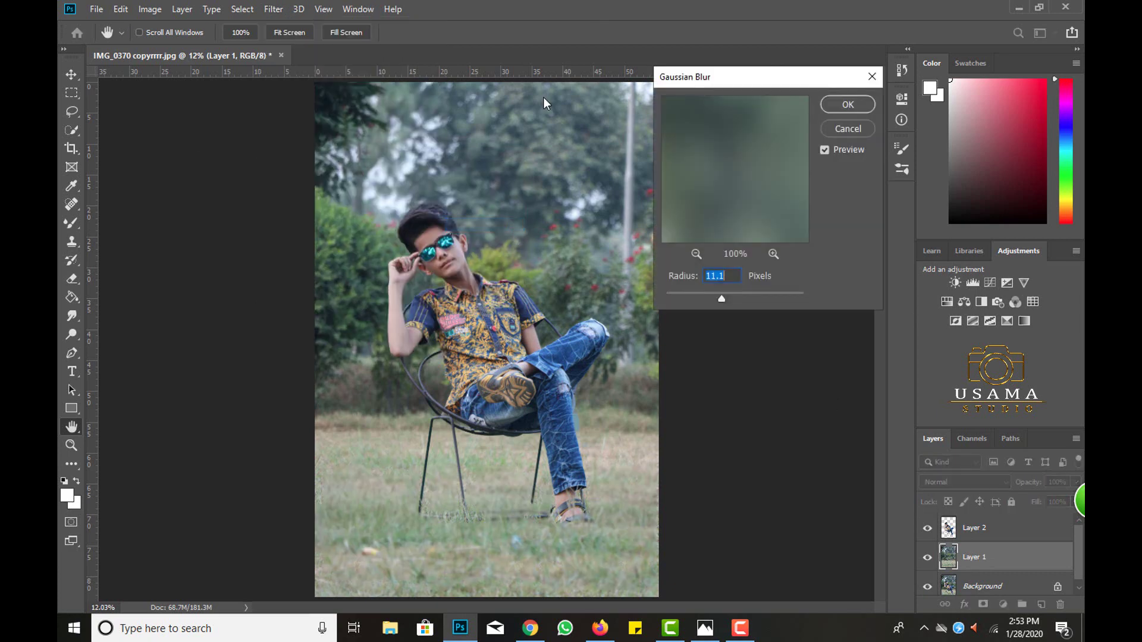
drag(753, 292, 738, 295)
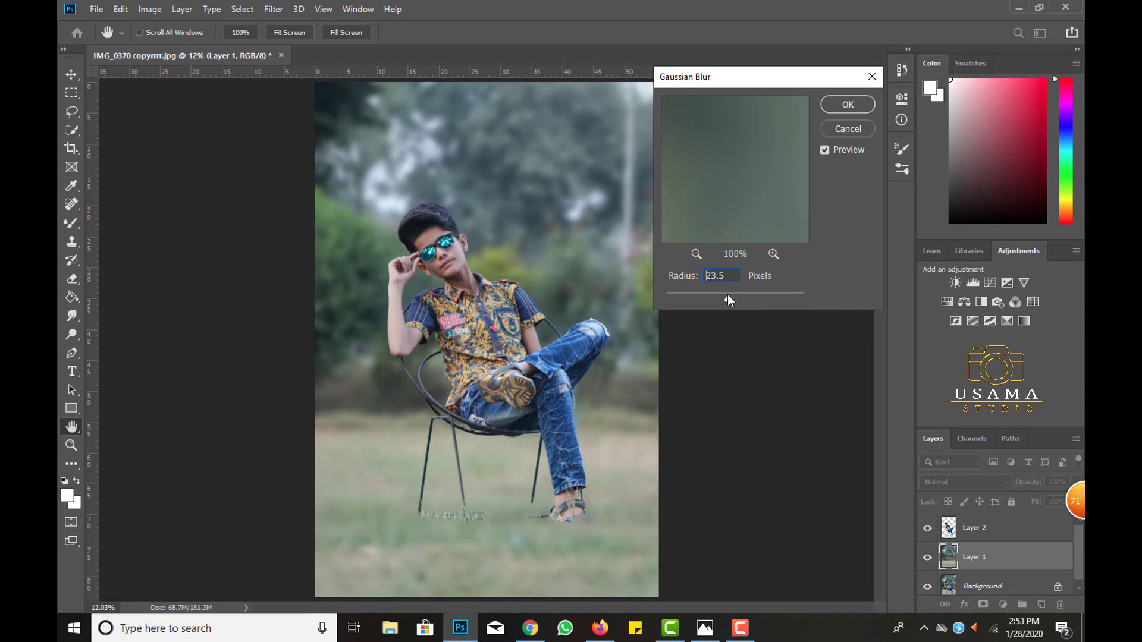
drag(727, 294, 702, 294)
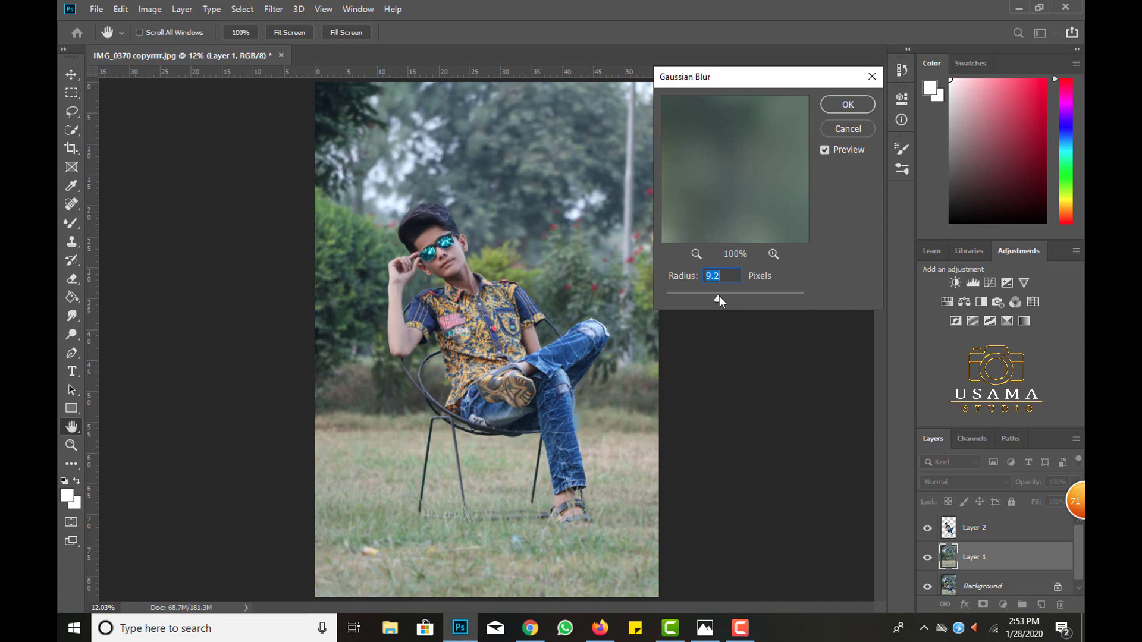
drag(722, 298, 731, 298)
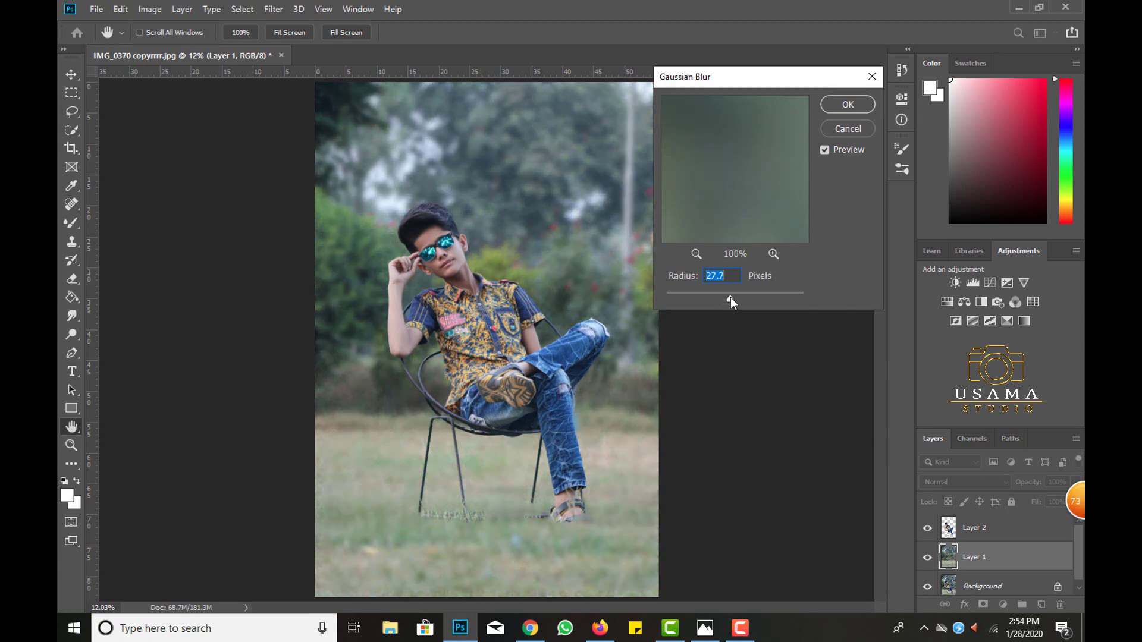
click(830, 110)
scroll(113, 371, down, 3)
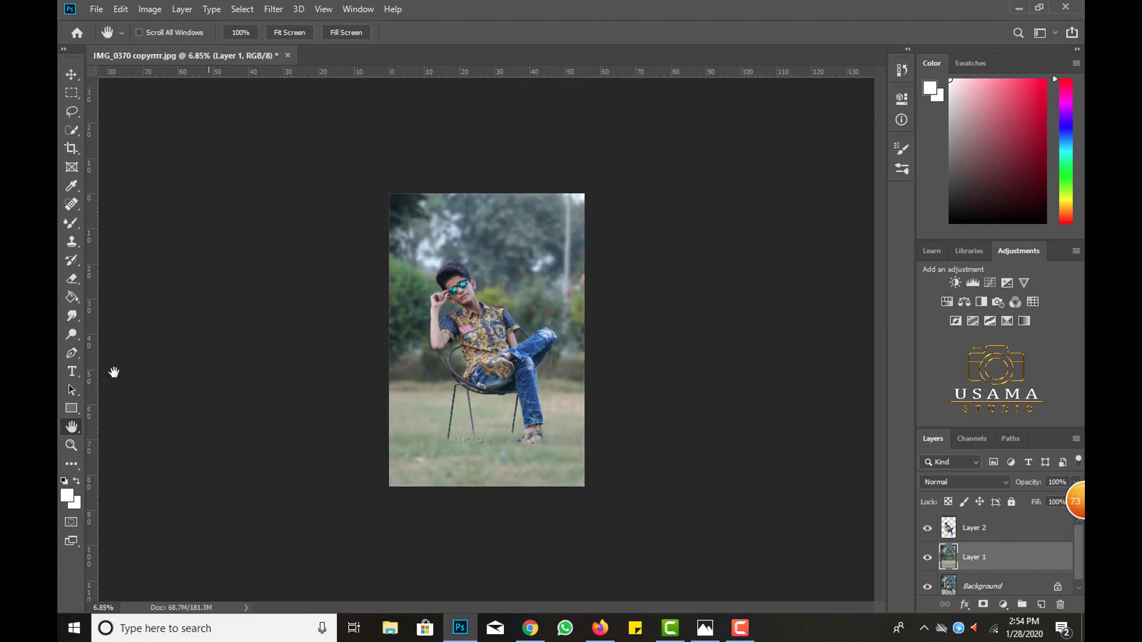
scroll(278, 301, up, 3)
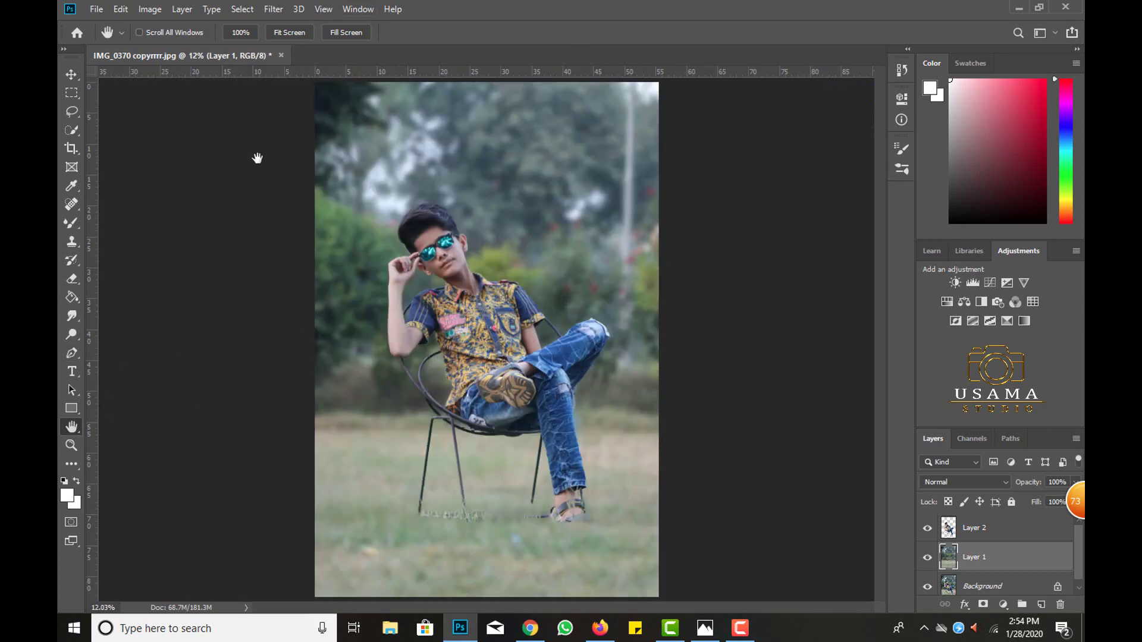
Step: Erase Layer 1's blur from the lower grass so sharp ground shows through
click(70, 76)
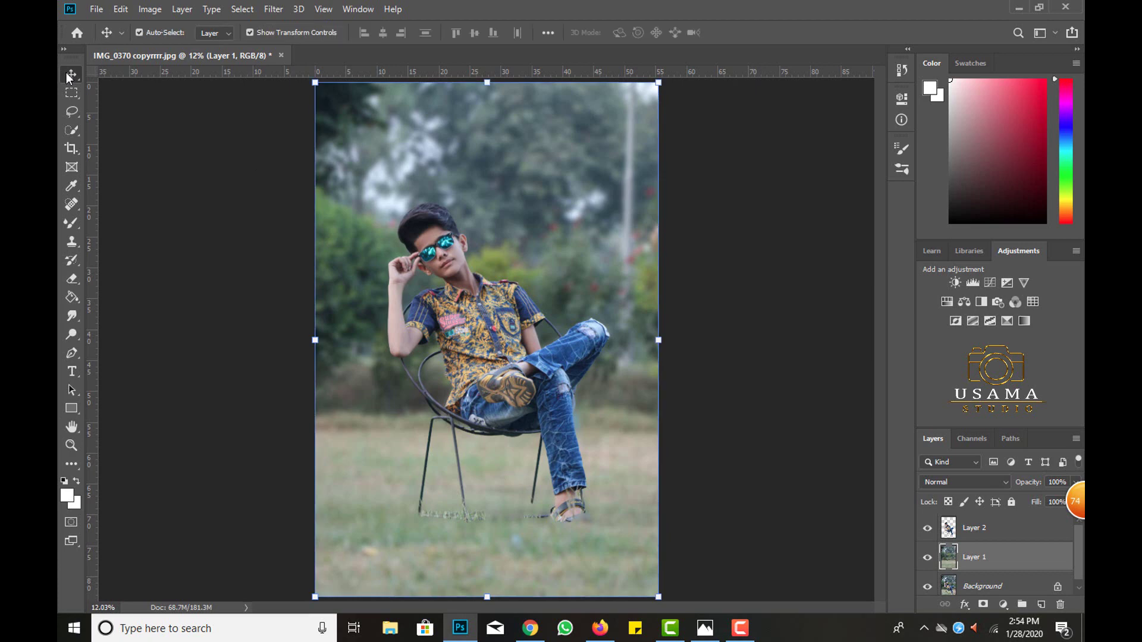
click(71, 279)
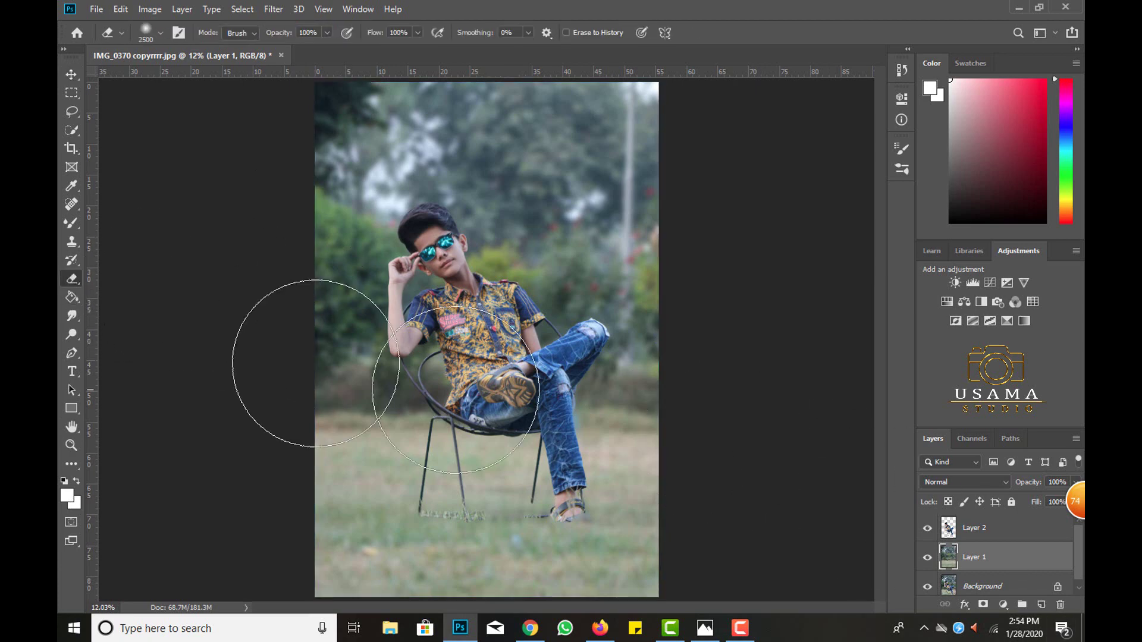
scroll(321, 368, down, 1)
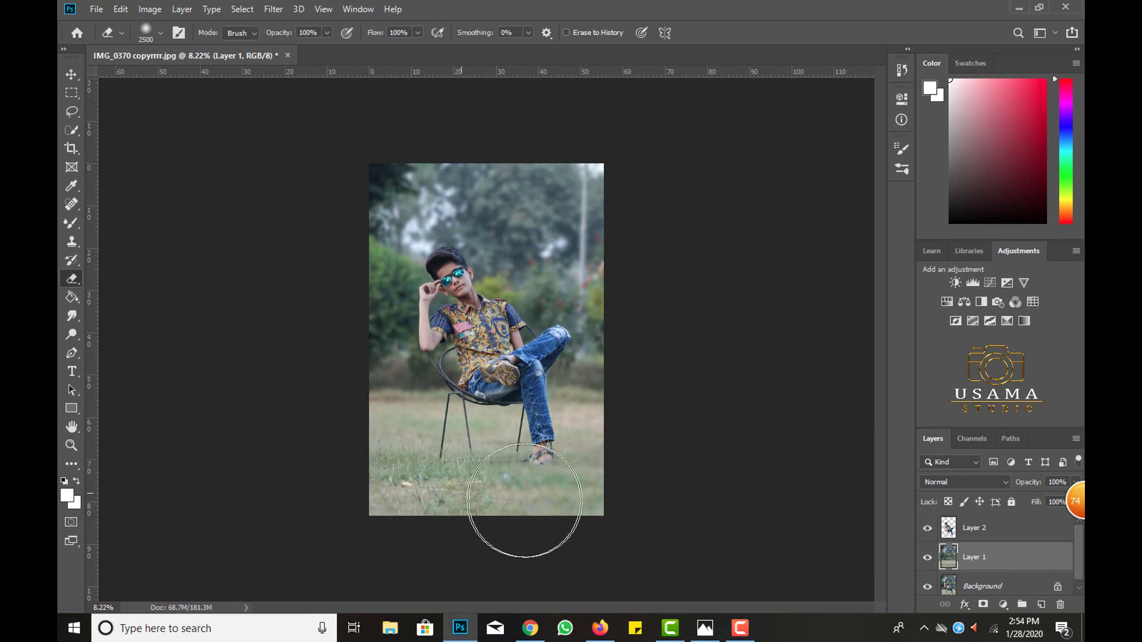
double_click(72, 431)
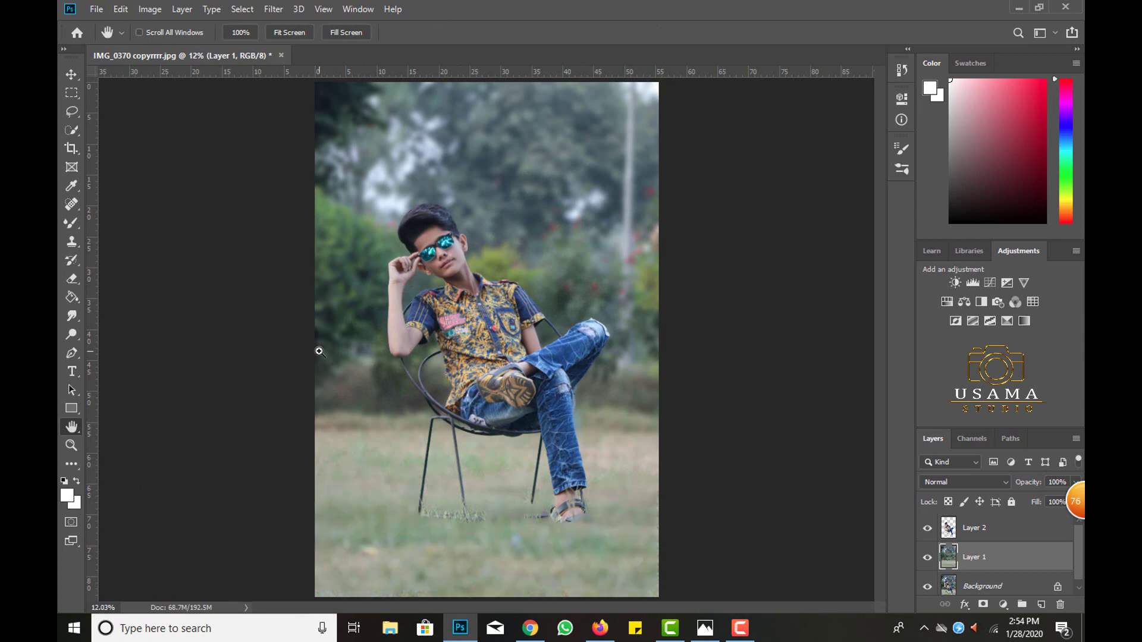
scroll(421, 382, down, 2)
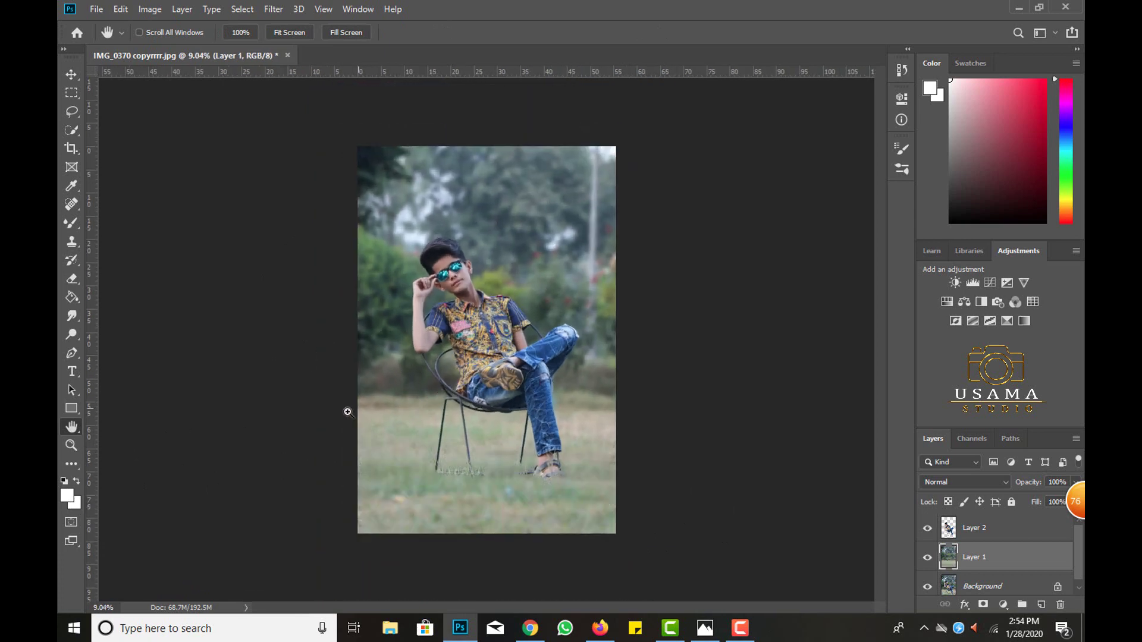
double_click(65, 426)
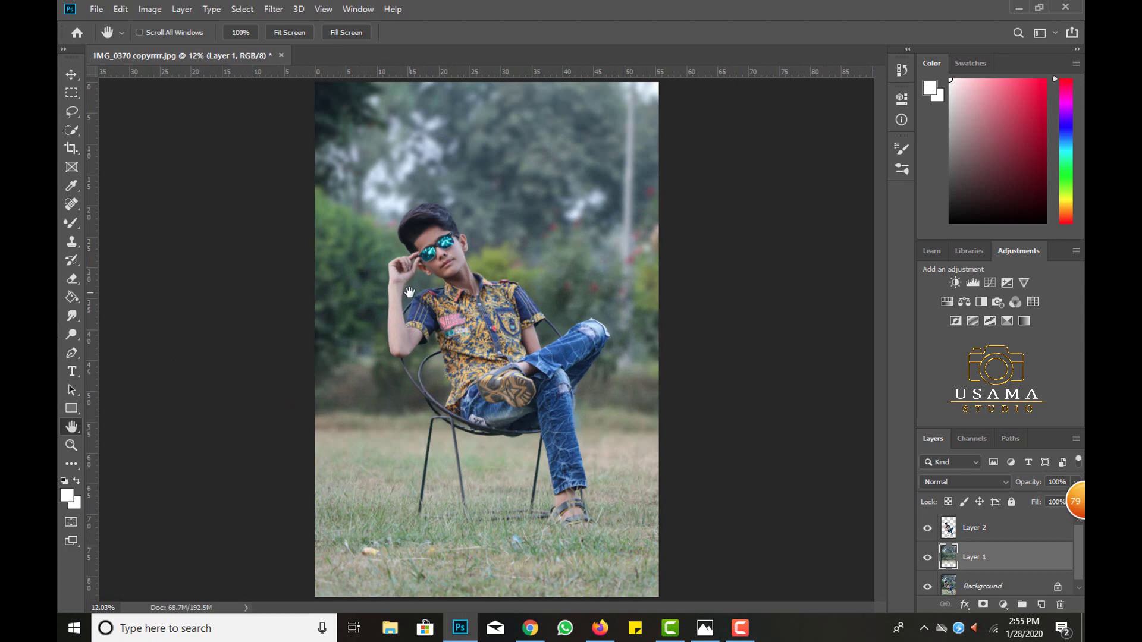
Step: Flatten the layers and shift Greens and Yellows hue to +100 in Camera Raw
key(ctrl+shift+e)
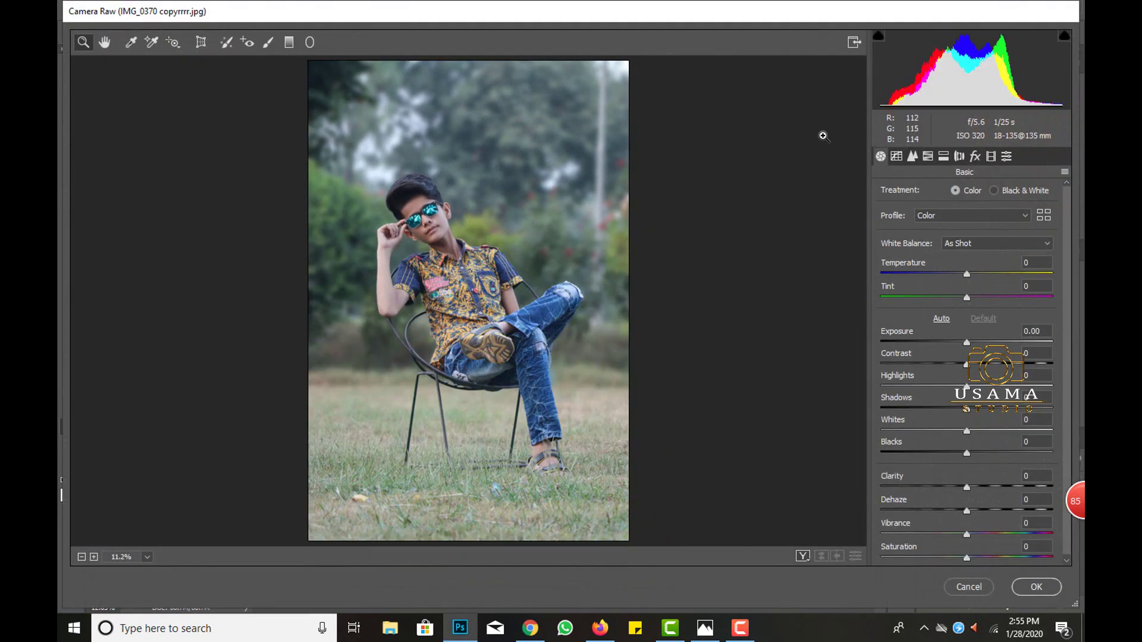
click(929, 158)
click(944, 194)
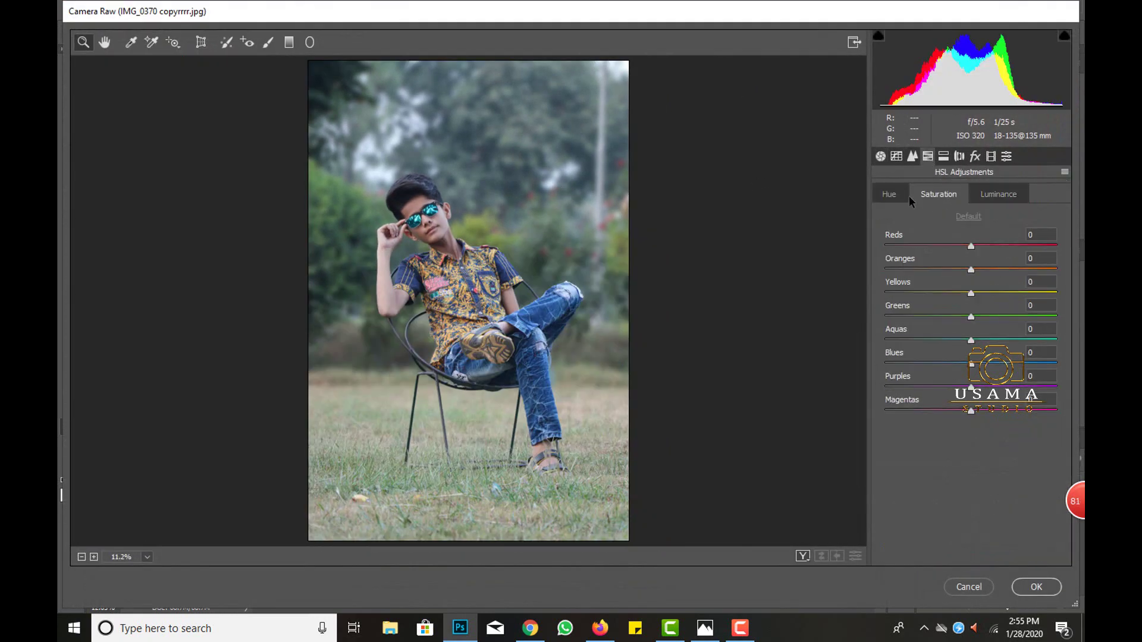
click(890, 195)
drag(972, 315, 1056, 316)
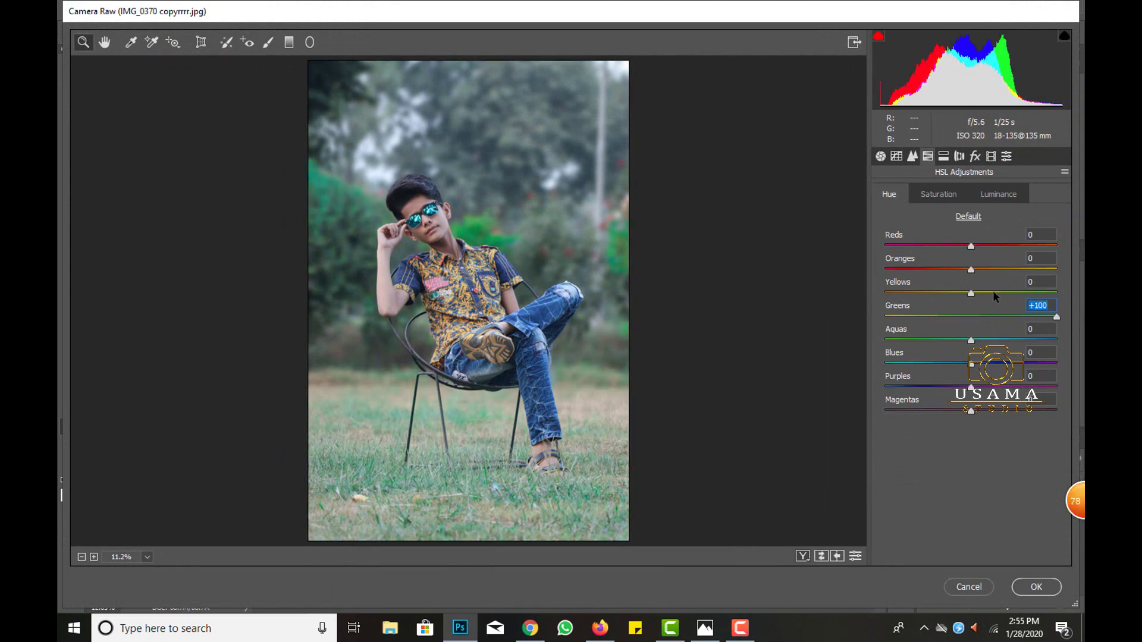
drag(980, 293, 1056, 293)
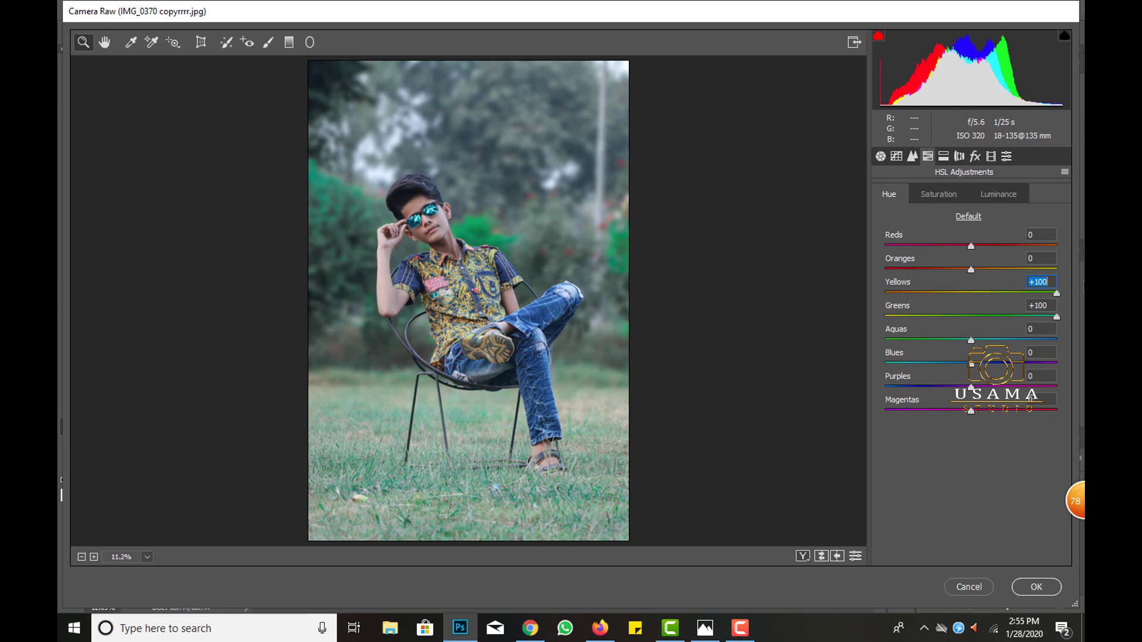
Step: Set Oranges saturation to -15 and luminance to +16, then apply the Camera Raw grade
click(930, 195)
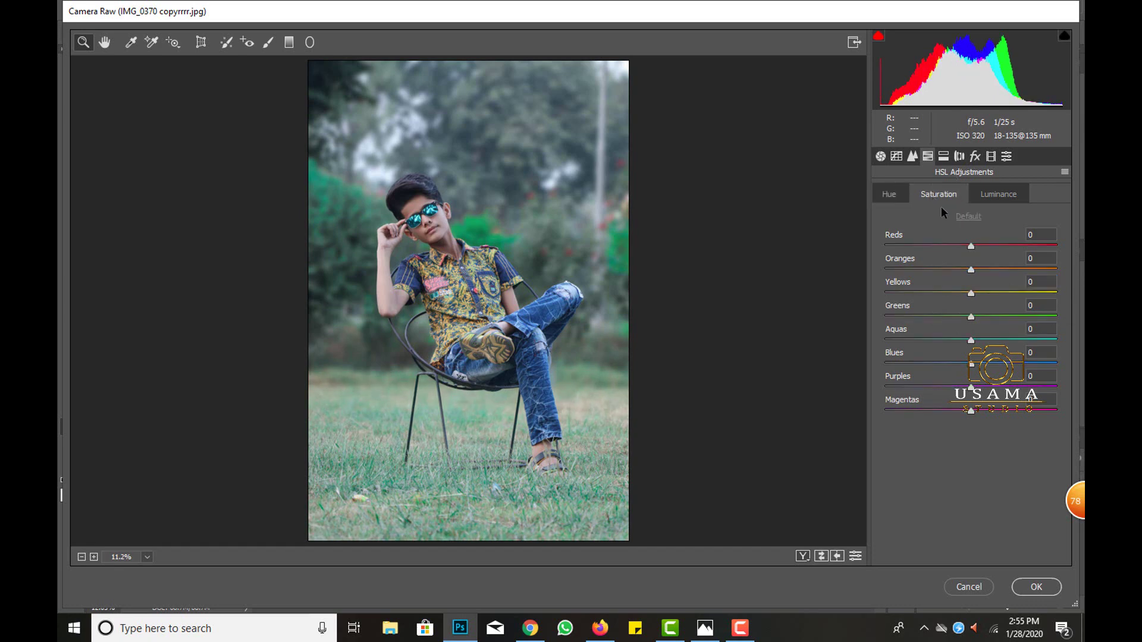
click(957, 268)
click(997, 196)
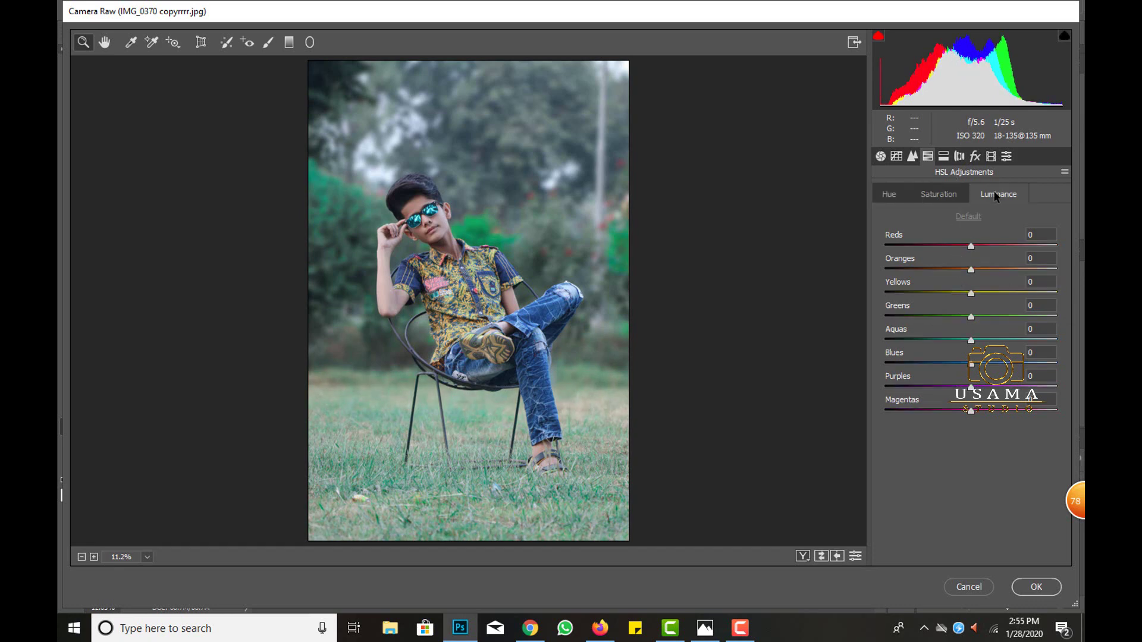
click(984, 269)
click(1036, 587)
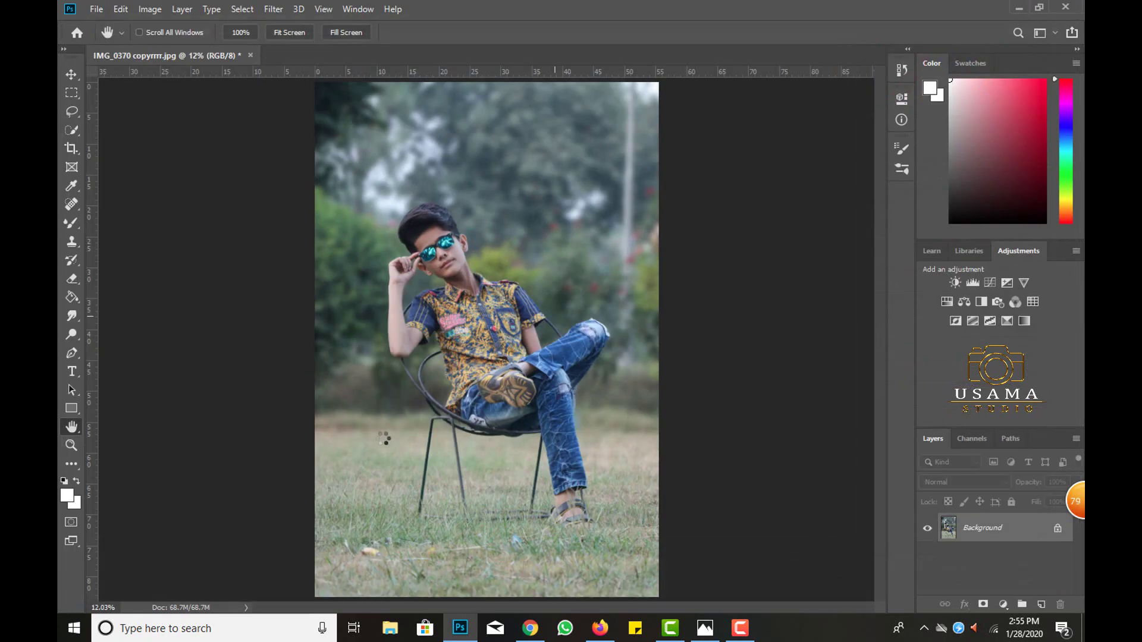
Step: Duplicate the photo and apply a Spin radial blur at amount 10 to the copy
scroll(238, 272, up, 2)
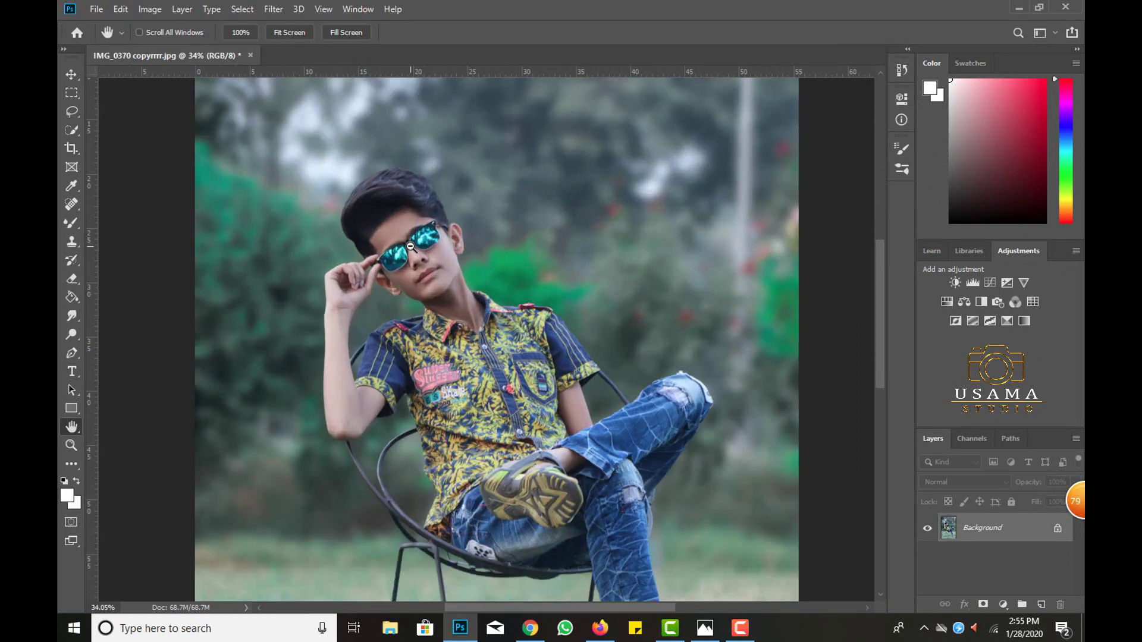
scroll(214, 266, up, 3)
double_click(63, 425)
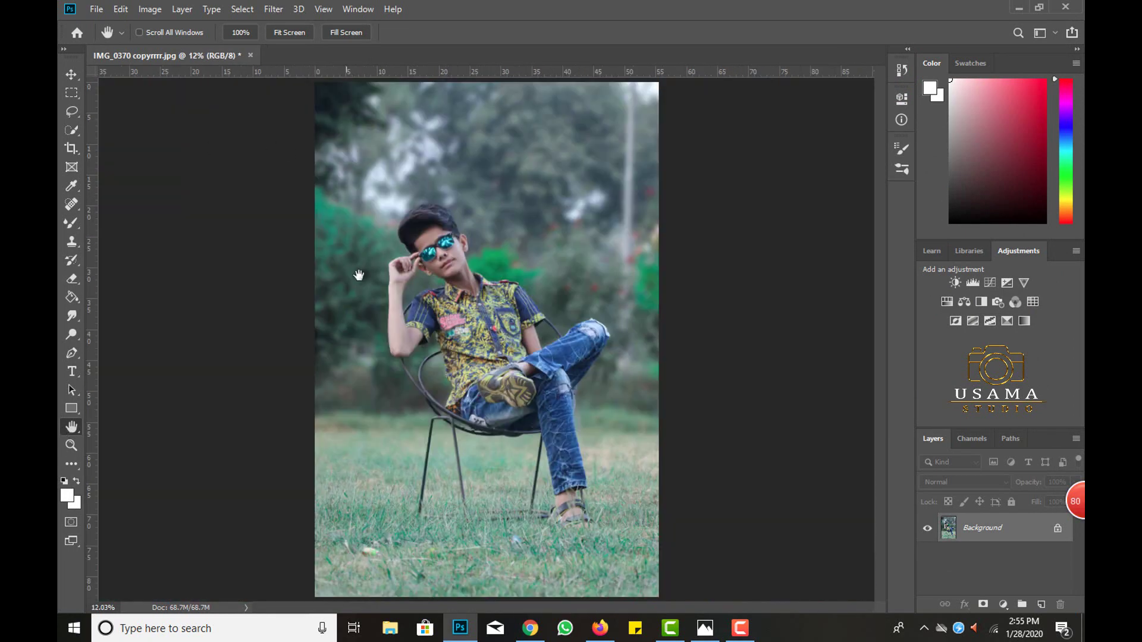
key(ctrl+j)
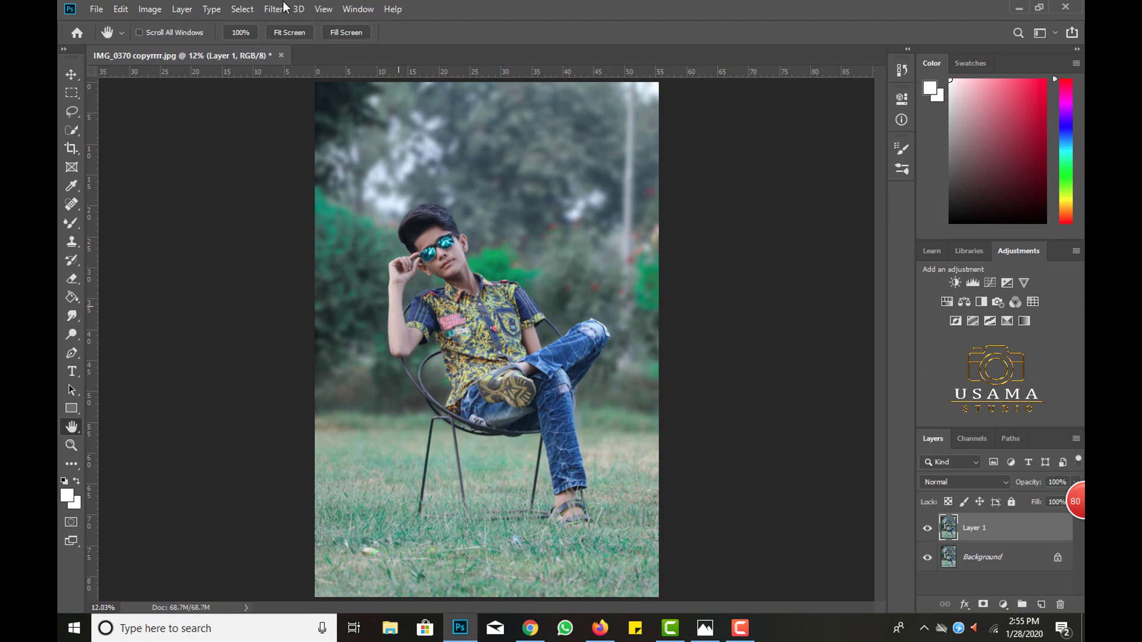
click(272, 9)
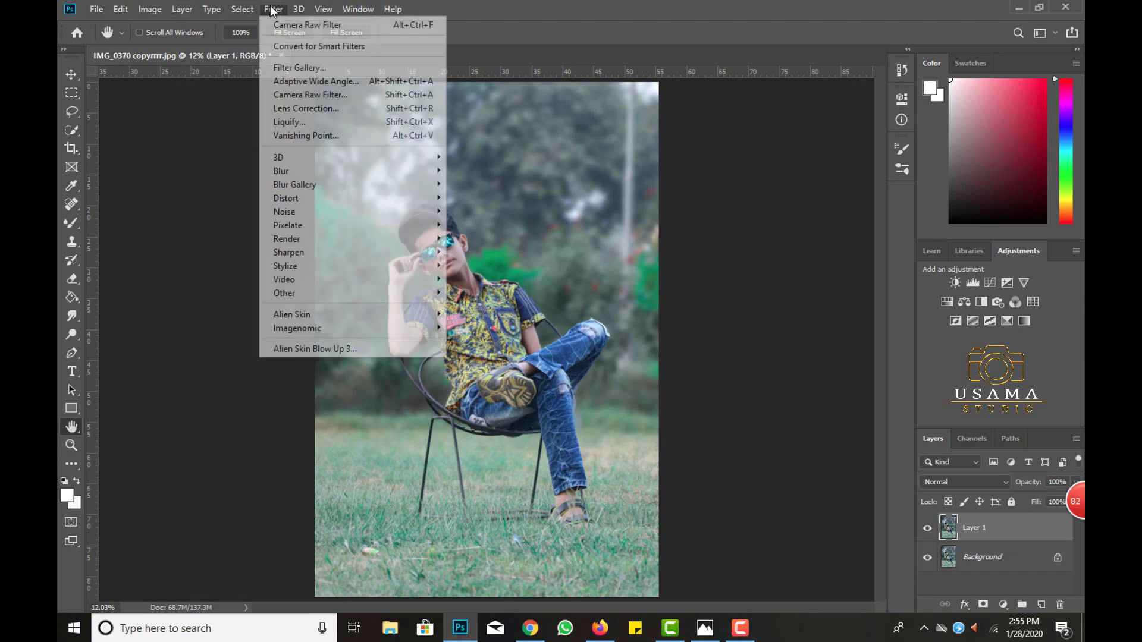
mouse_move(352, 170)
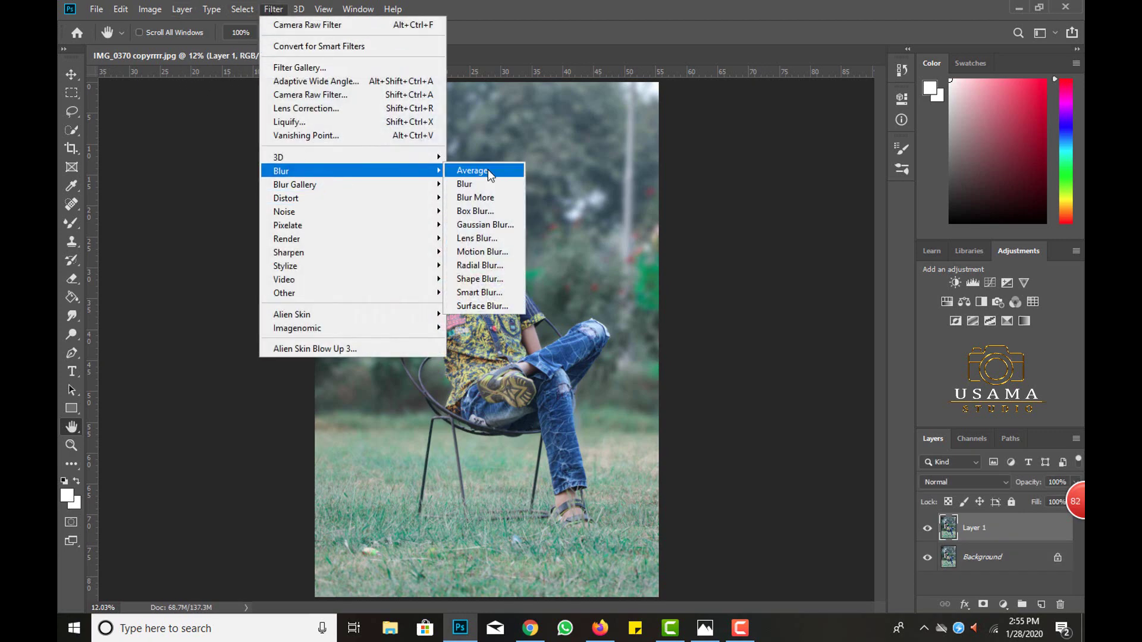
click(484, 265)
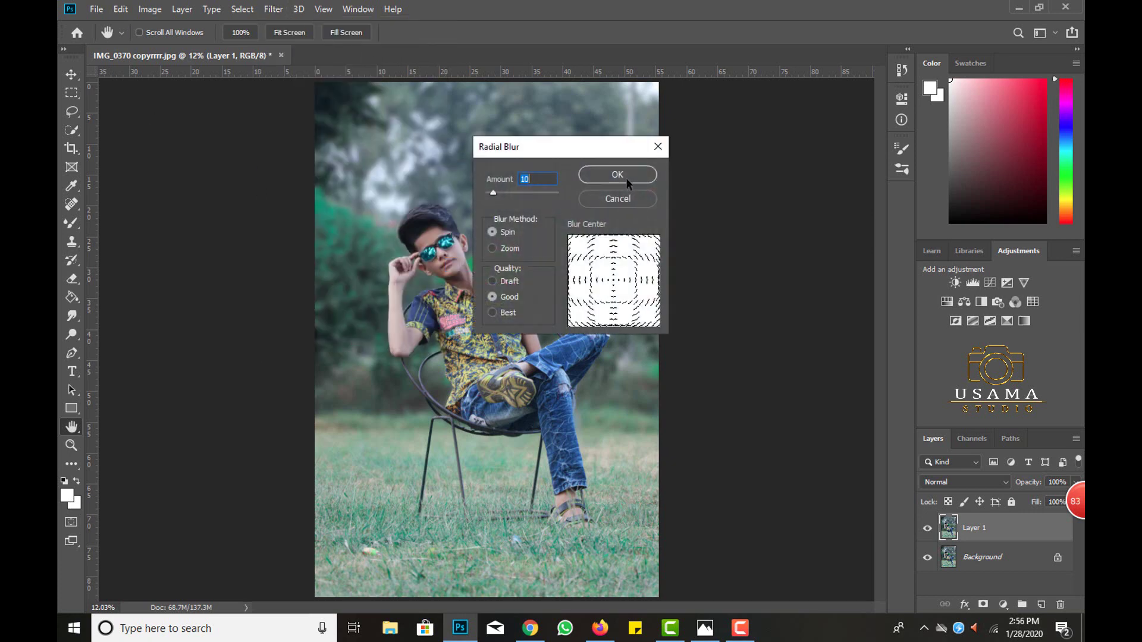
click(647, 176)
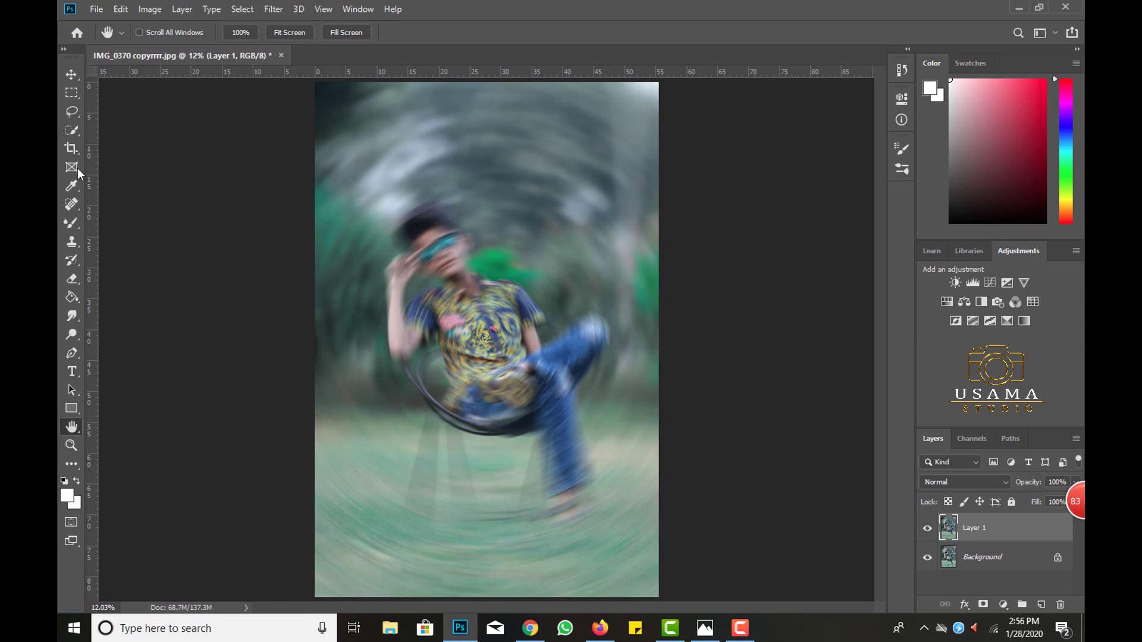
Step: Erase the spin blur from the boy's head and shirt, the chair, legs, and the grass beneath
key(o)
click(73, 278)
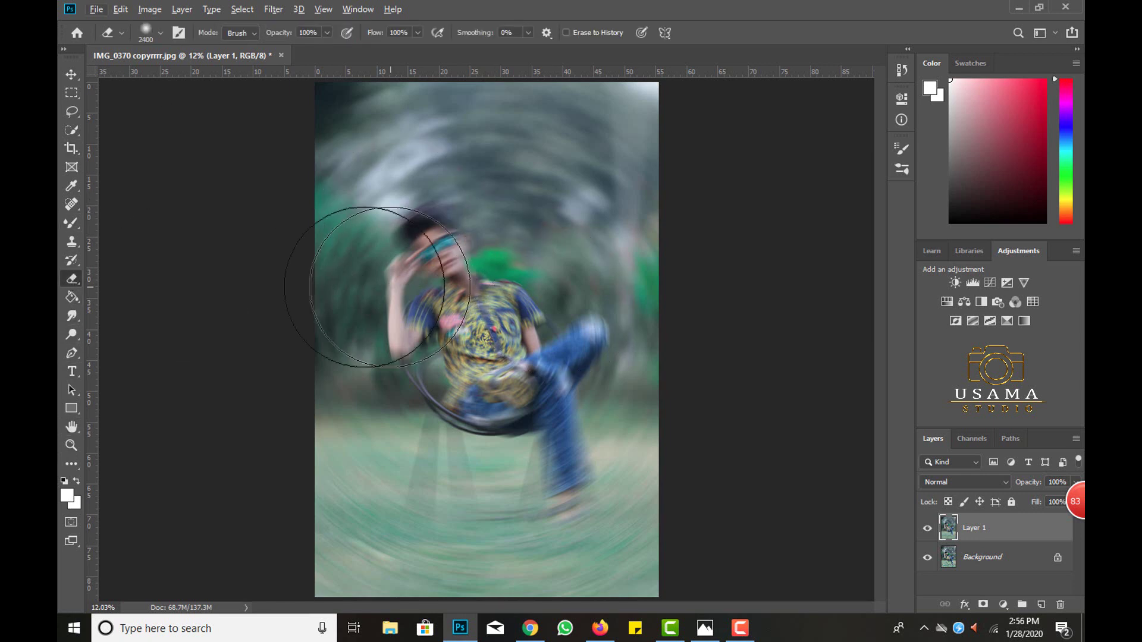
key(bracketright)
key(bracketright)
key(bracketright)
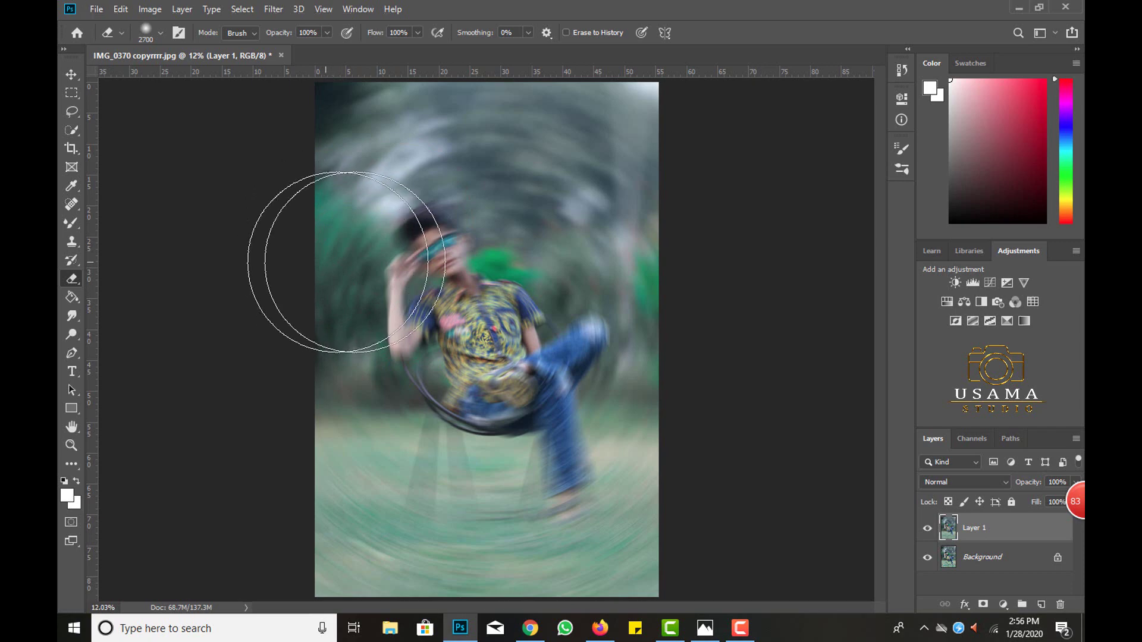
mouse_move(619, 255)
mouse_down()
mouse_move(321, 242)
mouse_move(573, 153)
mouse_move(594, 178)
mouse_up()
key(bracketleft)
key(bracketleft)
drag(318, 324, 424, 326)
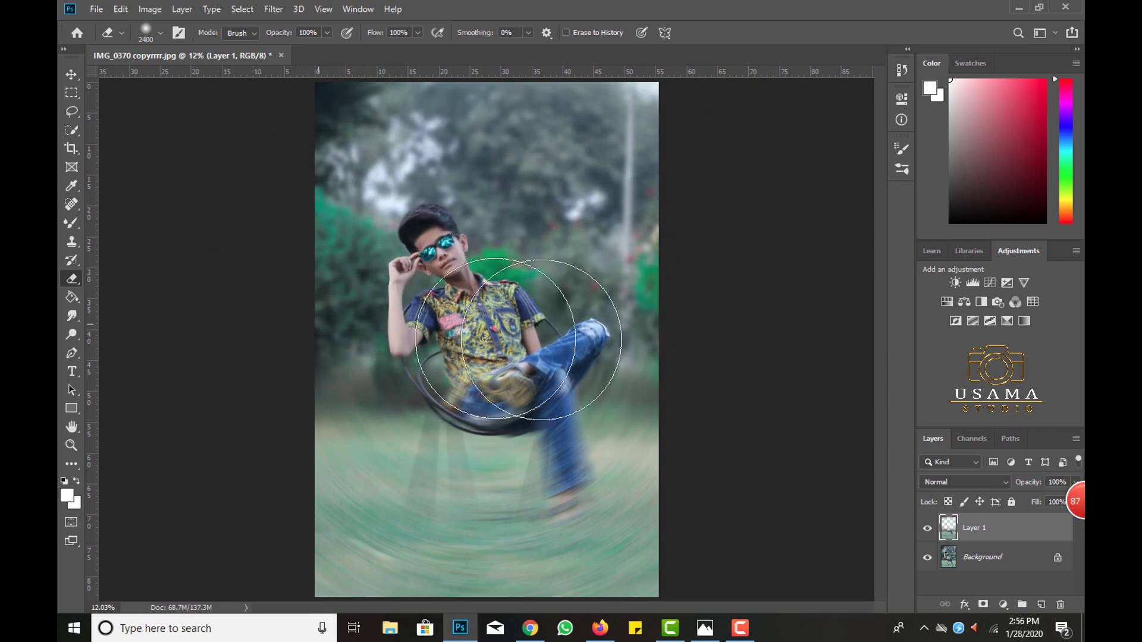
key(bracketleft)
key(bracketleft)
key(bracketleft)
key(bracketleft)
key(bracketleft)
key(bracketleft)
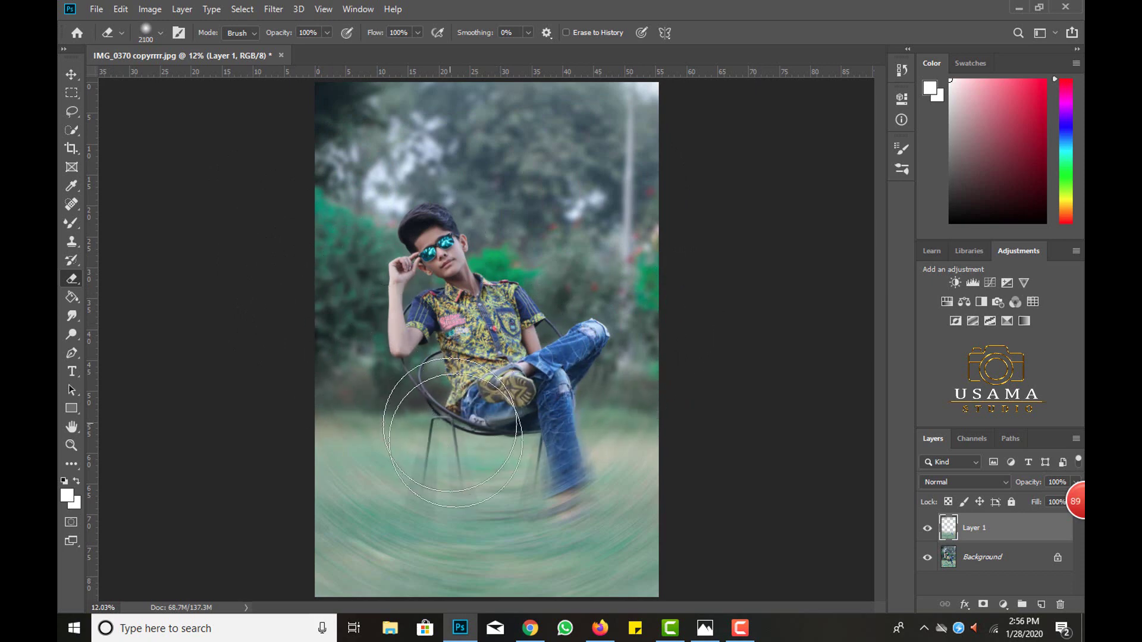
mouse_move(443, 428)
mouse_down()
mouse_move(441, 478)
mouse_move(559, 494)
mouse_up()
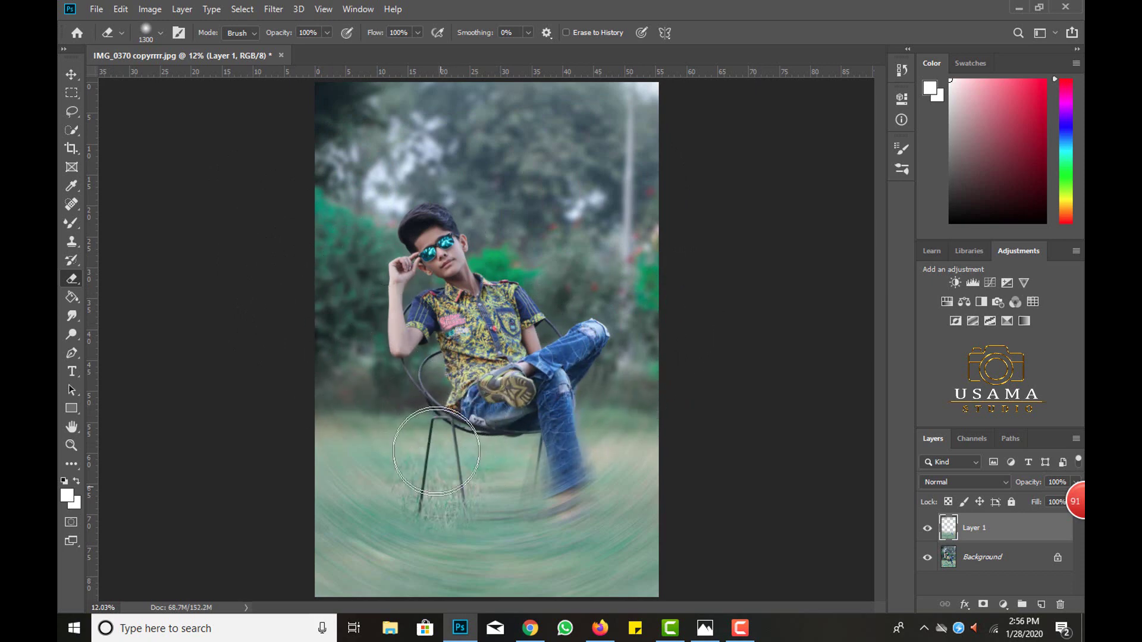
key(bracketleft)
key(bracketleft)
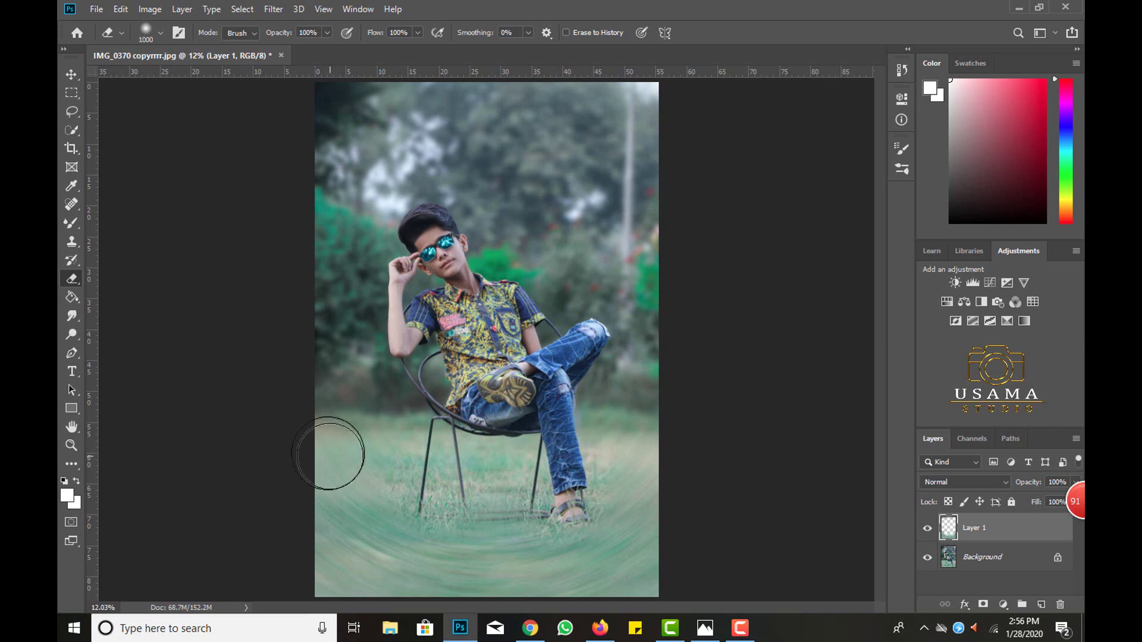
mouse_move(360, 443)
mouse_down()
mouse_move(446, 484)
mouse_move(370, 480)
mouse_move(331, 498)
mouse_up()
key(bracketright)
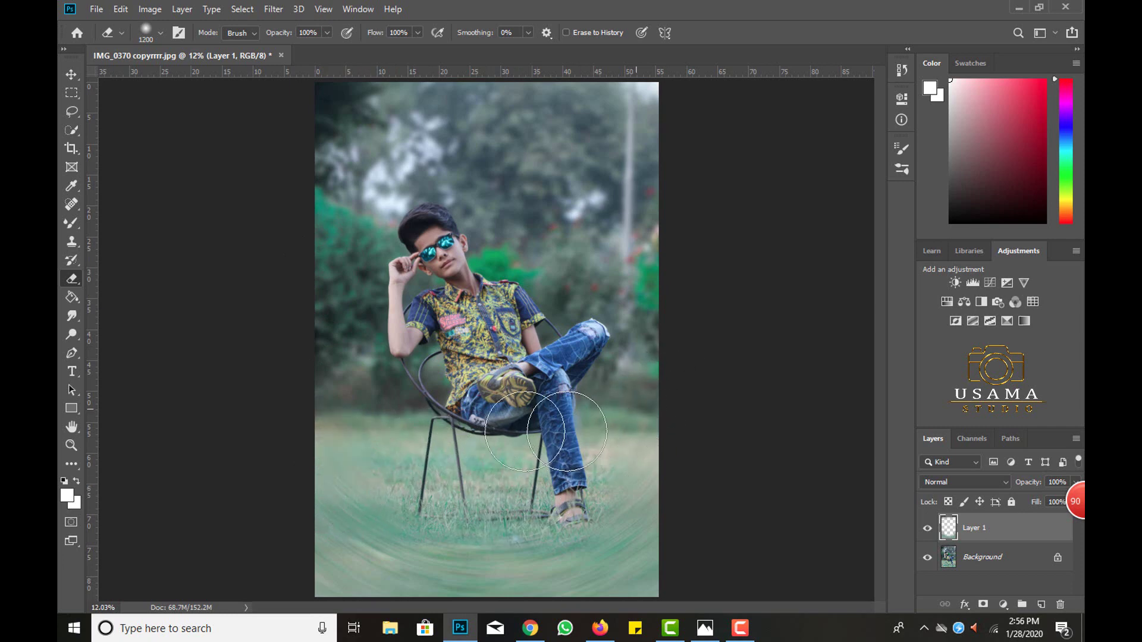
Step: Lower the blurred Layer 1 to about 75% opacity and merge it into the Background
click(69, 428)
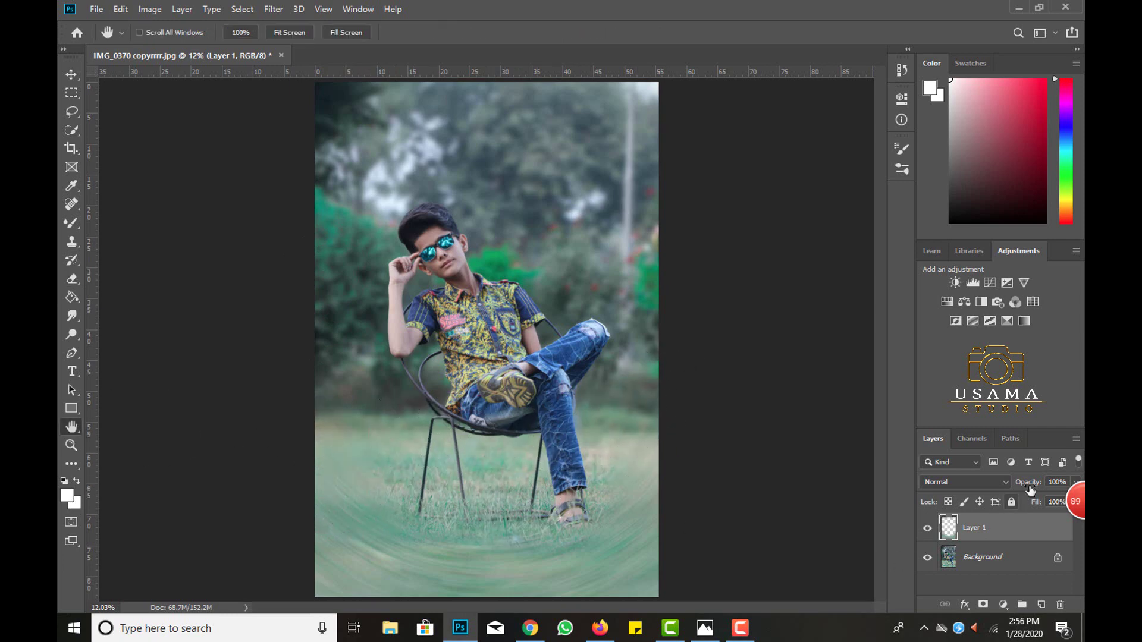
drag(1030, 489, 1014, 489)
drag(1023, 486, 1020, 486)
click(927, 529)
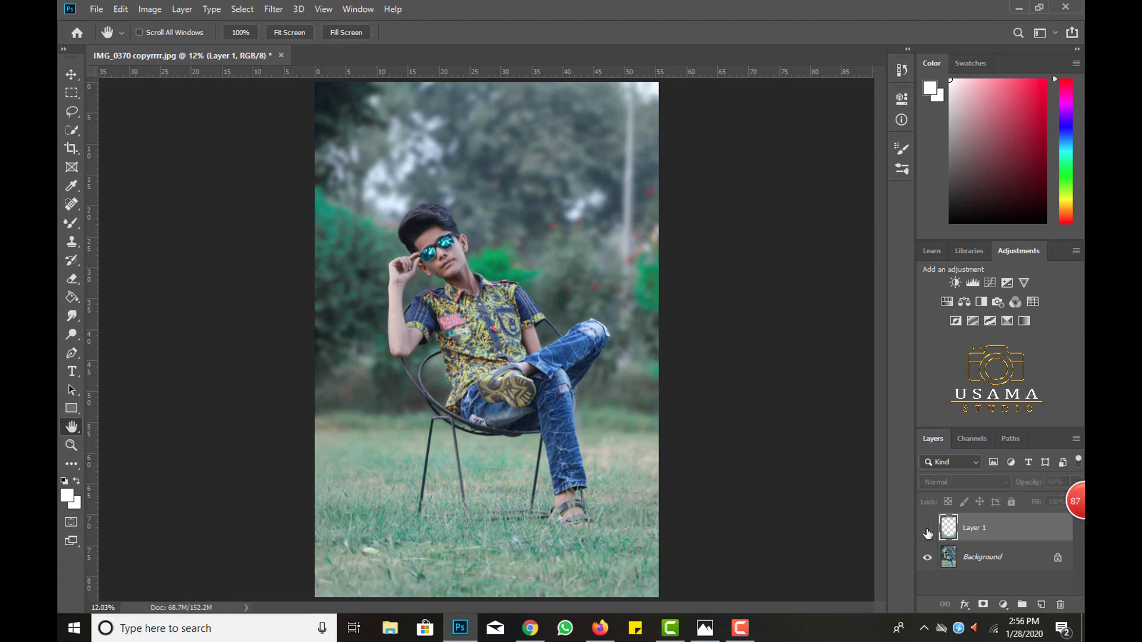
click(927, 528)
click(927, 529)
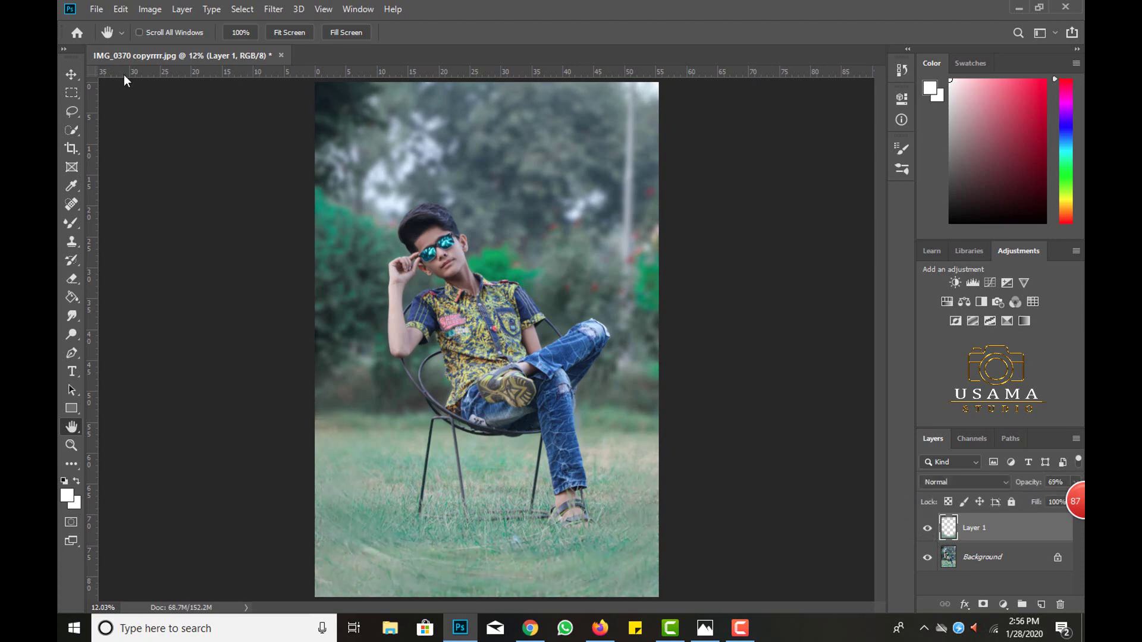
click(72, 279)
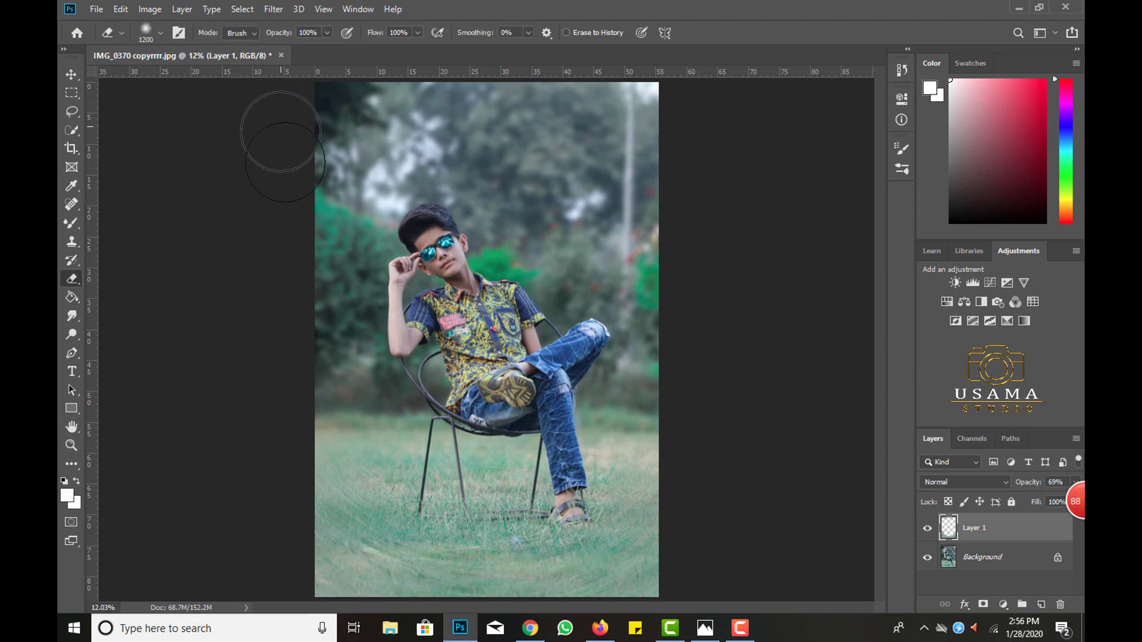
click(71, 429)
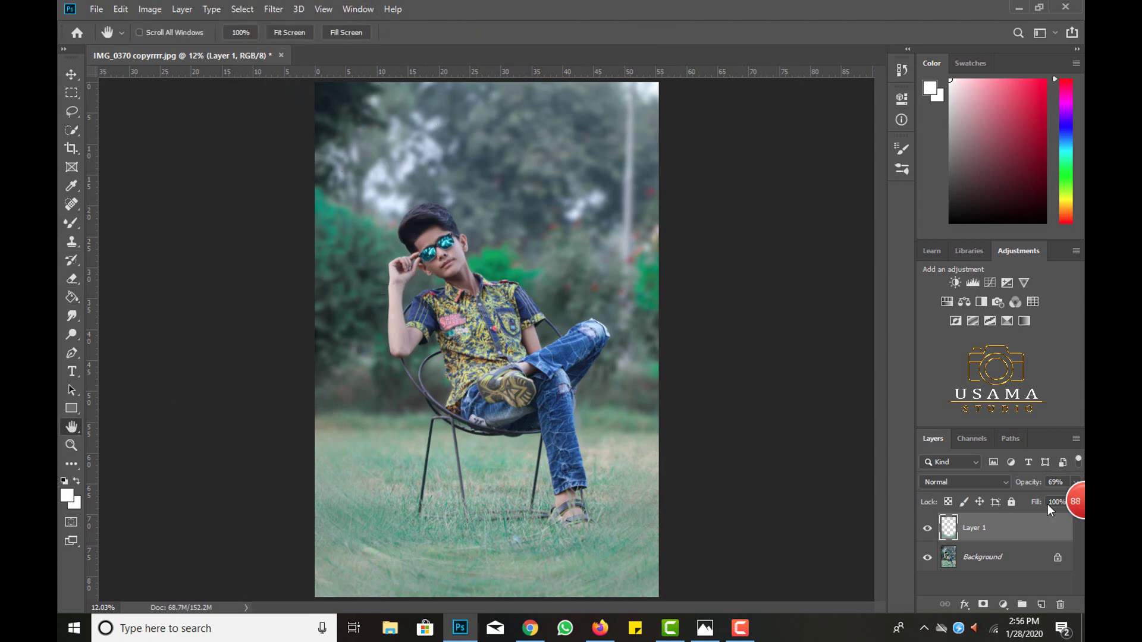
drag(1031, 487, 1034, 486)
key(Return)
key(ctrl+e)
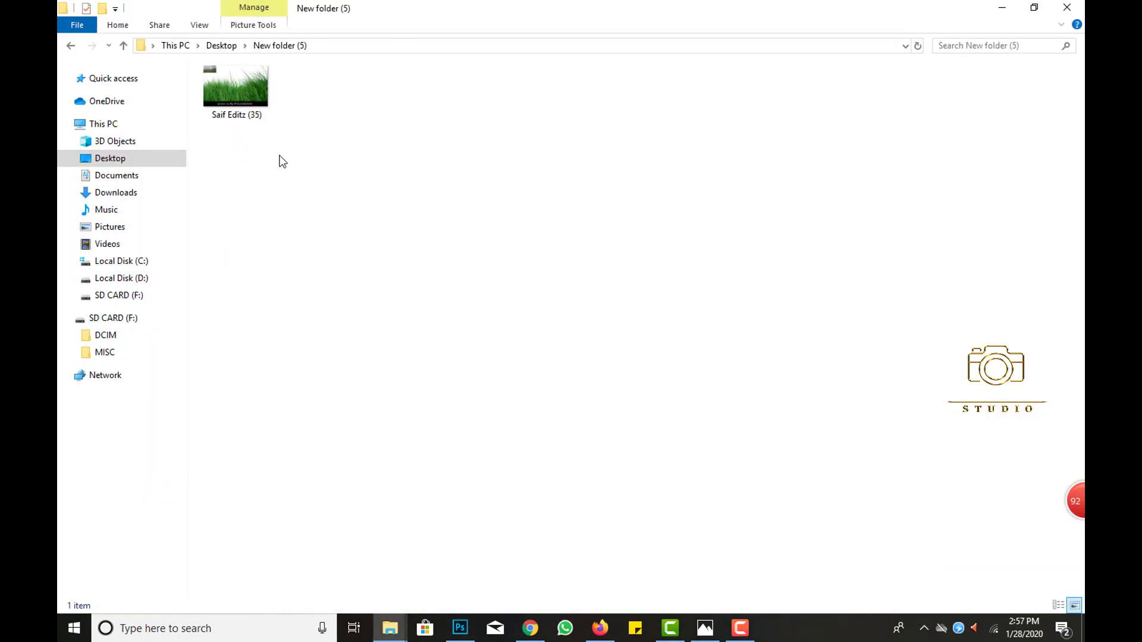
Step: Place the grass photo, scale and rotate it across the lower image, and commit it
drag(236, 89, 462, 470)
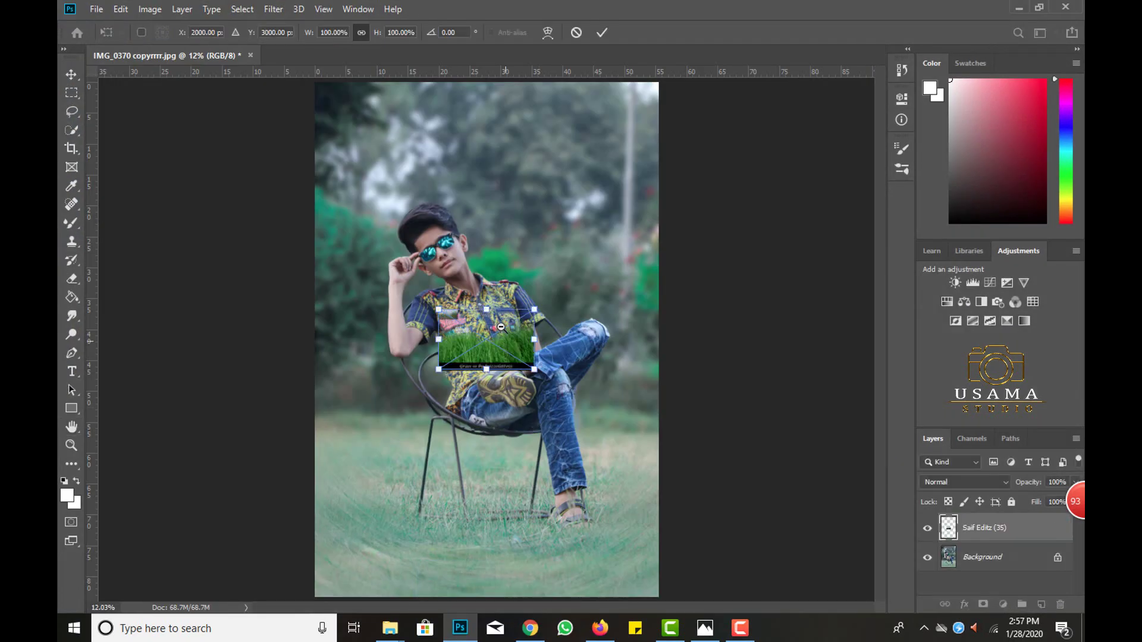
scroll(502, 356, down, 2)
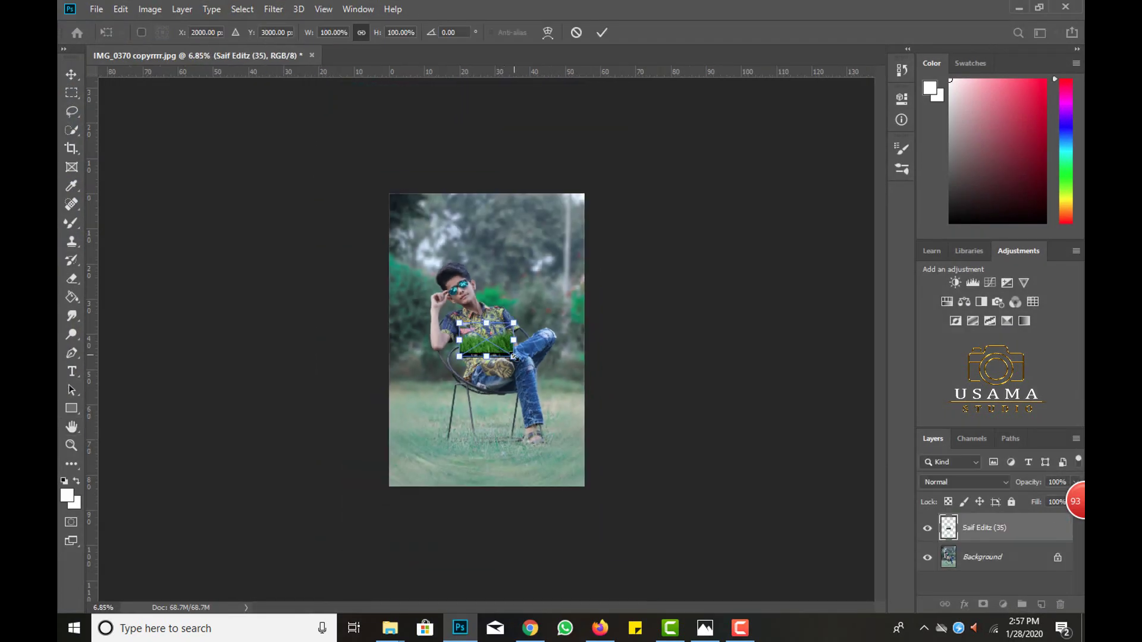
mouse_move(514, 356)
mouse_down()
mouse_move(803, 540)
mouse_move(556, 494)
mouse_up()
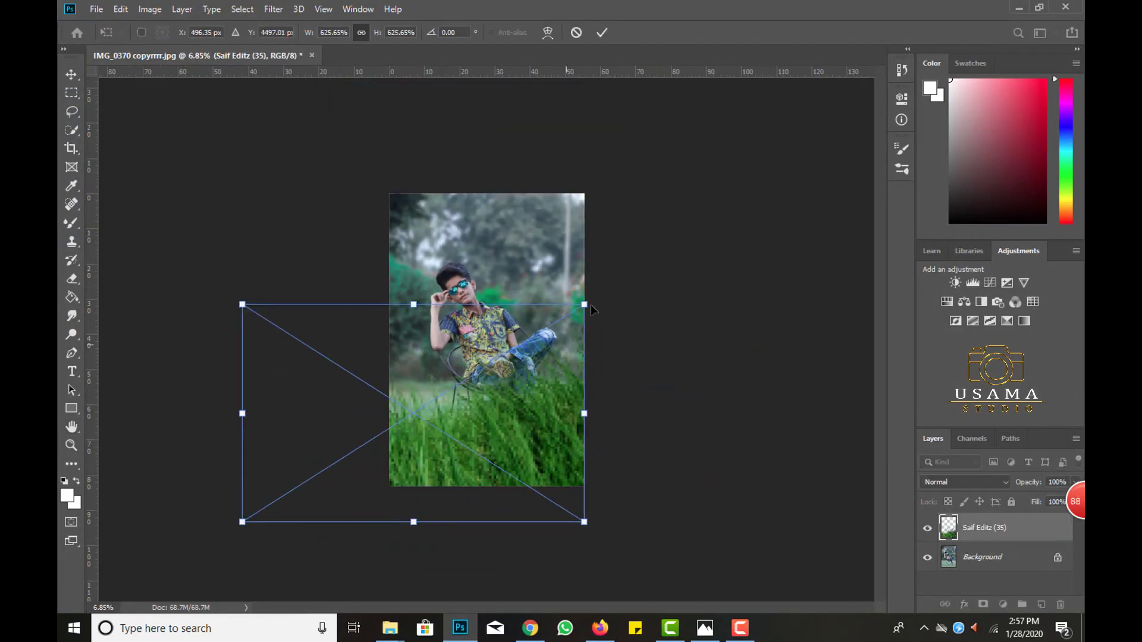
mouse_move(589, 306)
mouse_down()
mouse_move(764, 184)
mouse_move(557, 443)
mouse_up()
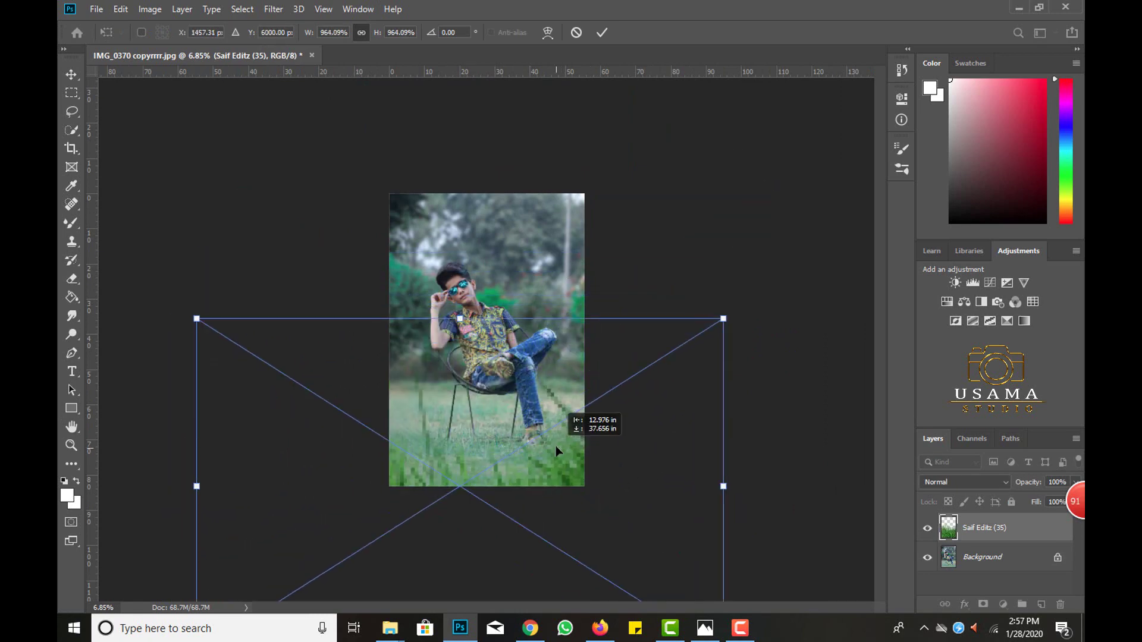
mouse_move(732, 309)
mouse_down()
mouse_move(747, 334)
mouse_move(522, 450)
mouse_move(562, 420)
mouse_up()
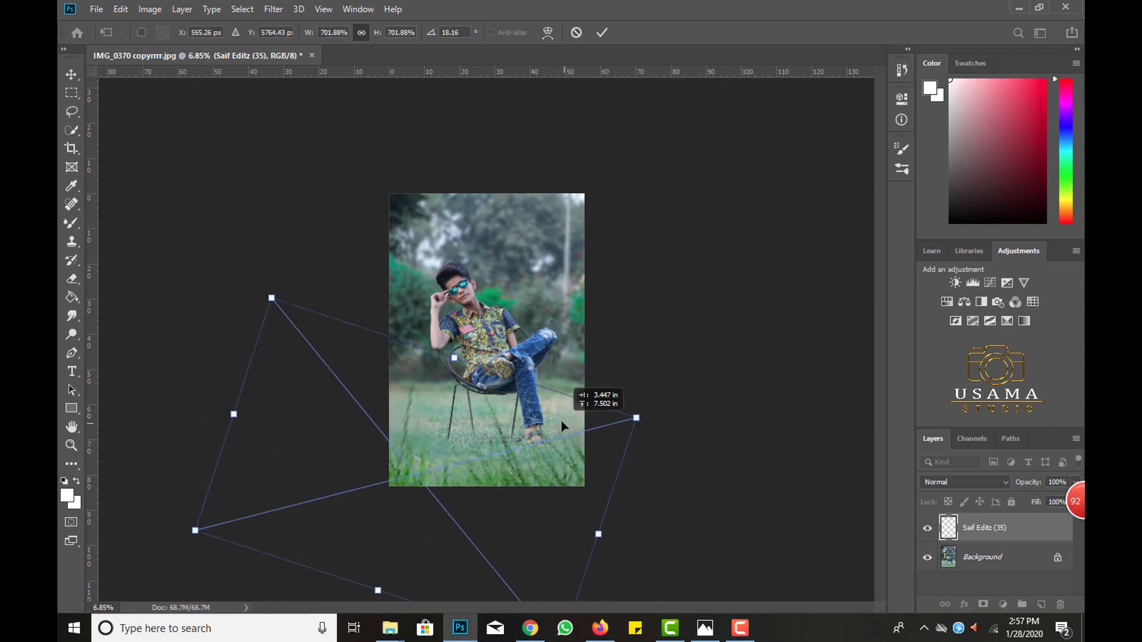
drag(561, 426, 560, 421)
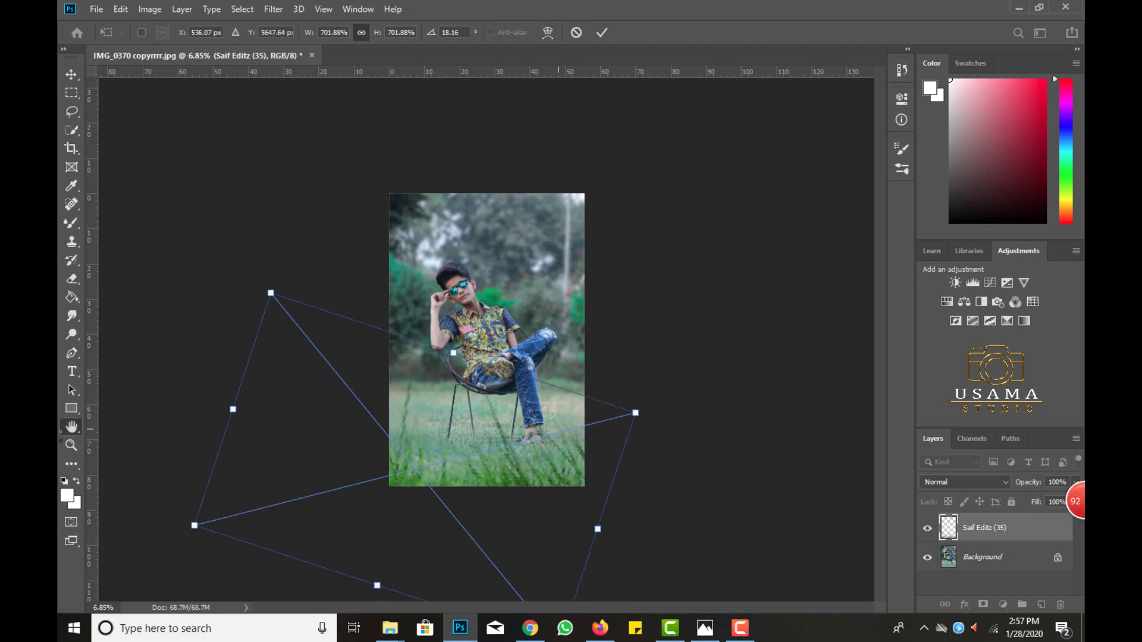
key(Return)
double_click(71, 427)
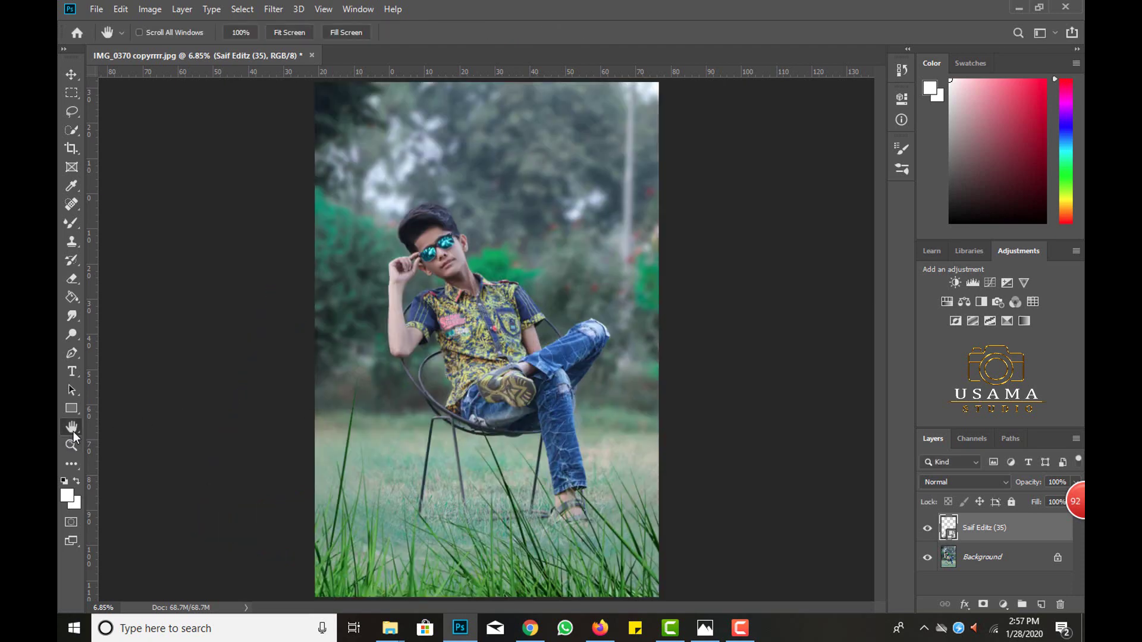
click(267, 8)
Step: Blur the grass layer with a 24.9-pixel Gaussian Blur and resize it slightly over the bottom
click(478, 223)
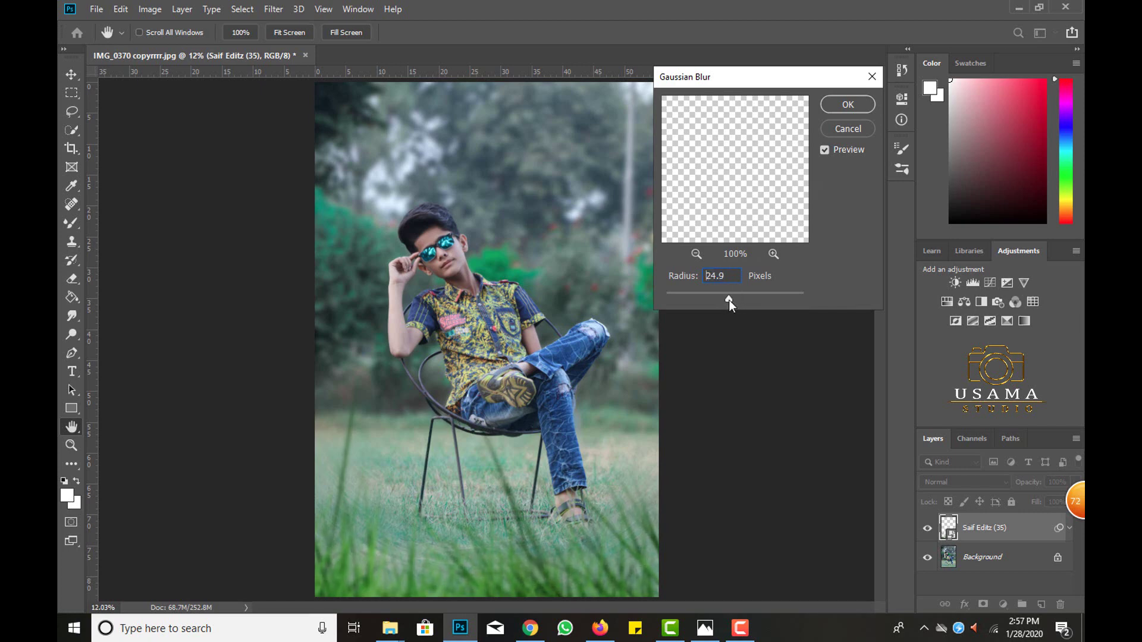
click(862, 111)
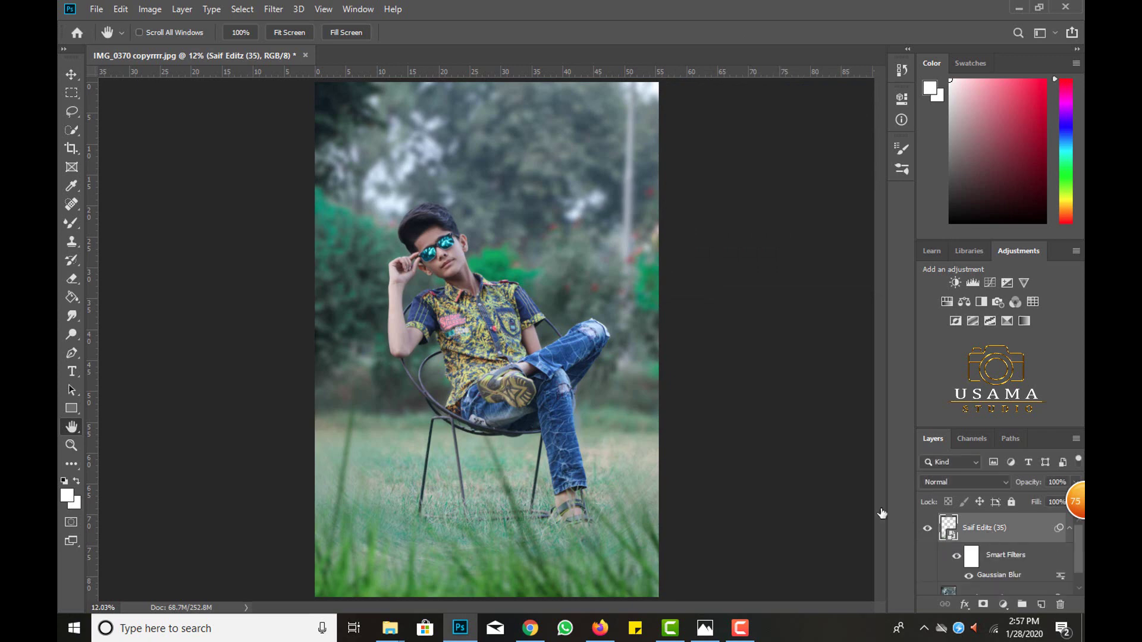
key(ctrl+t)
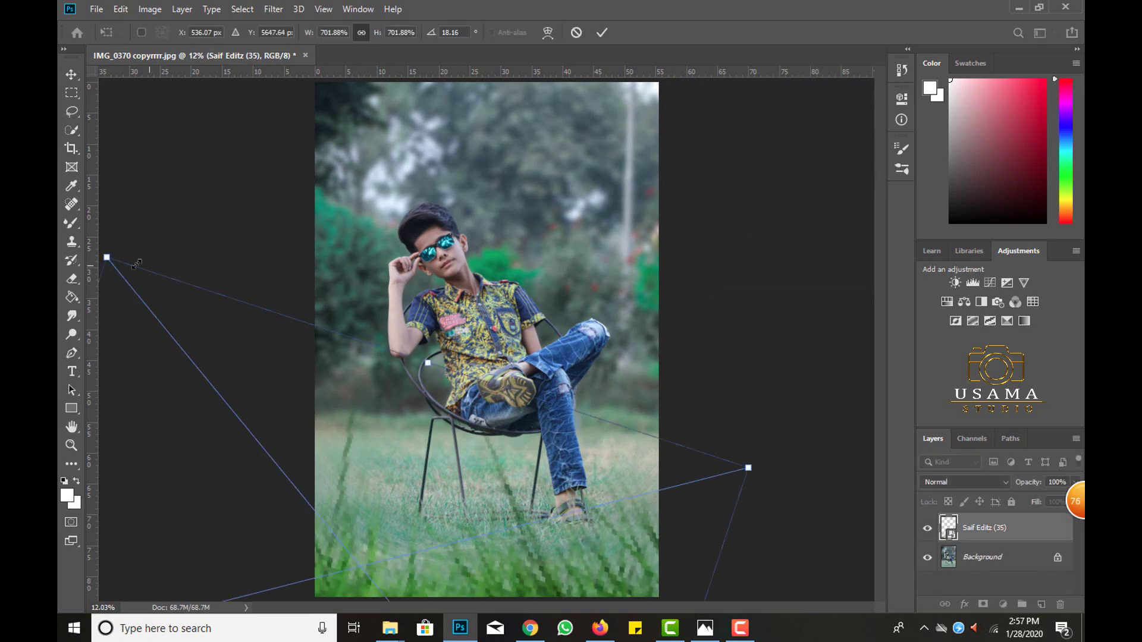
drag(109, 255, 113, 227)
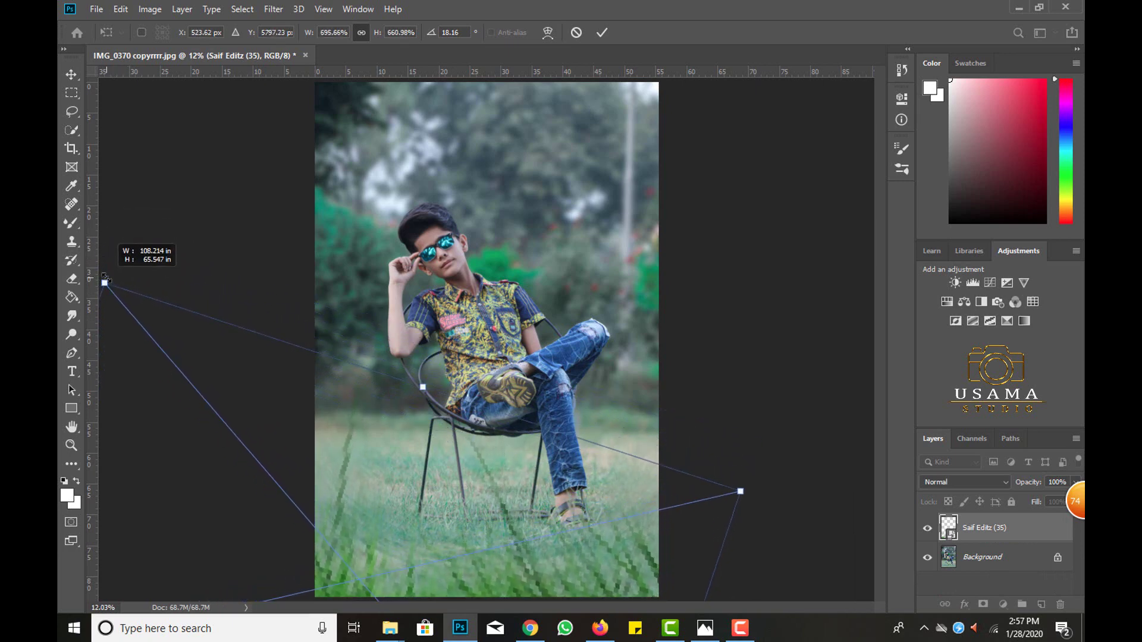
drag(113, 227, 101, 265)
key(space)
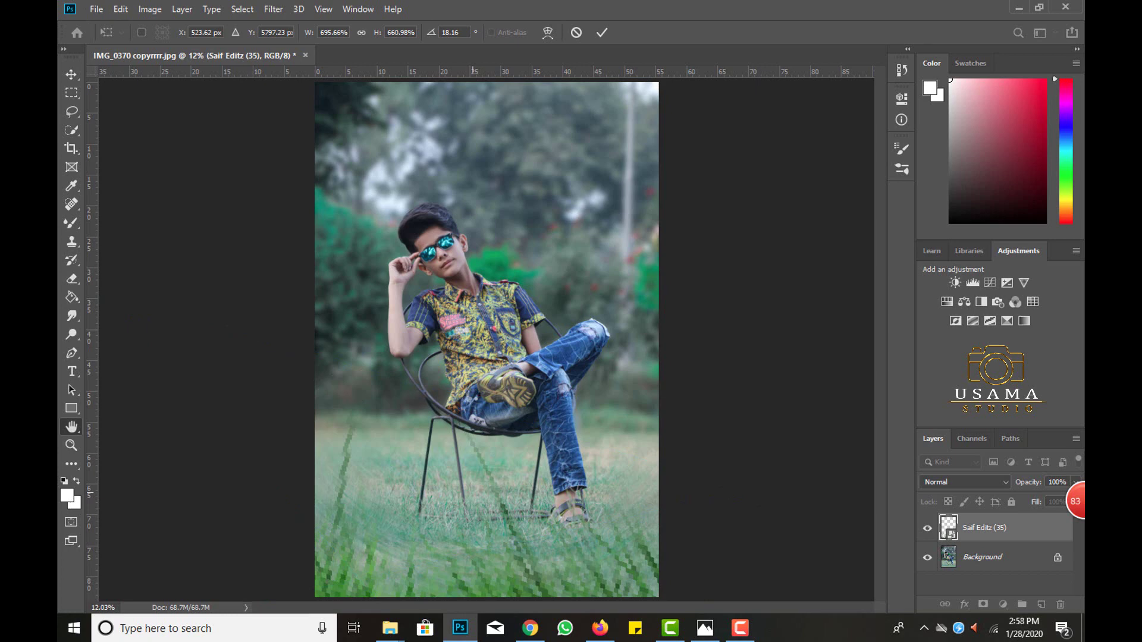
key(Return)
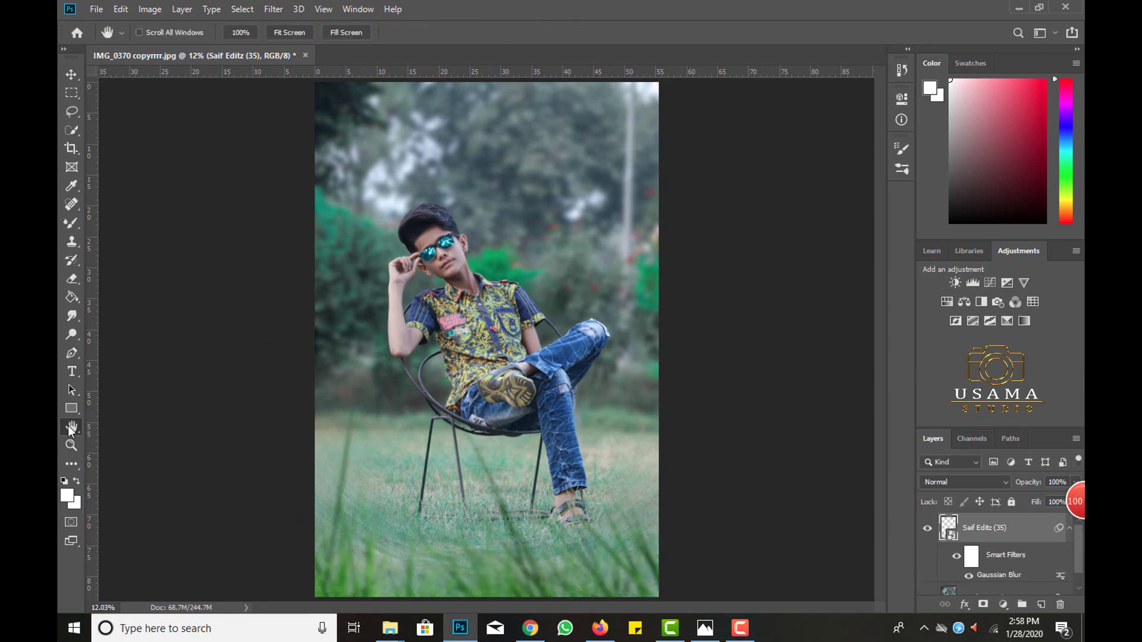
key(ctrl+minus)
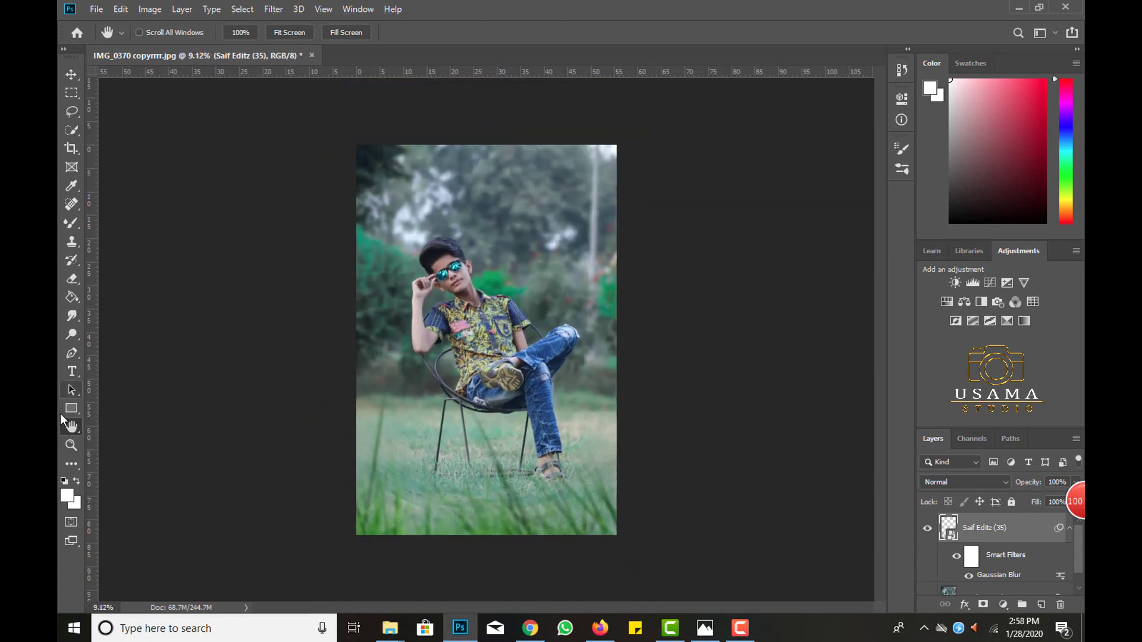
key(ctrl+0)
Step: Shift the grass layer's Greens hue to +43 with a Hue/Saturation adjustment
key(ctrl+u)
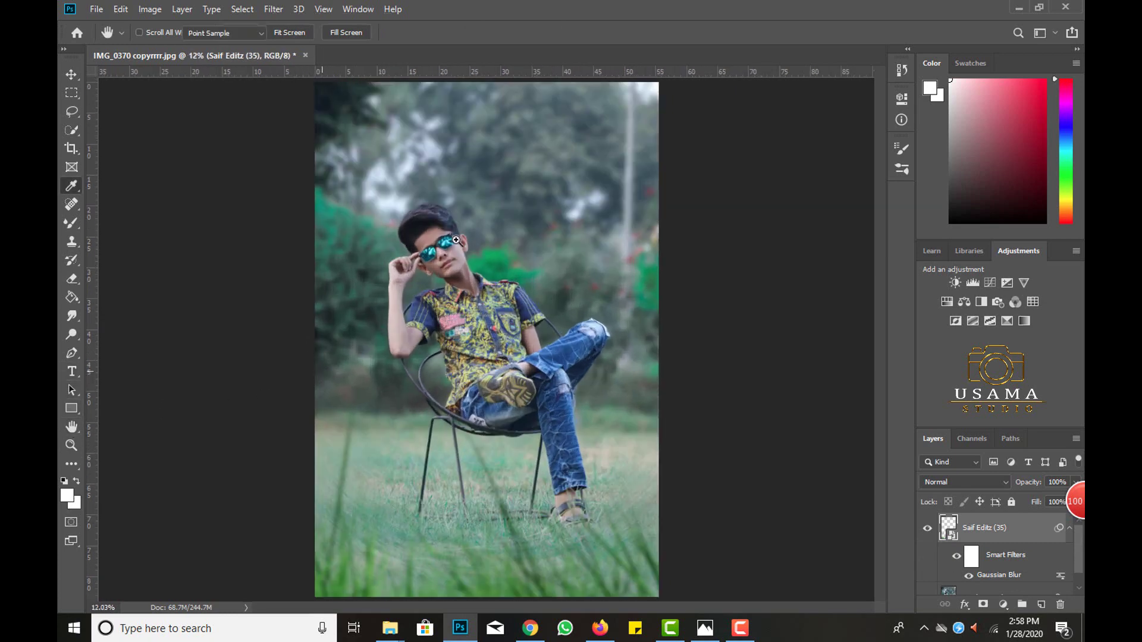
drag(559, 104, 681, 119)
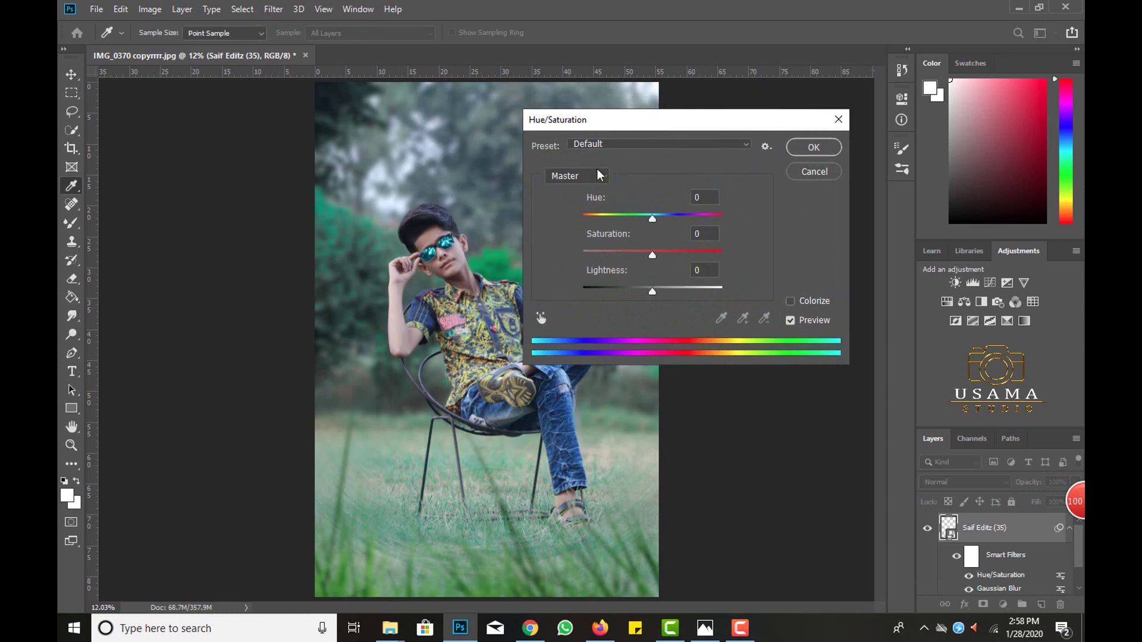
click(597, 174)
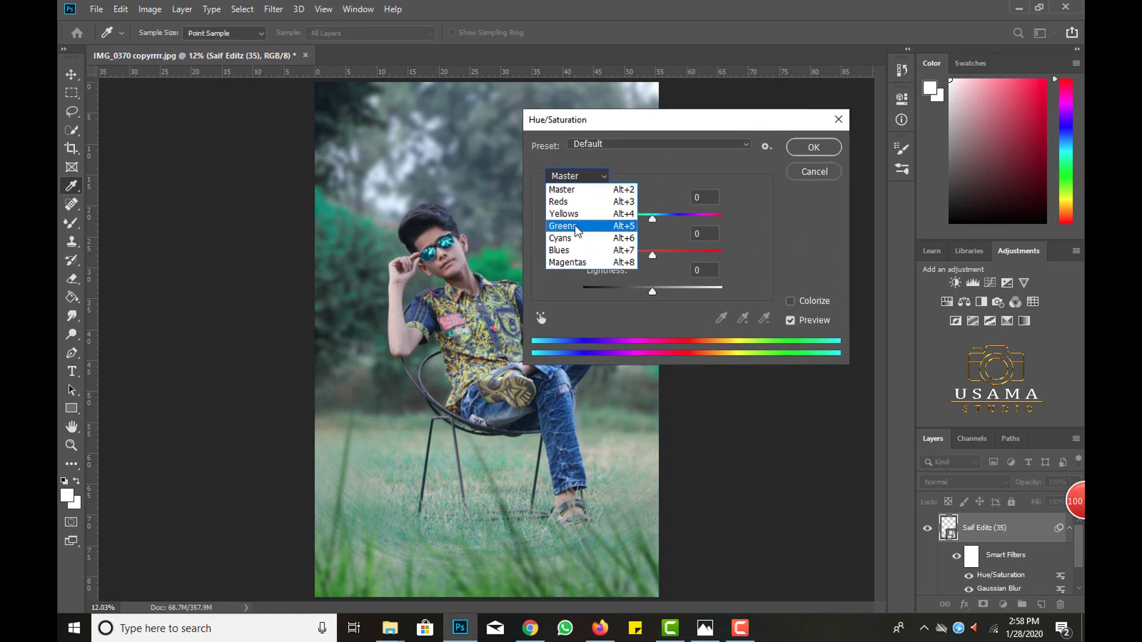
click(575, 226)
mouse_move(652, 219)
mouse_down()
mouse_move(695, 219)
mouse_move(679, 216)
mouse_up()
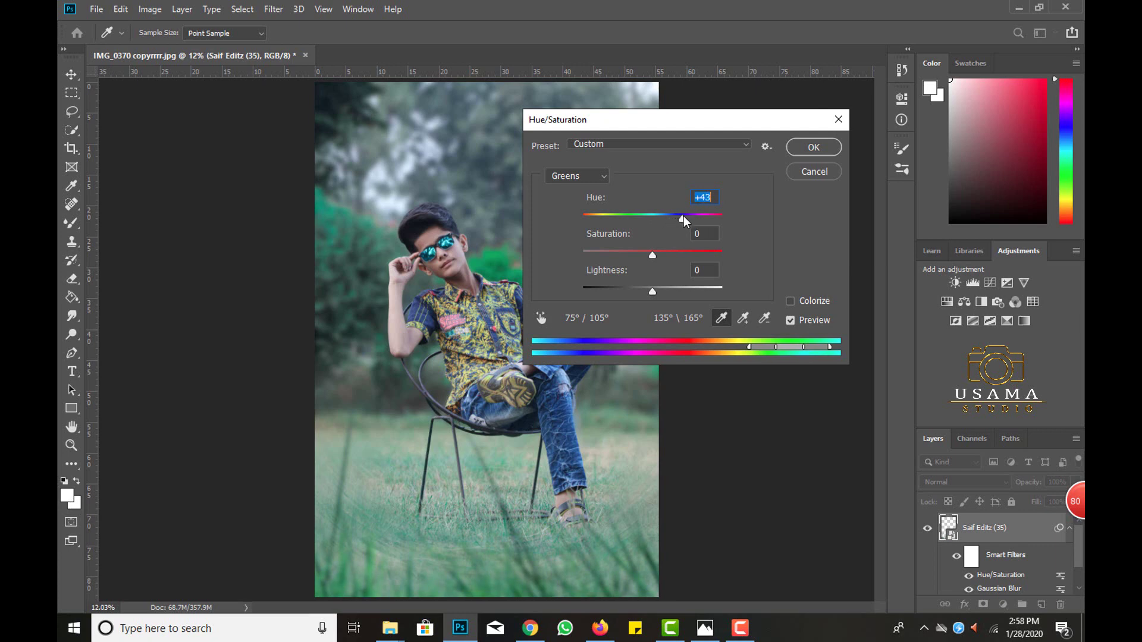
click(812, 149)
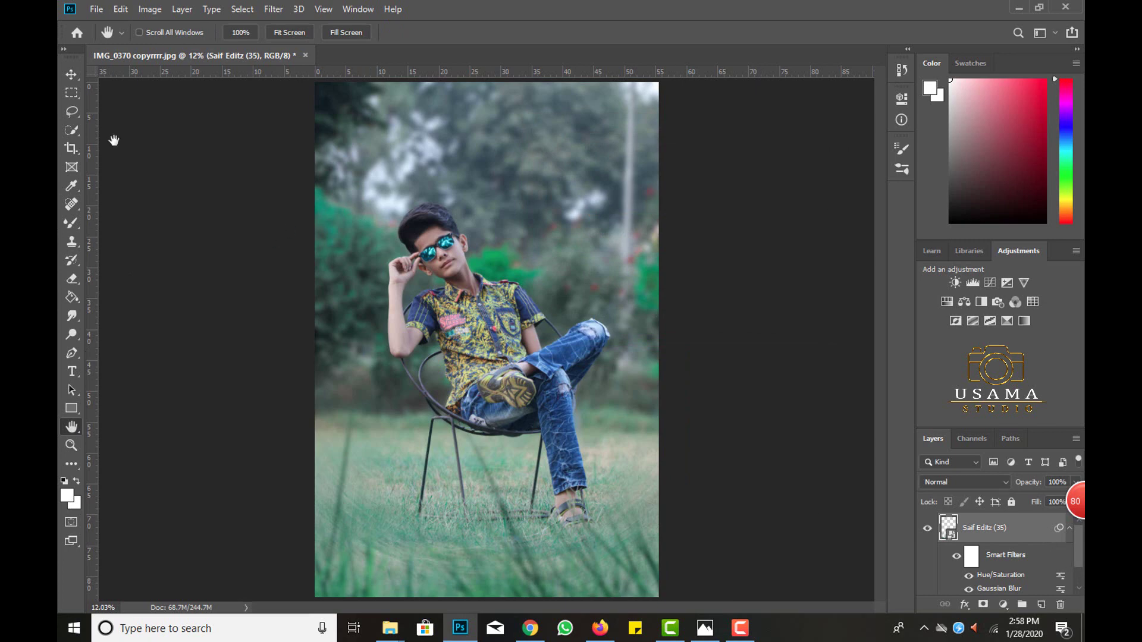
Step: Rasterize and partly erase the grass layer, then merge it into the Background
click(72, 278)
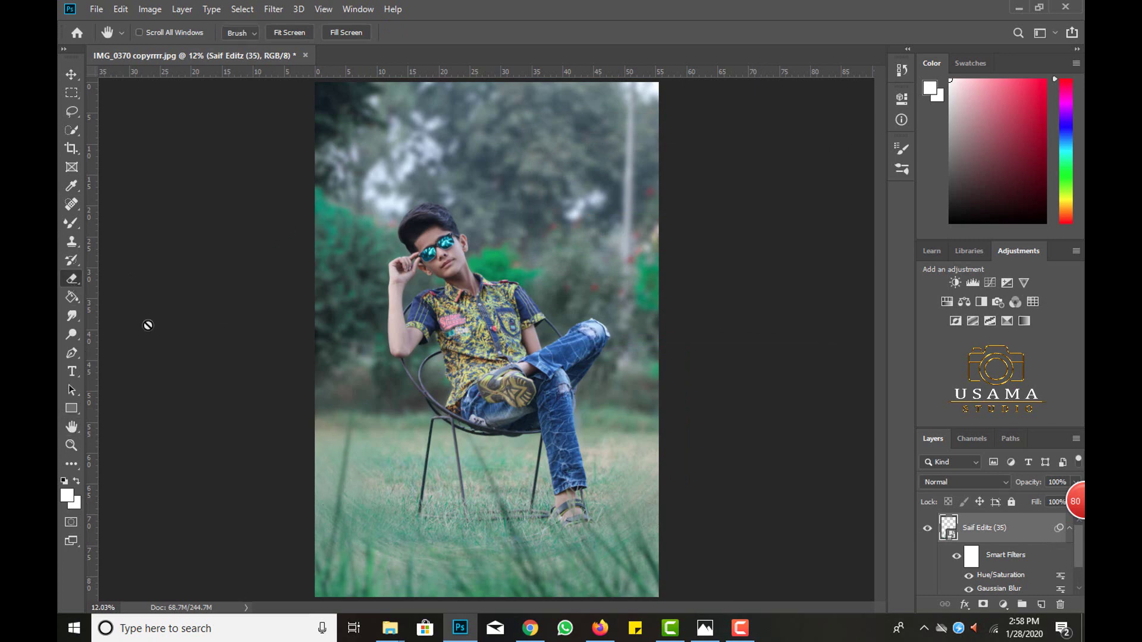
click(359, 445)
click(552, 249)
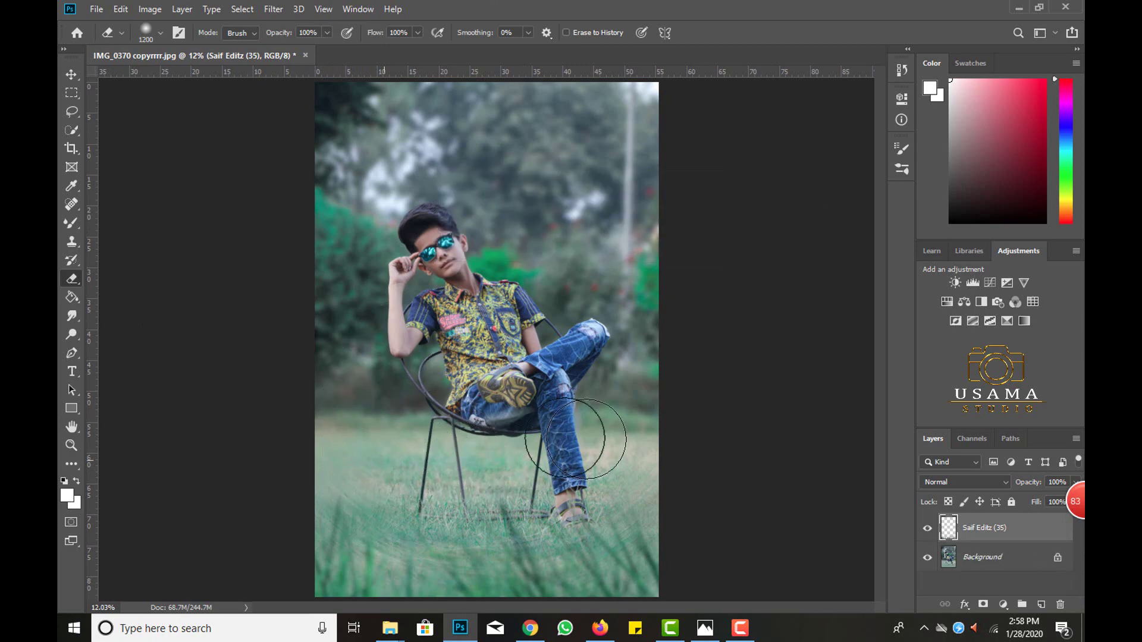
click(67, 427)
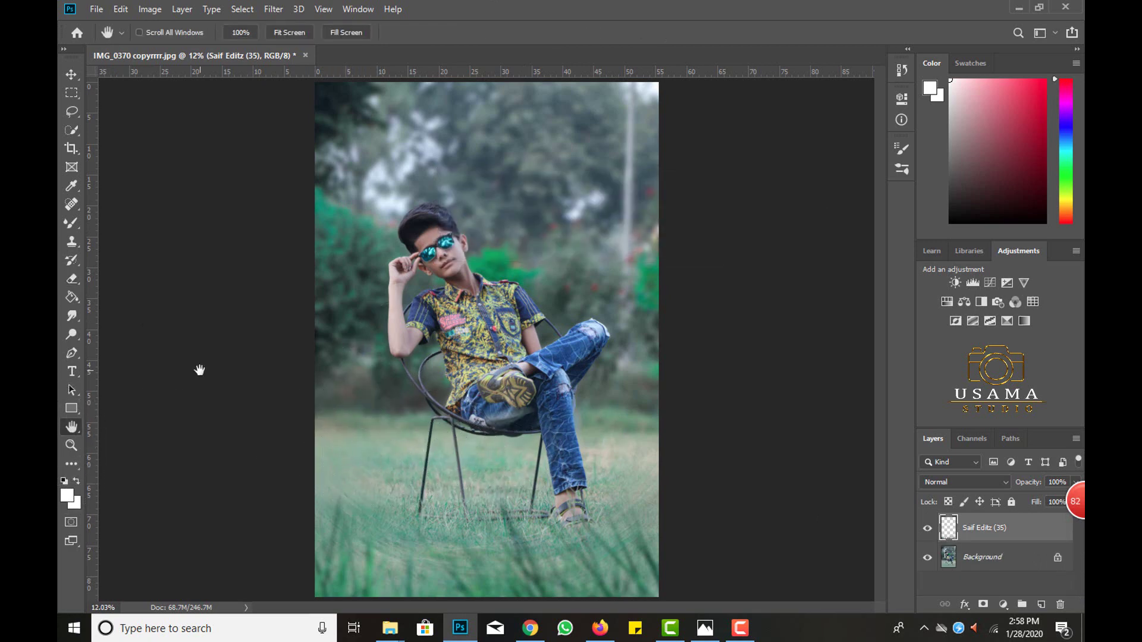
key(ctrl+e)
scroll(403, 439, down, 1)
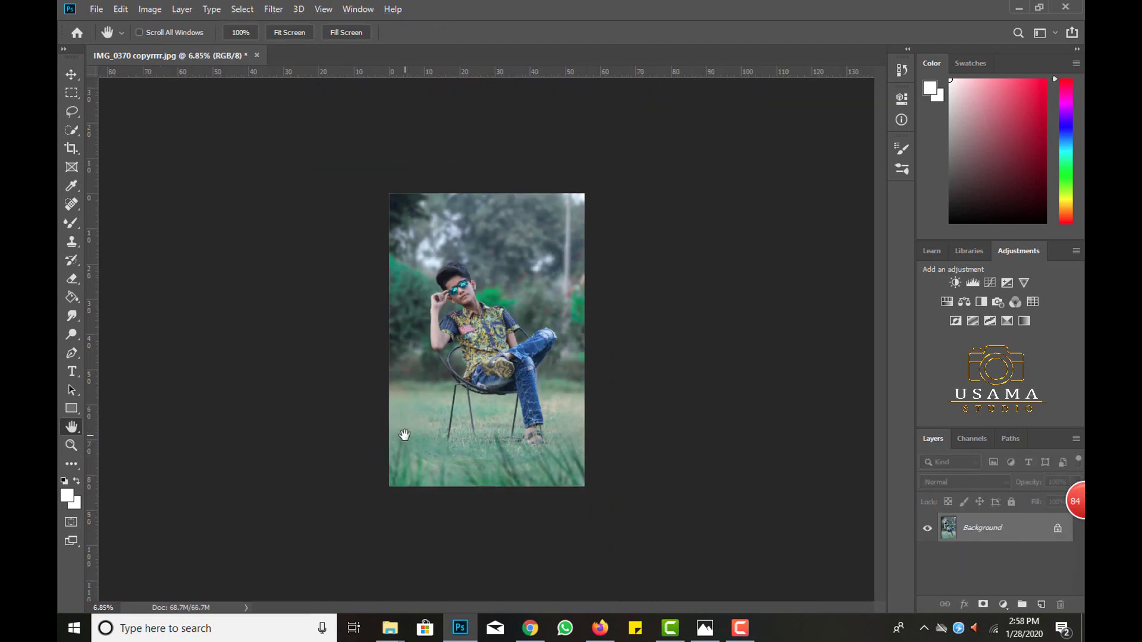
scroll(352, 401, up, 1)
scroll(481, 400, down, 2)
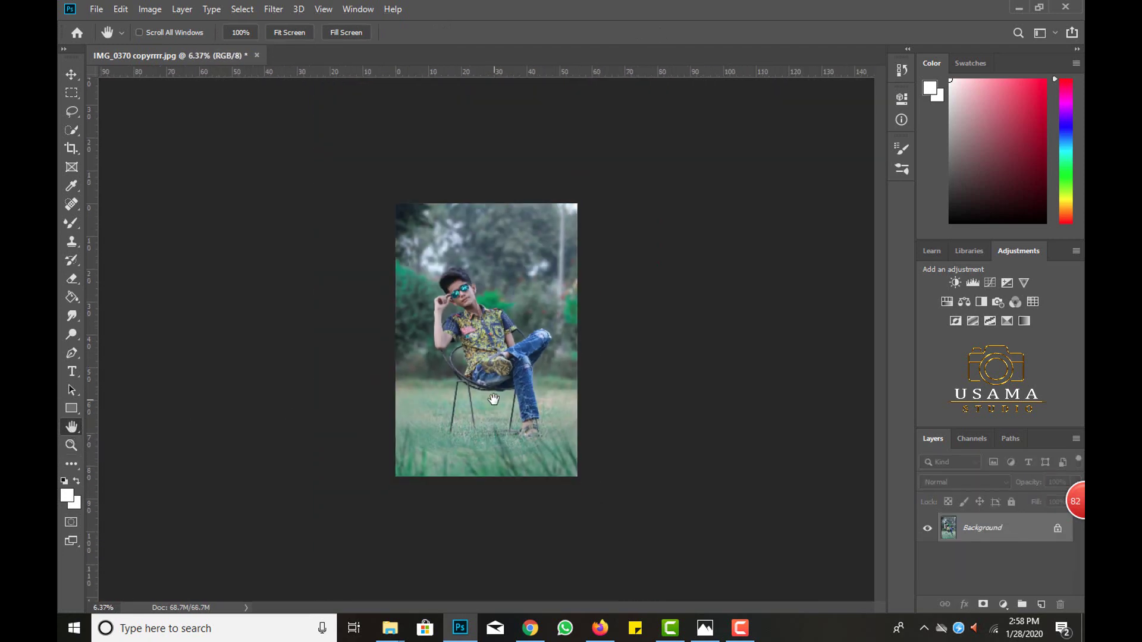
scroll(372, 400, up, 1)
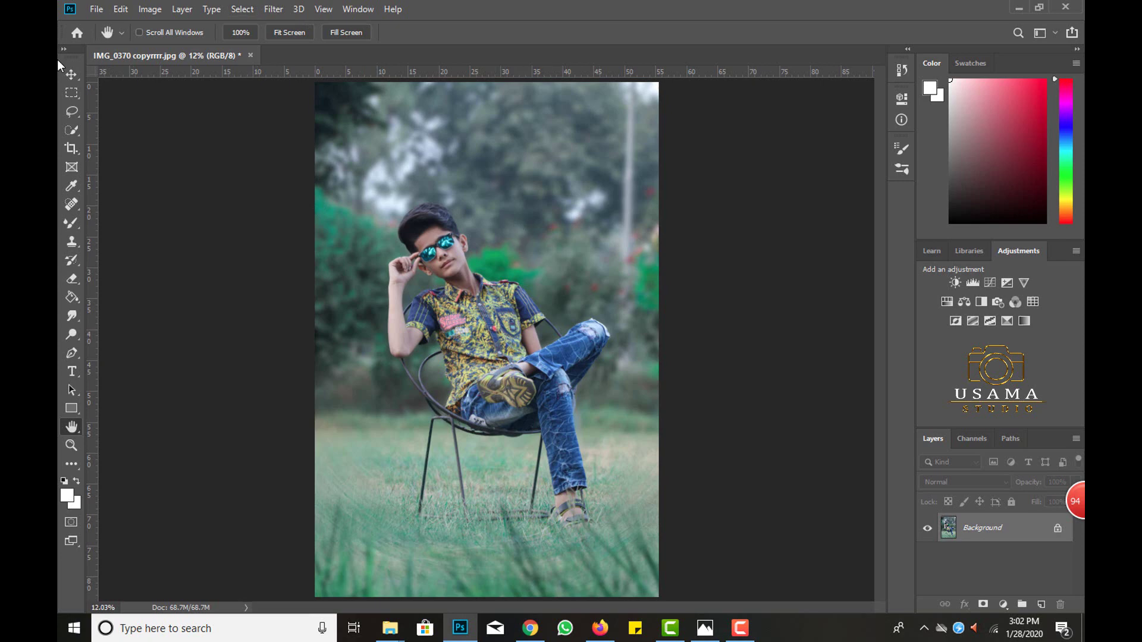
Step: Add a Selective Color layer and set Greens to Cyan +100, Magenta −37, Yellow −27
click(1008, 320)
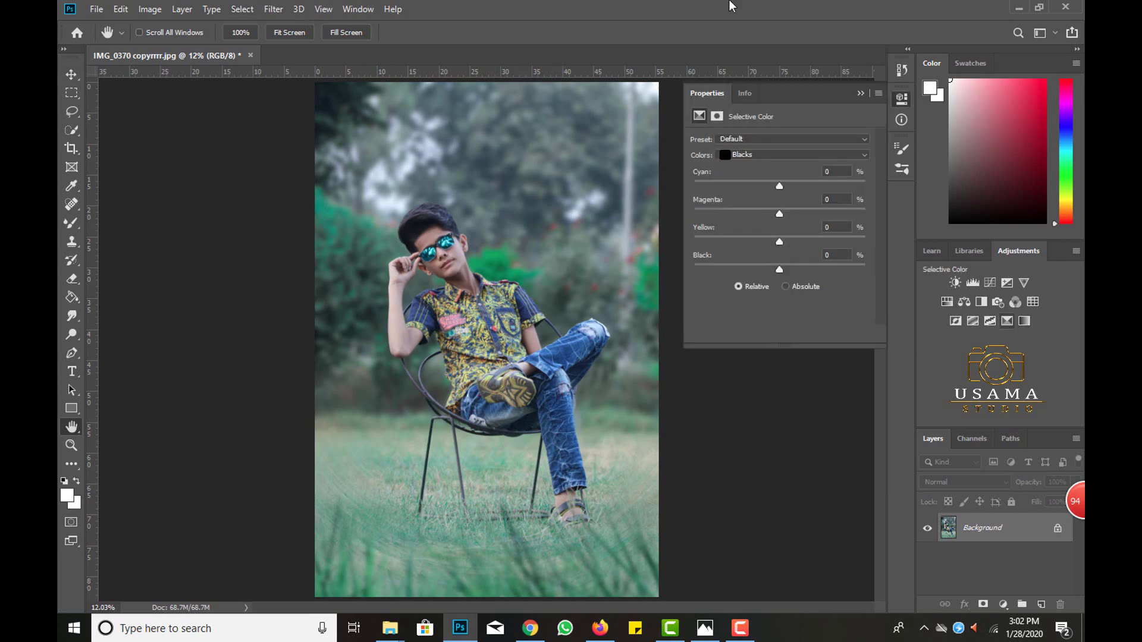
click(783, 159)
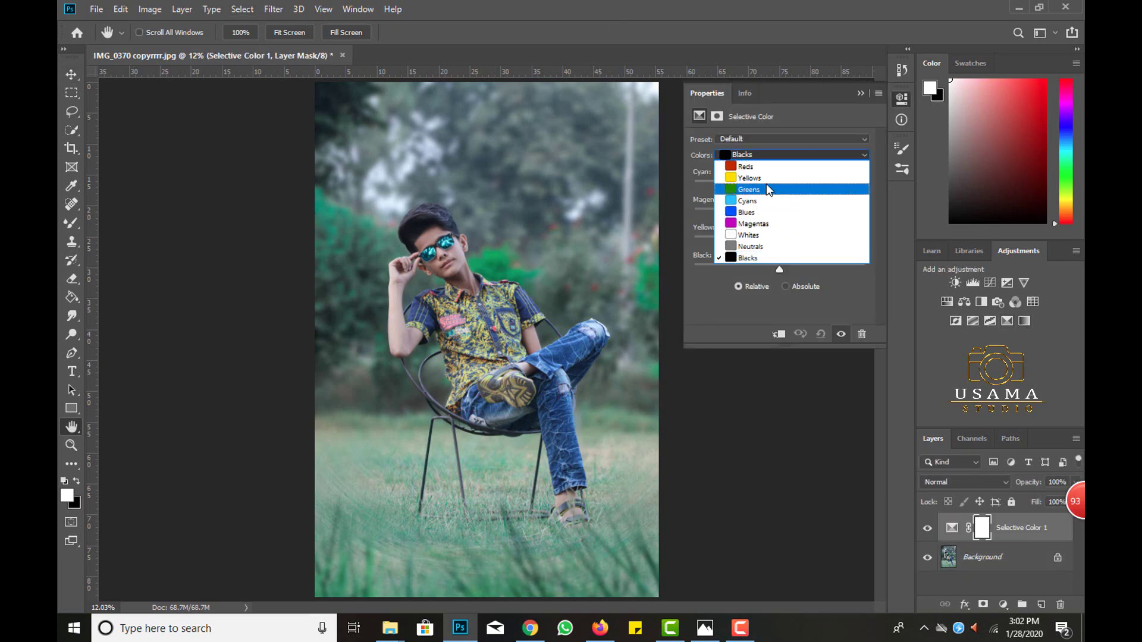
click(766, 188)
mouse_move(795, 184)
mouse_down()
mouse_move(807, 173)
mouse_move(922, 177)
mouse_up()
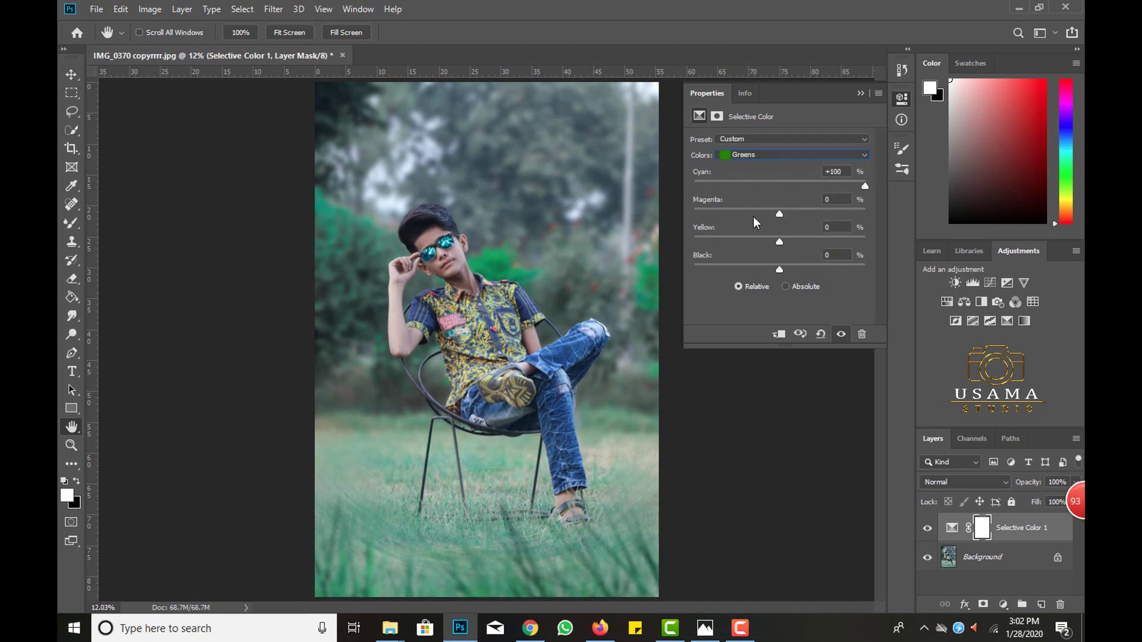
mouse_move(739, 207)
mouse_down()
mouse_move(763, 226)
mouse_move(748, 213)
mouse_move(825, 241)
mouse_move(693, 241)
mouse_up()
Step: Nudge Neutrals Yellow to −2 and Blacks to Cyan +3, Yellow −3
click(769, 157)
click(748, 250)
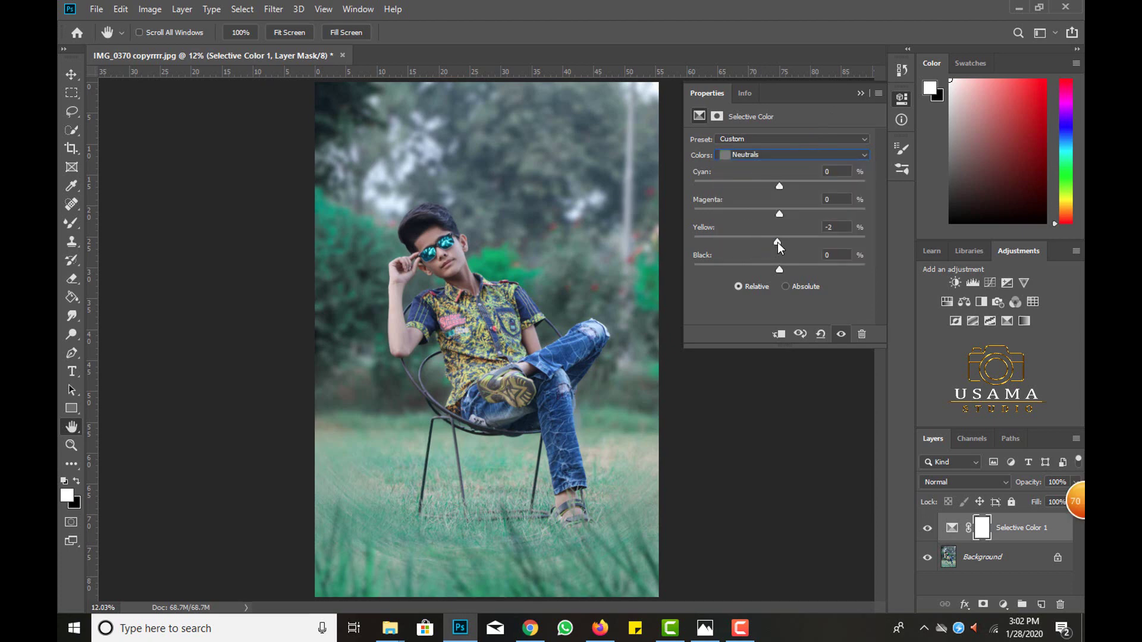
drag(778, 243, 776, 242)
click(783, 156)
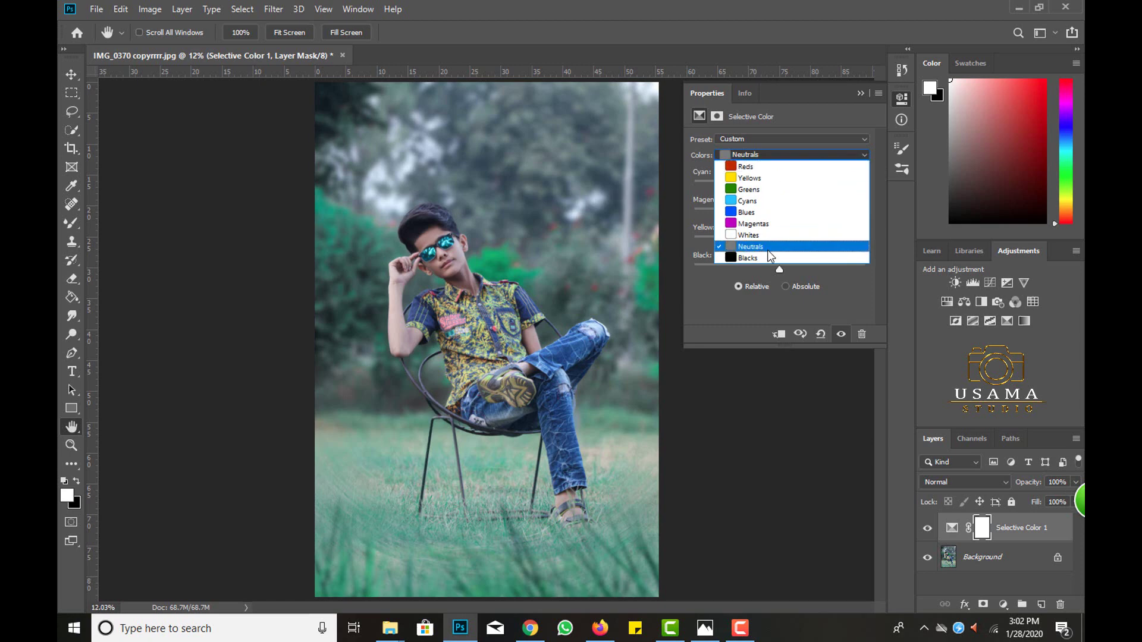
click(767, 253)
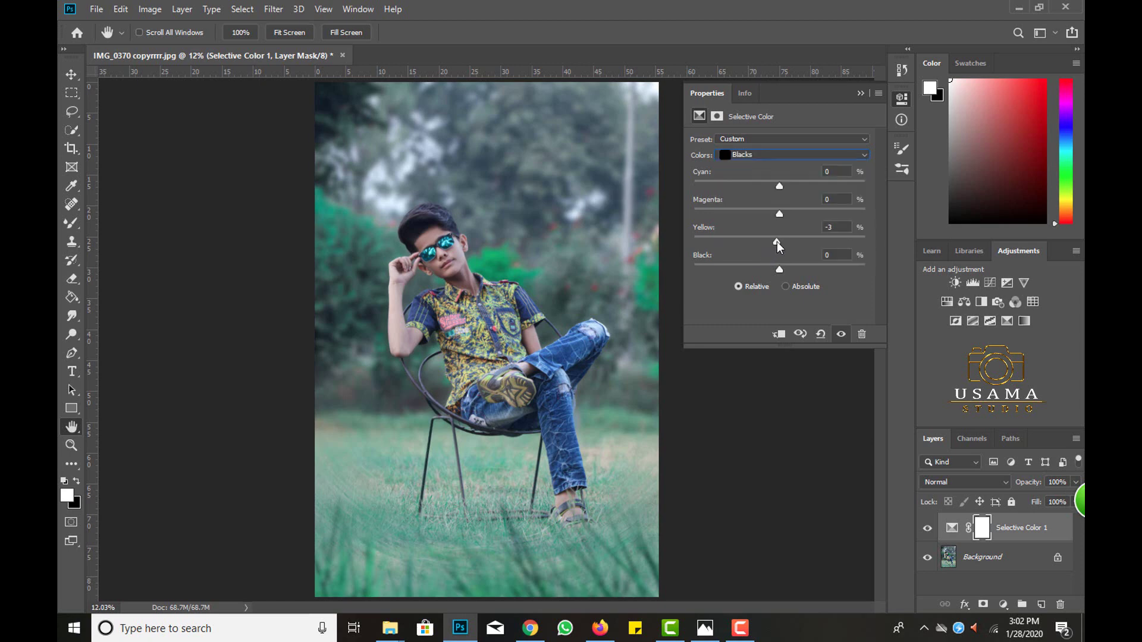
click(775, 158)
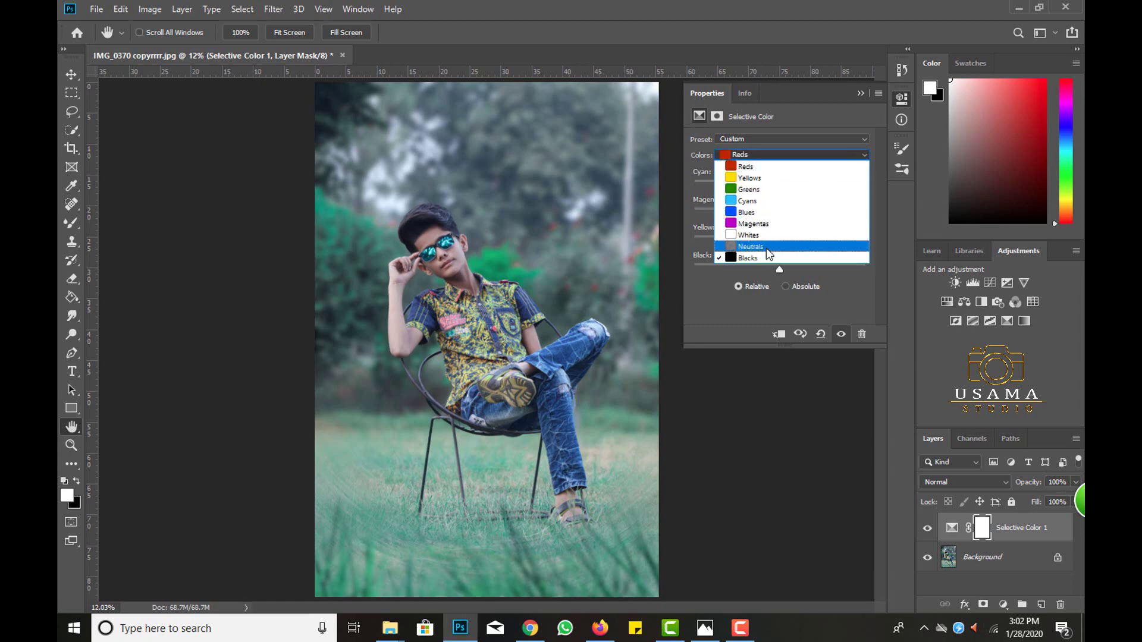
click(765, 255)
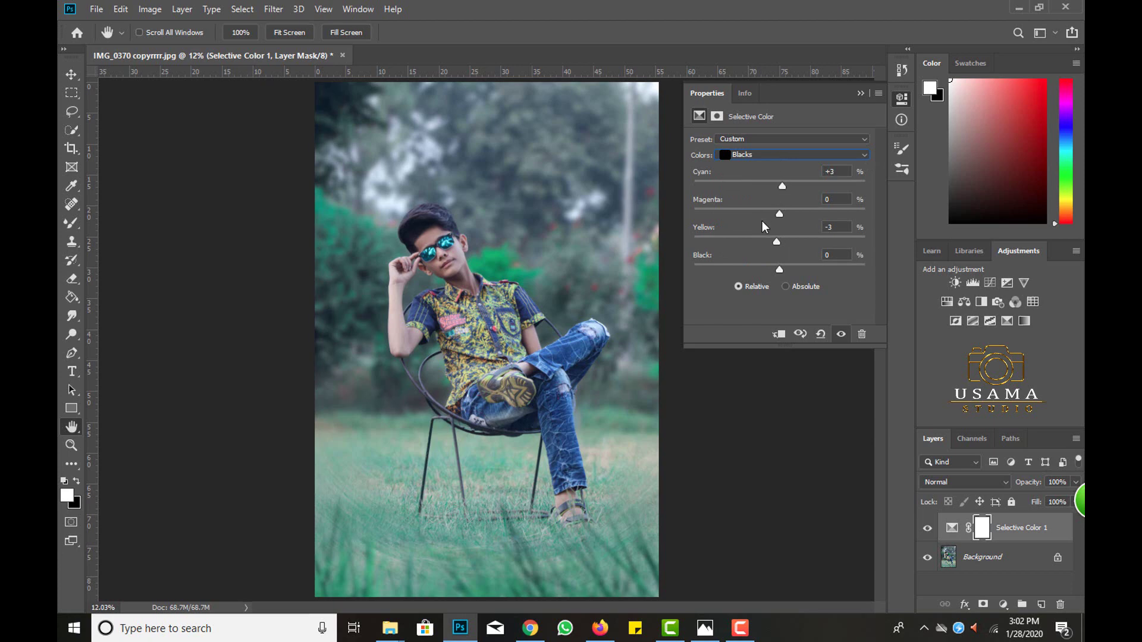
click(771, 156)
click(776, 246)
Step: Collapse the adjustment properties panel and fit the image to the screen
click(860, 94)
scroll(178, 351, down, 3)
double_click(74, 419)
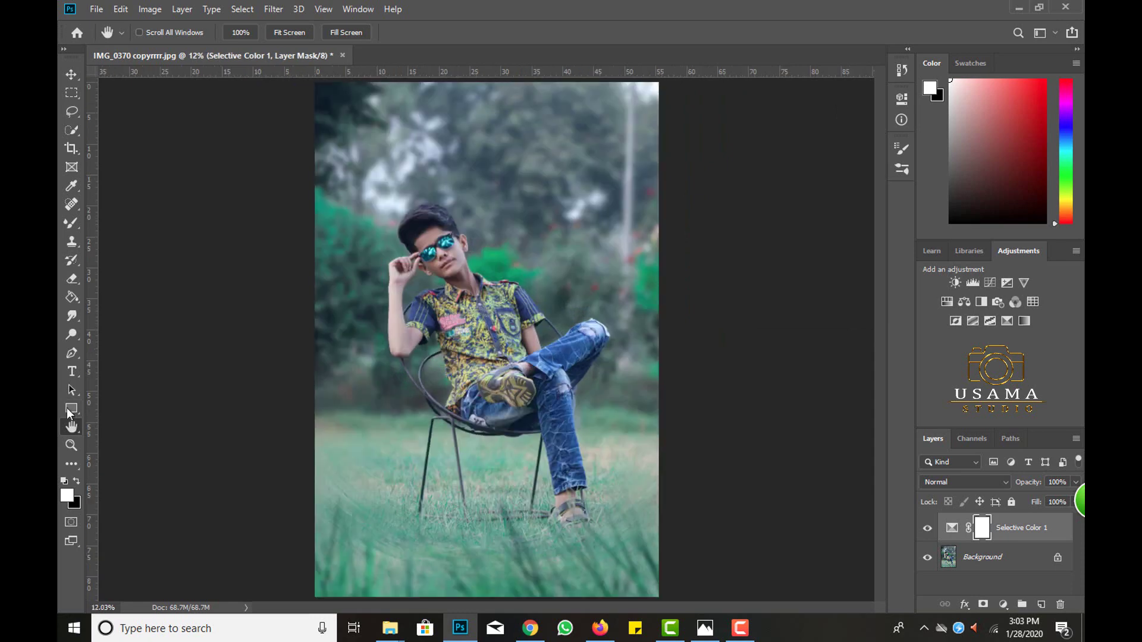
click(926, 533)
Step: Merge the Selective Color layer into the Background and open Camera Raw with Vibrance +12, Blacks +6, Contrast +3, Clarity +2
key(ctrl+e)
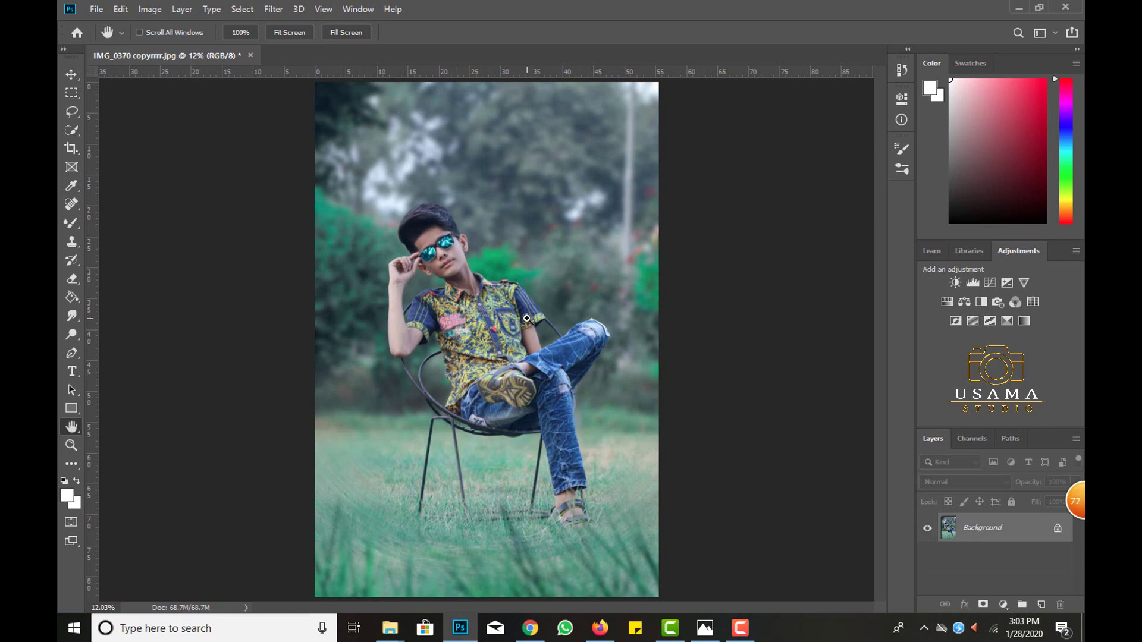
key(ctrl+shift+a)
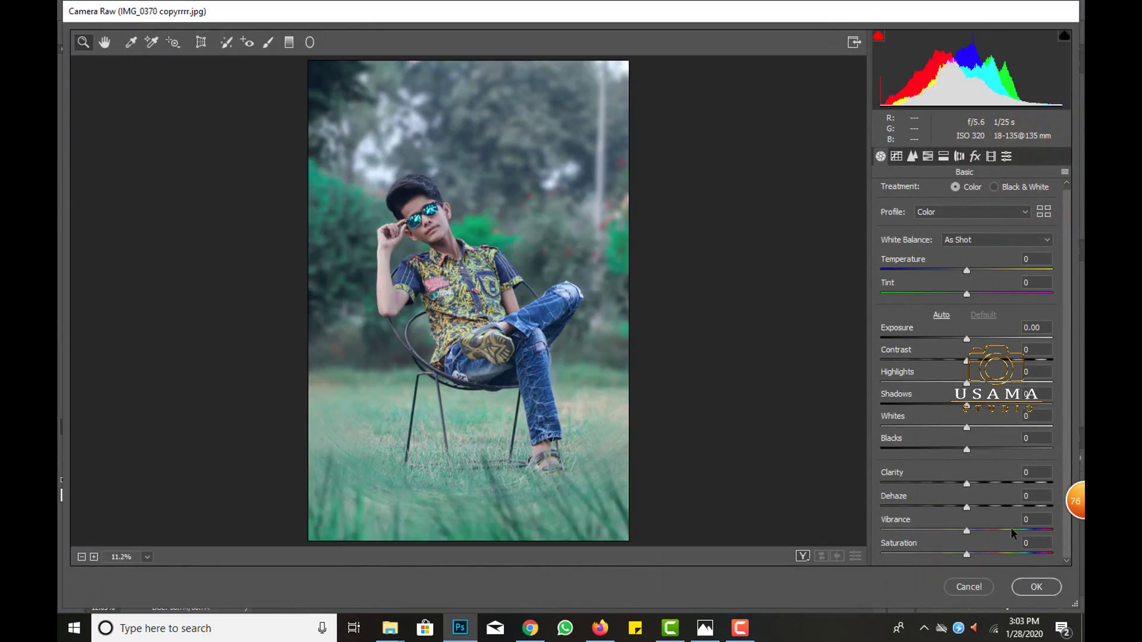
drag(1012, 534, 984, 527)
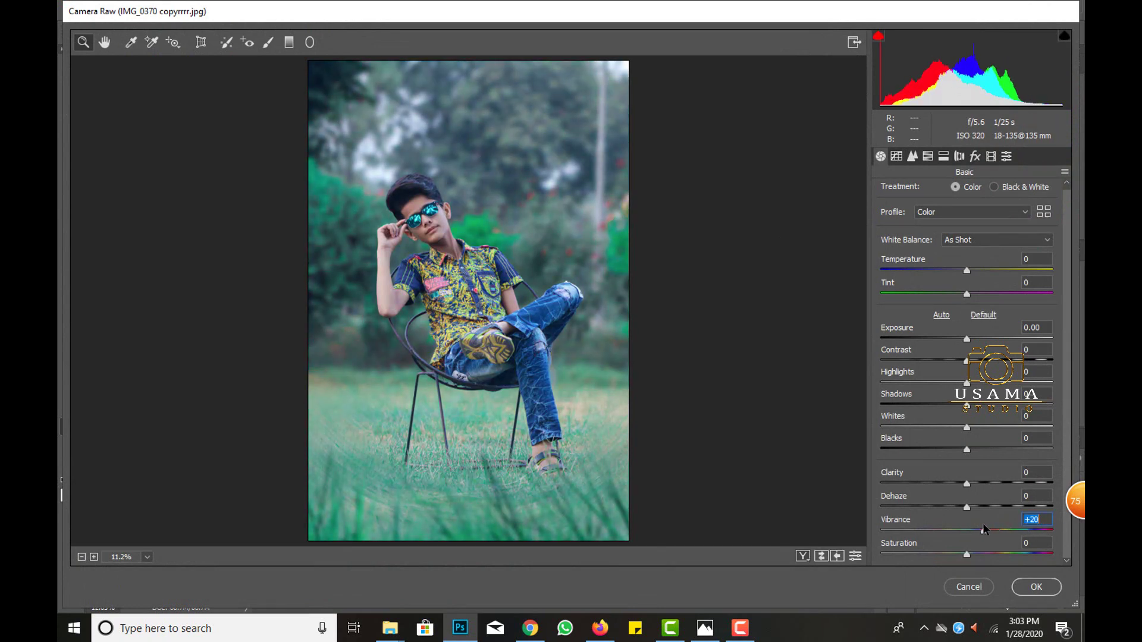
drag(981, 528, 977, 528)
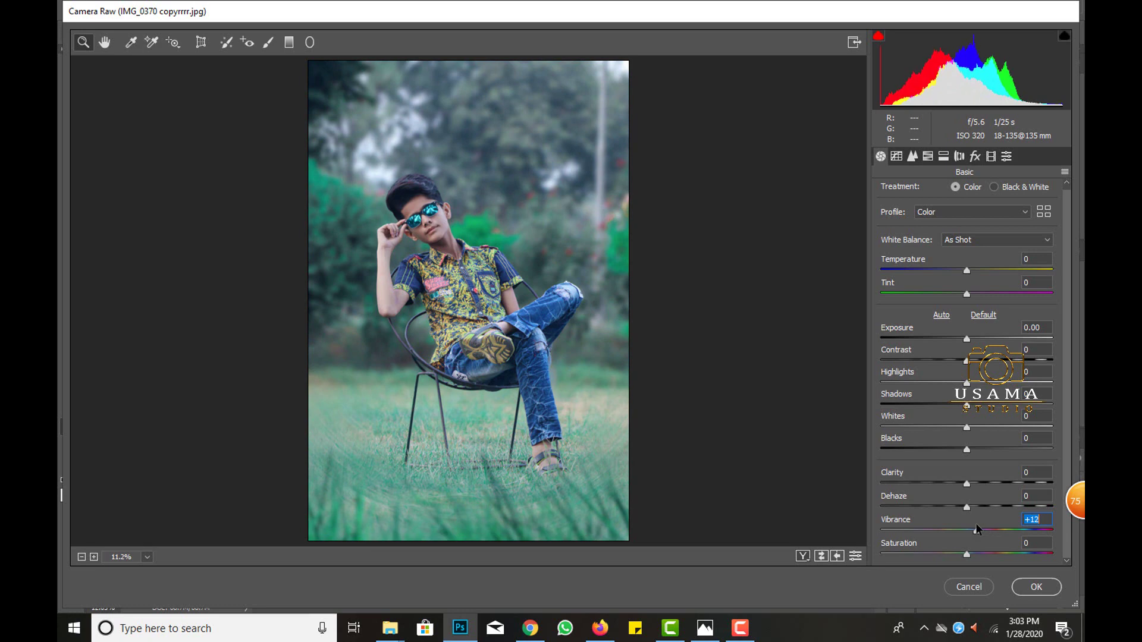
drag(990, 408, 985, 407)
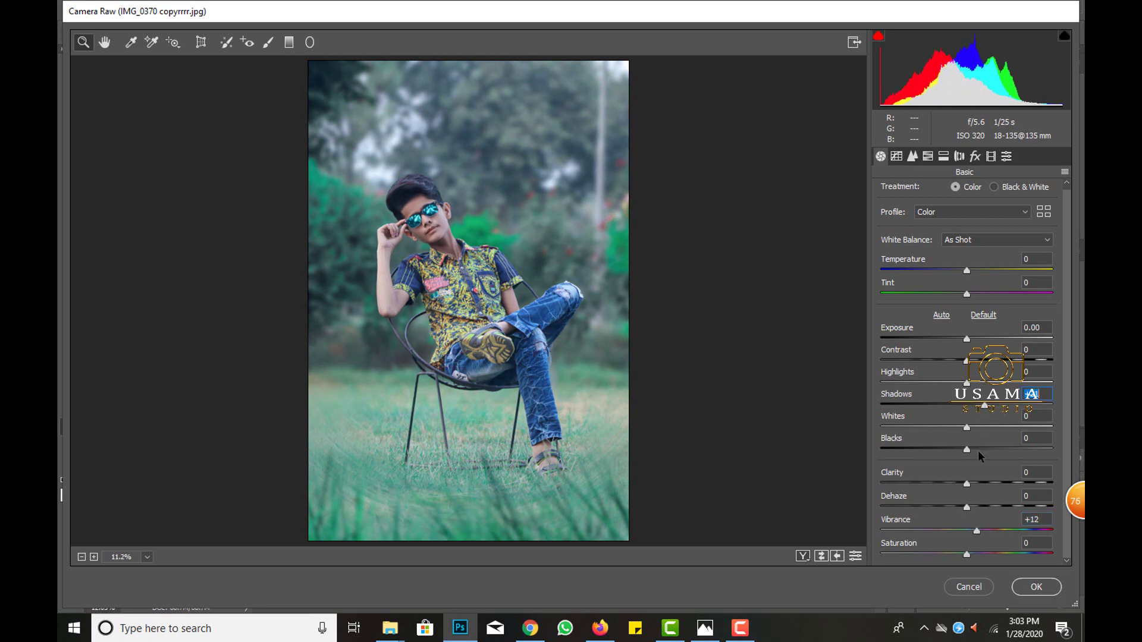
drag(966, 360, 970, 361)
drag(969, 483, 971, 482)
Step: Set Camera Raw Whites to −4 and show the HSL Saturation settings
drag(967, 429, 941, 425)
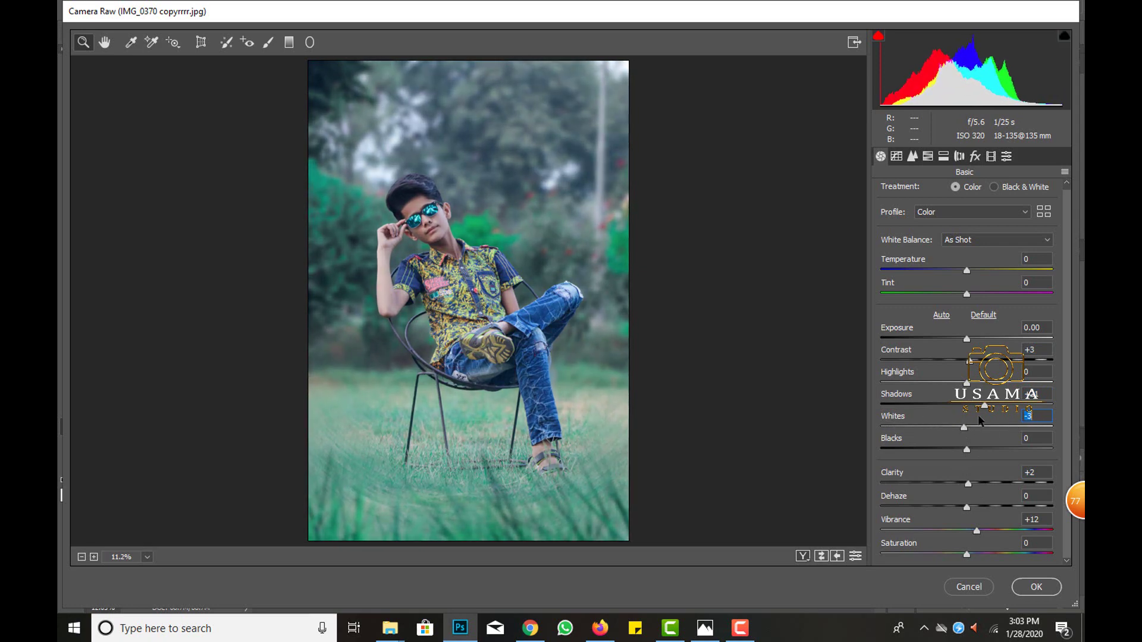
mouse_move(942, 423)
mouse_down()
mouse_move(967, 422)
mouse_move(970, 451)
mouse_up()
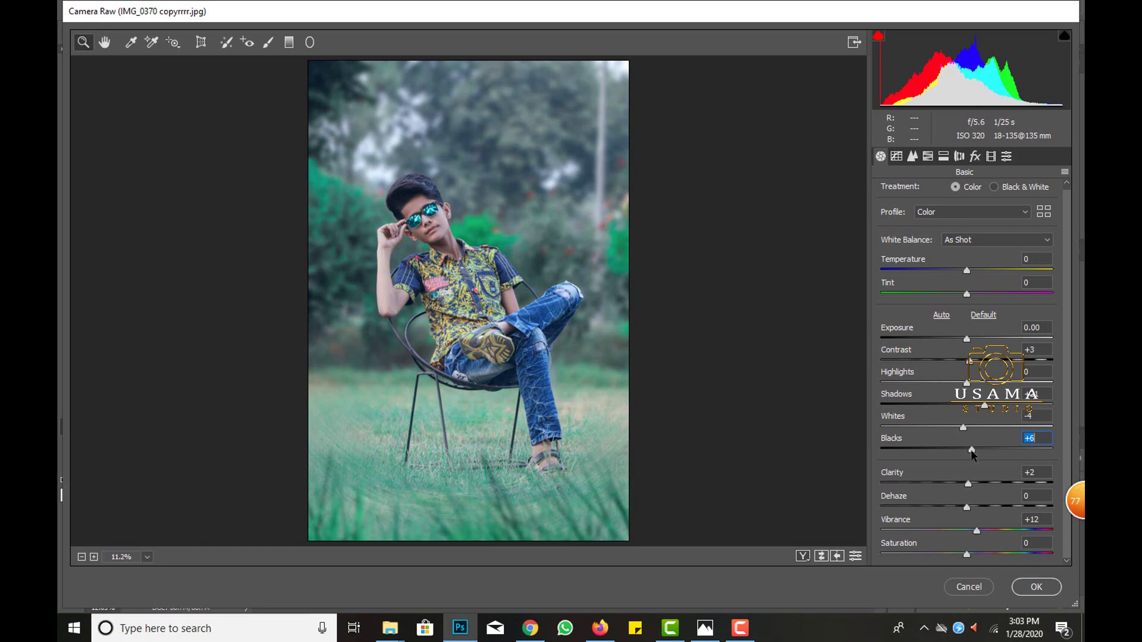
click(927, 156)
click(946, 195)
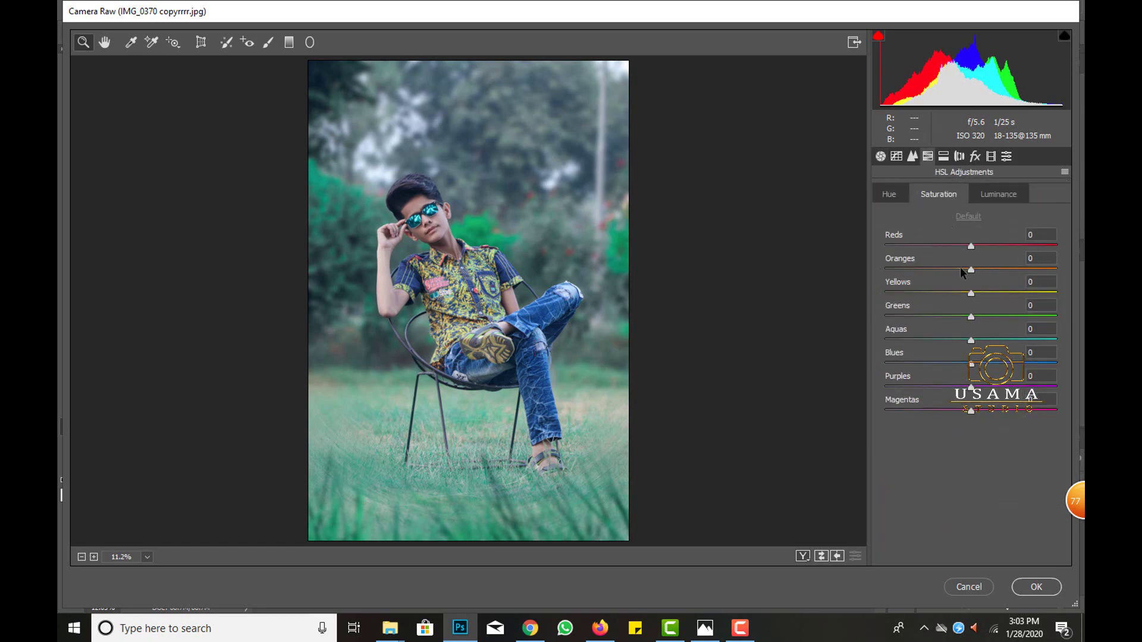
Step: Set Oranges saturation −9, luminance +12 and Greens hue +100, then apply Camera Raw
drag(960, 267, 971, 245)
click(987, 197)
click(980, 268)
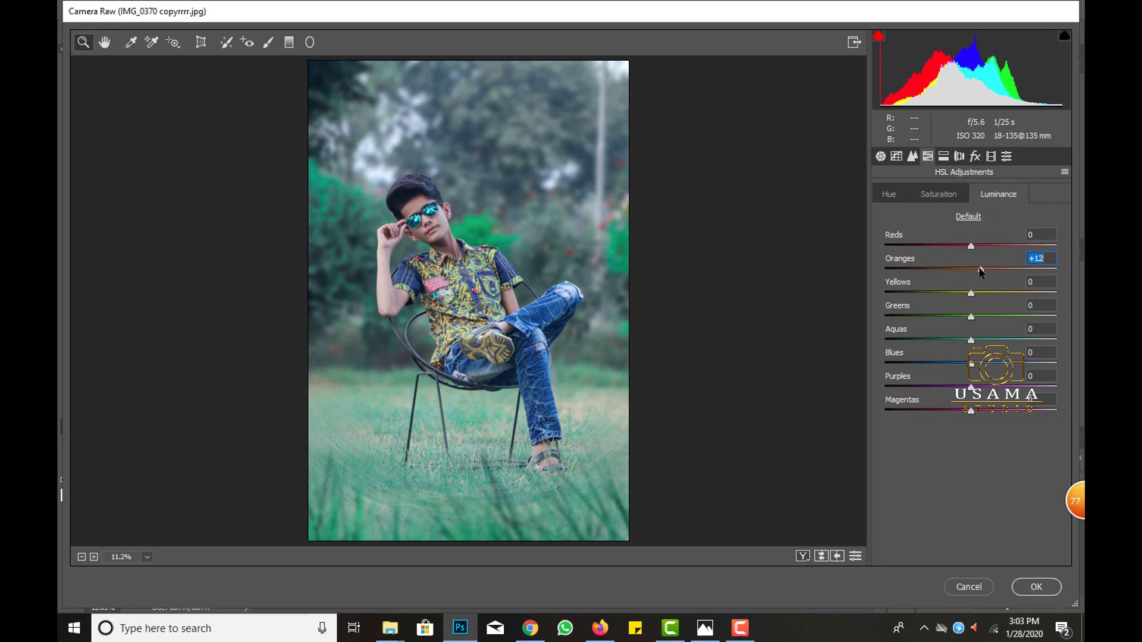
click(890, 193)
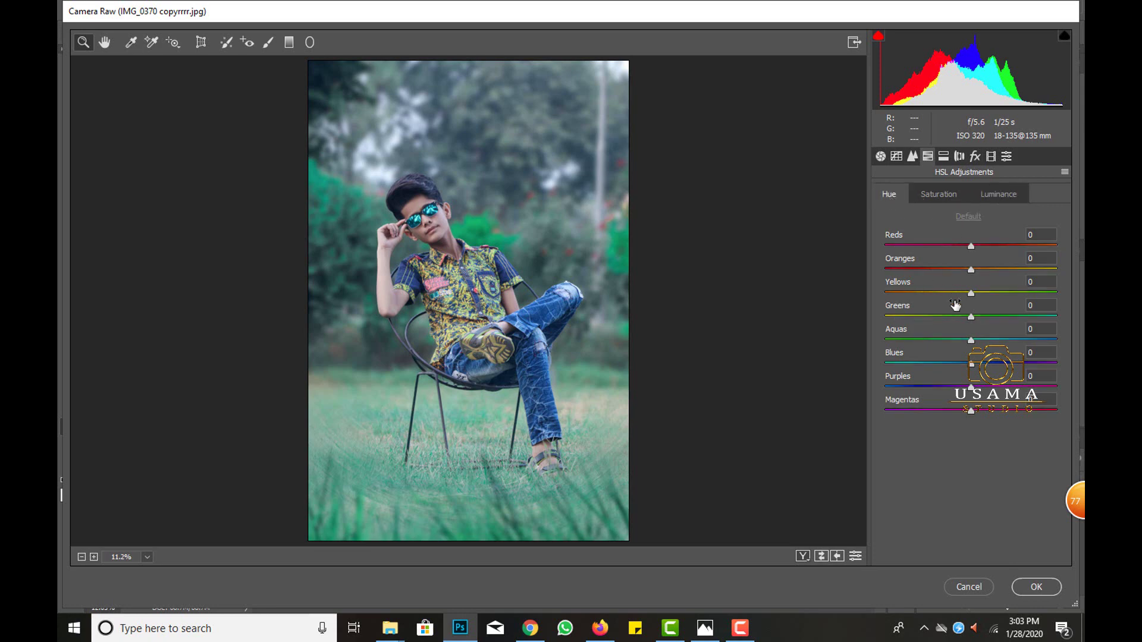
drag(971, 317, 1014, 310)
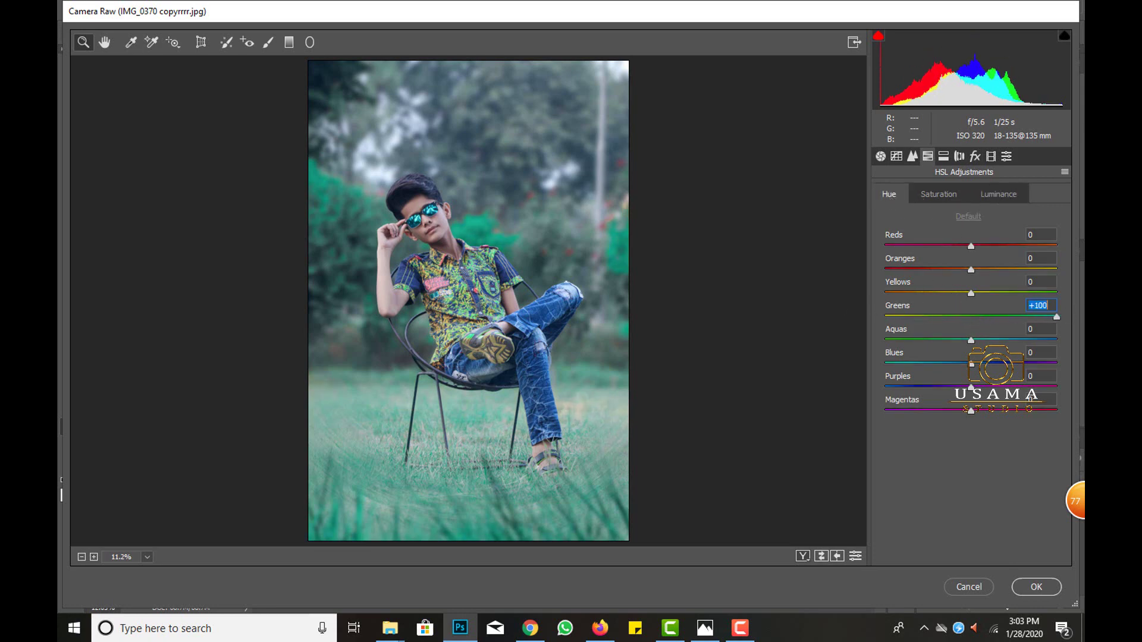
click(1032, 589)
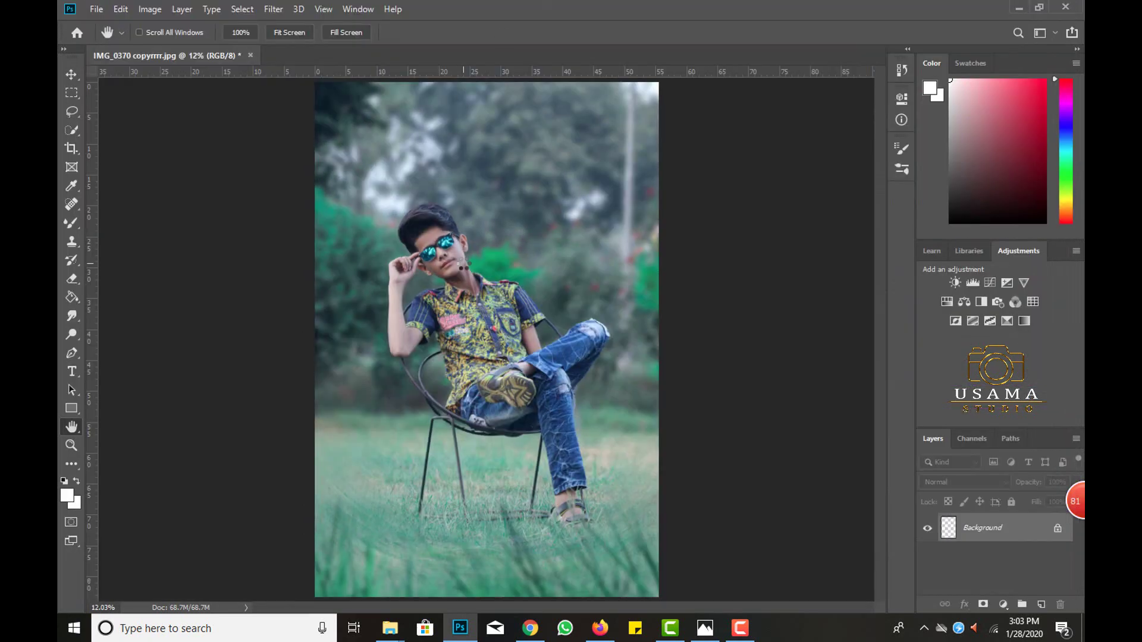
key(ctrl+0)
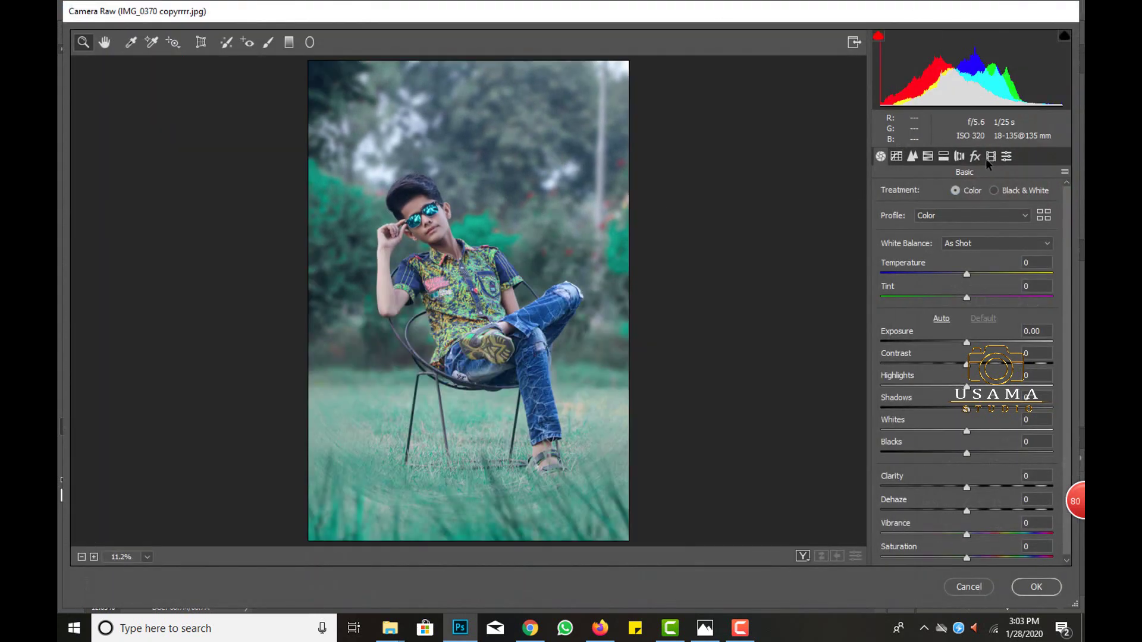
Step: In Camera Raw Calibration, set primary hues to Red −4, Green +8, Blue +8
click(990, 156)
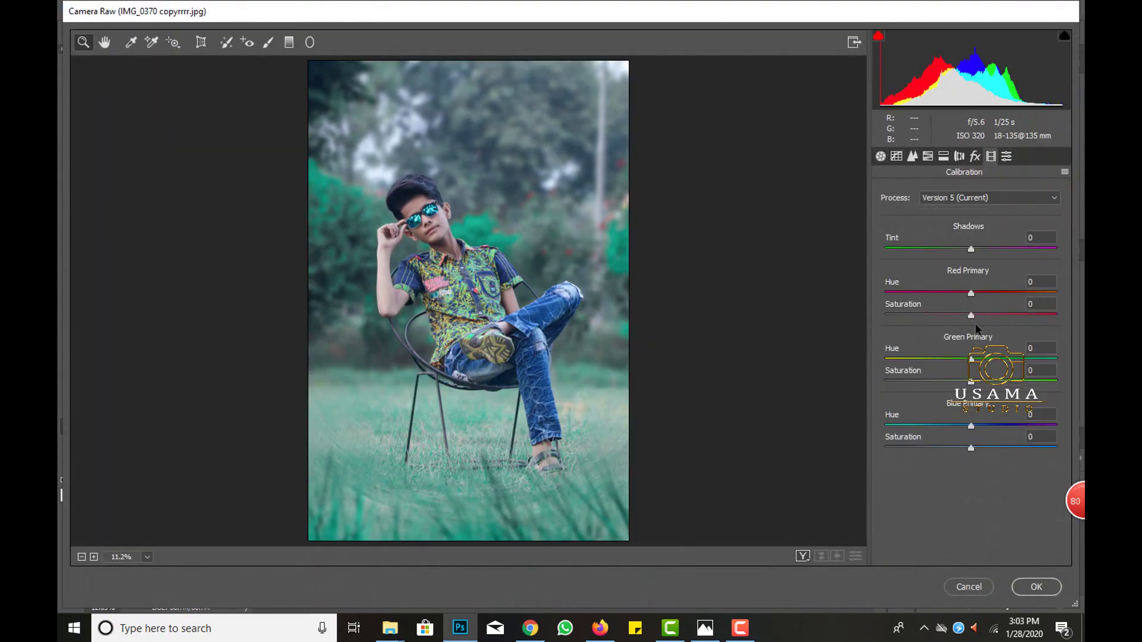
mouse_move(972, 426)
mouse_down()
mouse_move(946, 419)
mouse_move(978, 424)
mouse_up()
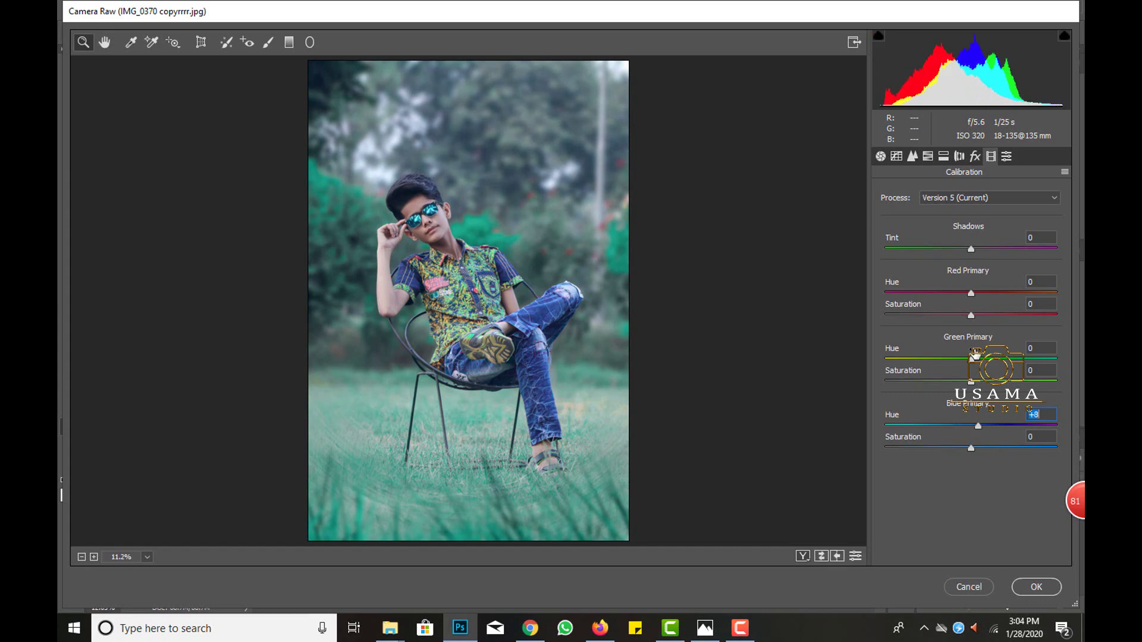
mouse_move(971, 359)
mouse_down()
mouse_move(923, 358)
mouse_move(982, 357)
mouse_up()
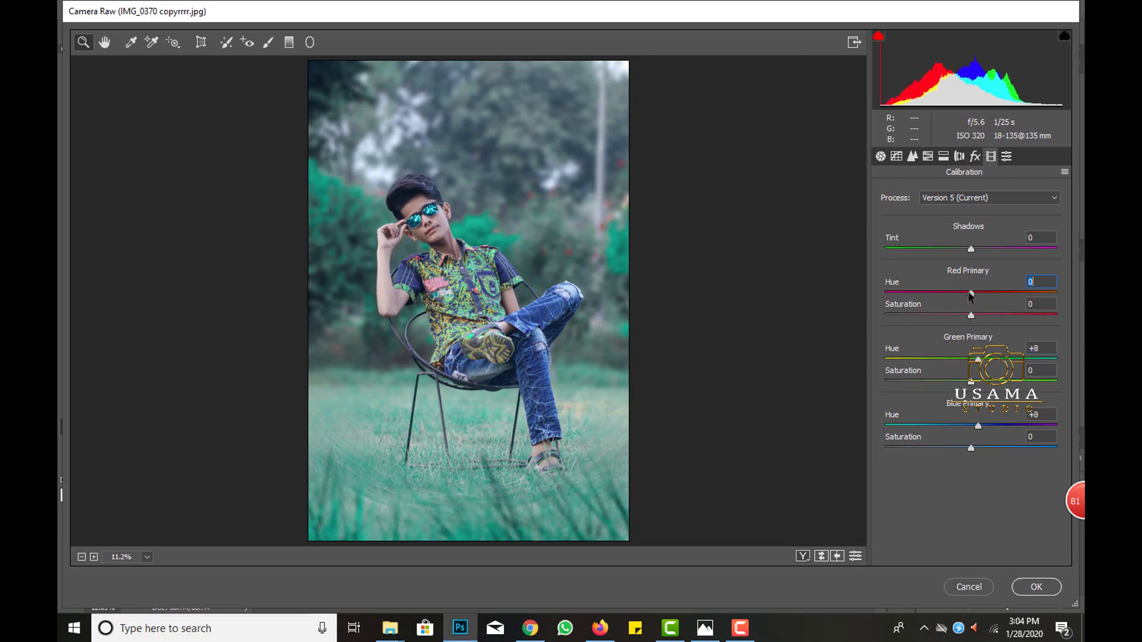
mouse_move(971, 293)
mouse_down()
mouse_move(951, 294)
mouse_move(989, 293)
mouse_move(946, 293)
mouse_move(1000, 292)
mouse_up()
drag(1000, 289, 967, 288)
Step: Apply the calibration grade to the photo and fit the whole image in the window
click(1018, 590)
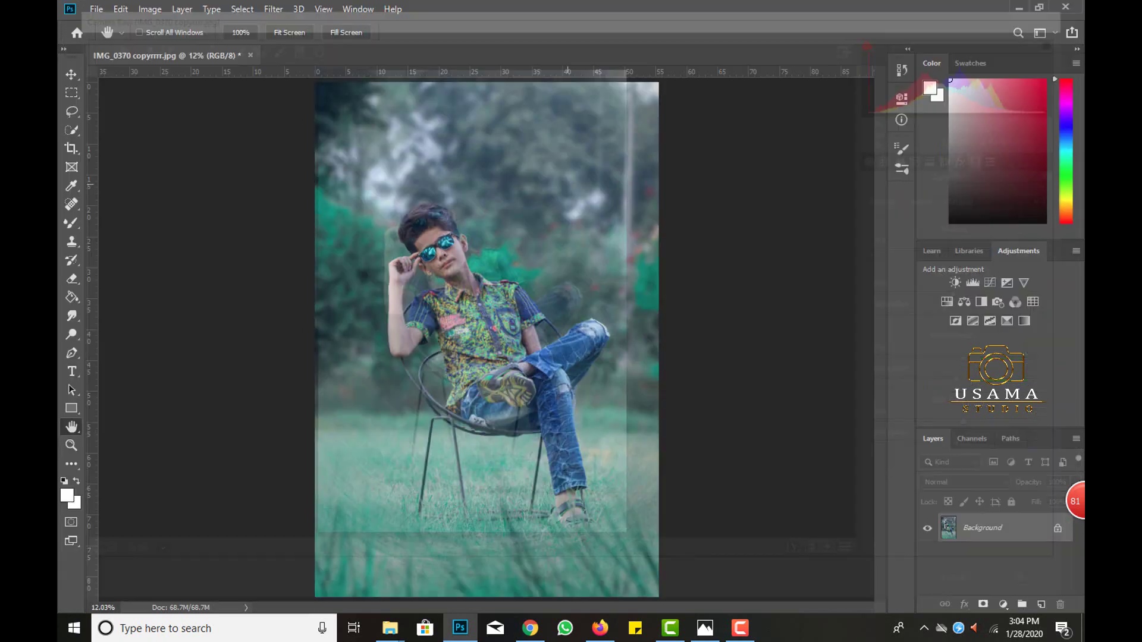
key(ctrl+plus)
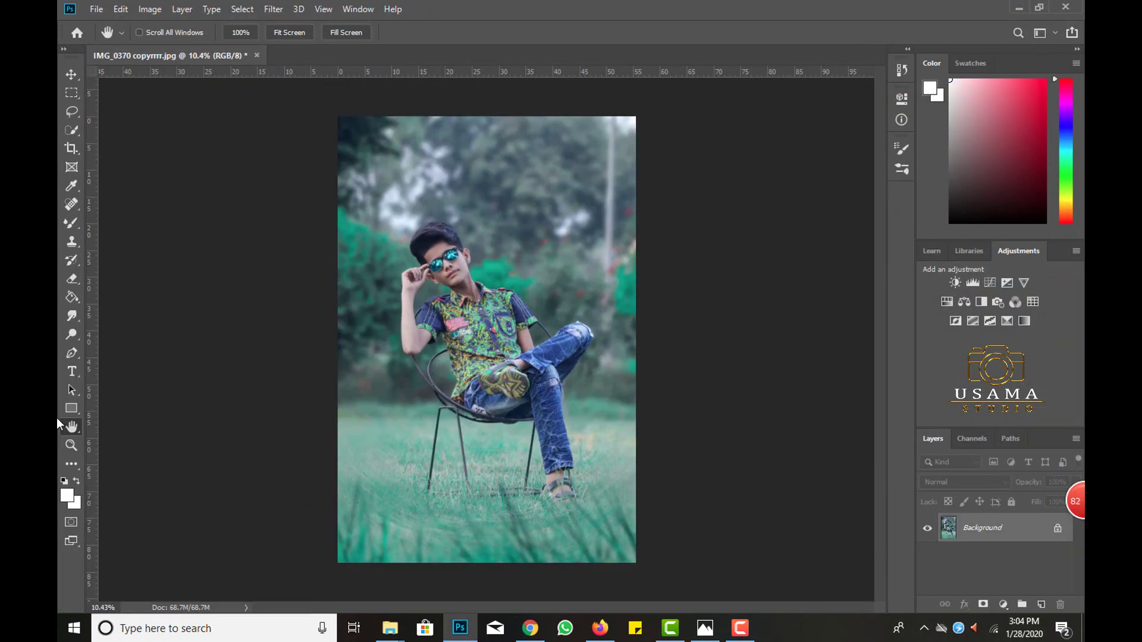
key(ctrl+plus)
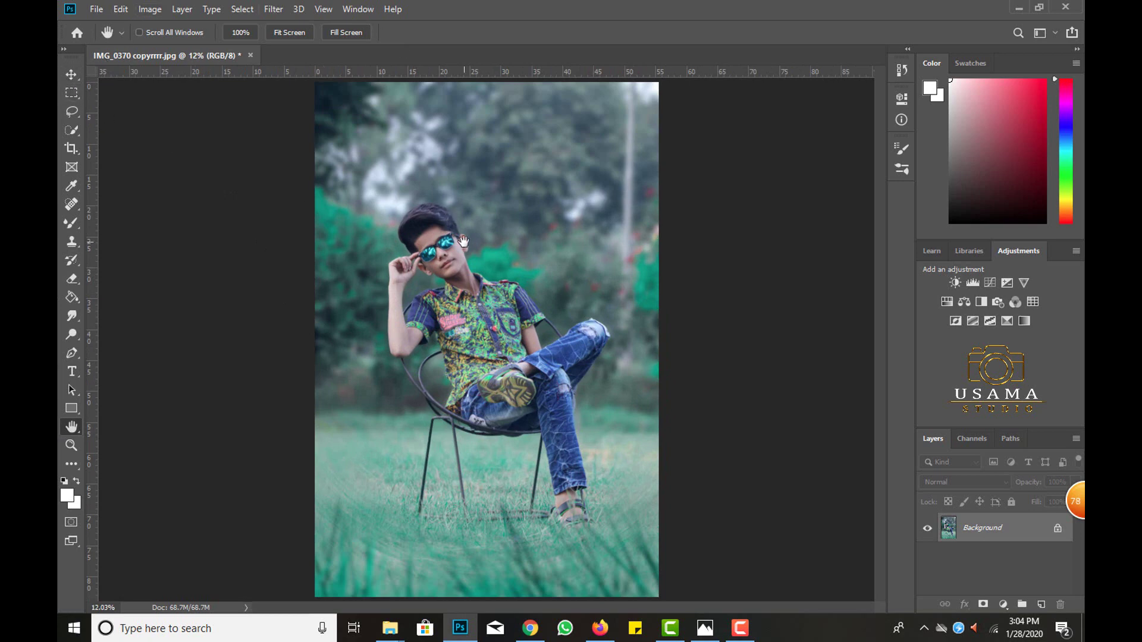
key(ctrl+minus)
key(ctrl+plus)
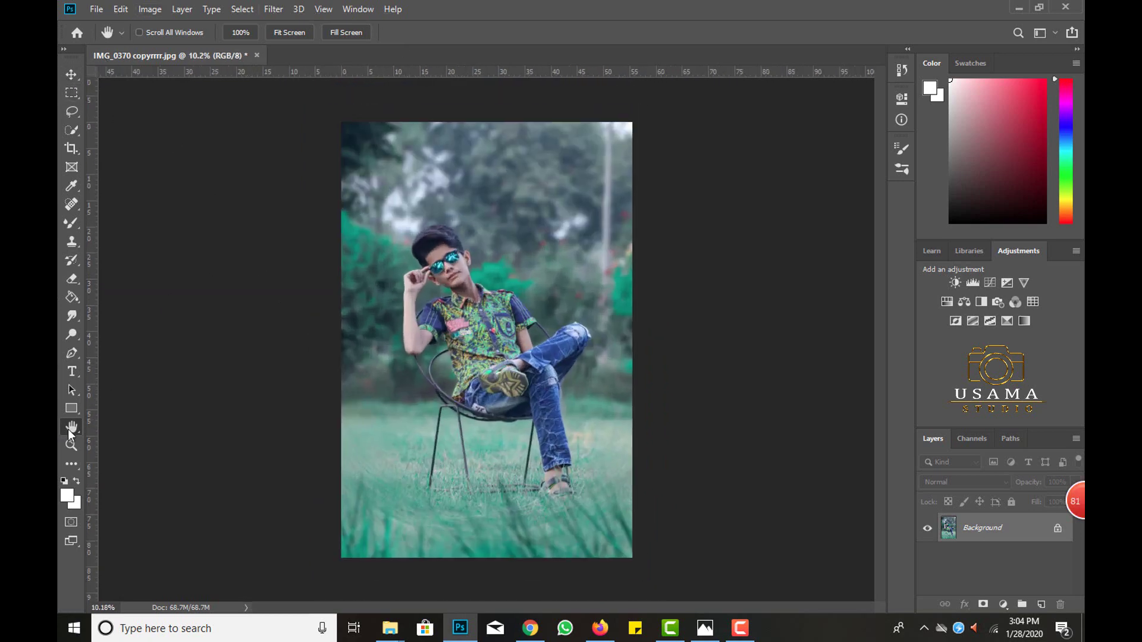
key(ctrl+0)
Step: On a new layer, paint a white glow with a 2200-px Brush at 100% opacity
click(1041, 604)
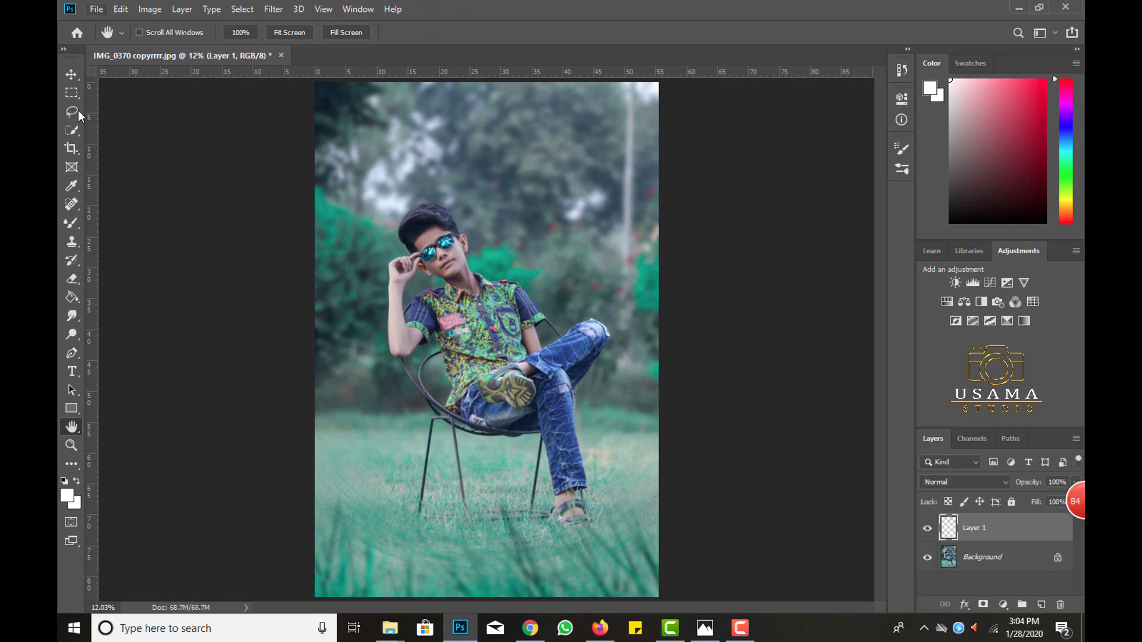
right_click(73, 223)
click(136, 224)
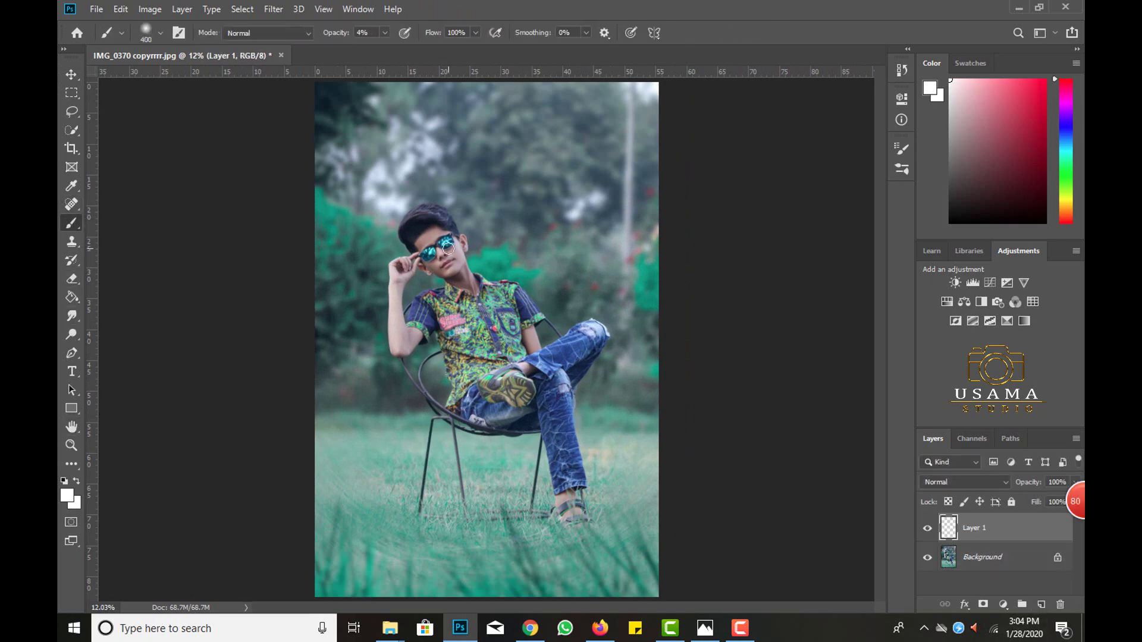
key(bracketright)
key(bracketright)
key(bracketright)
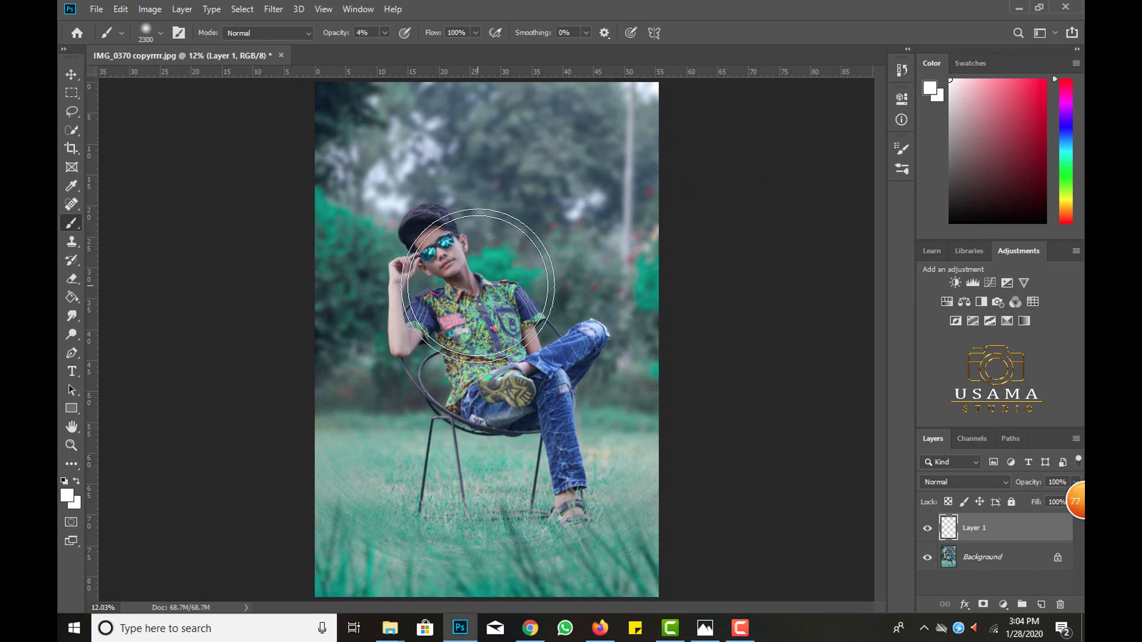
key(0)
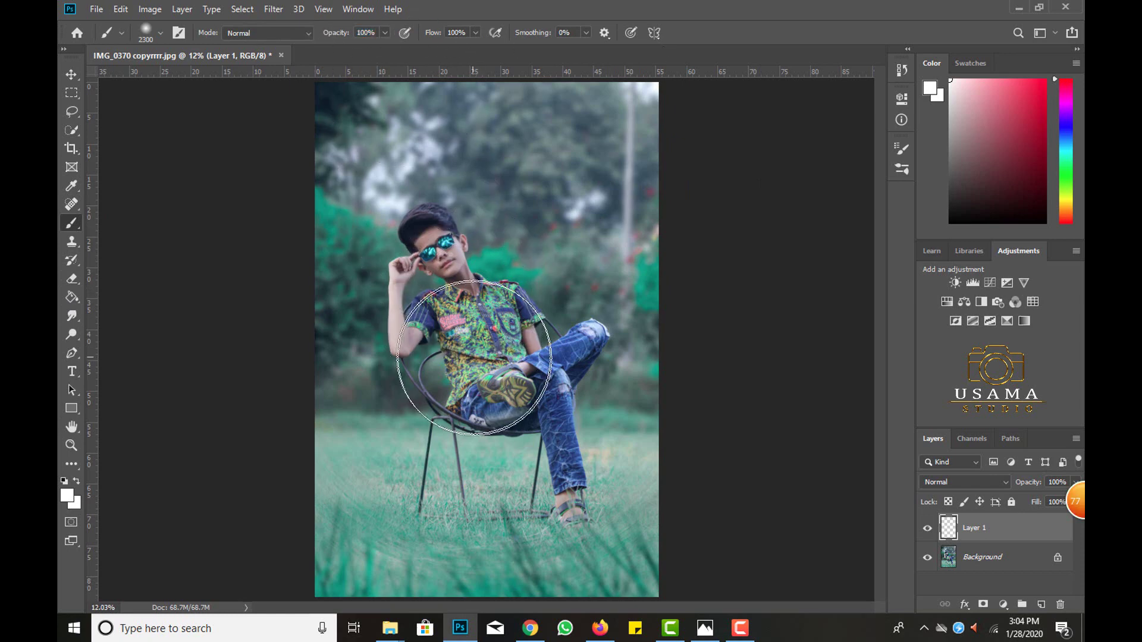
click(461, 292)
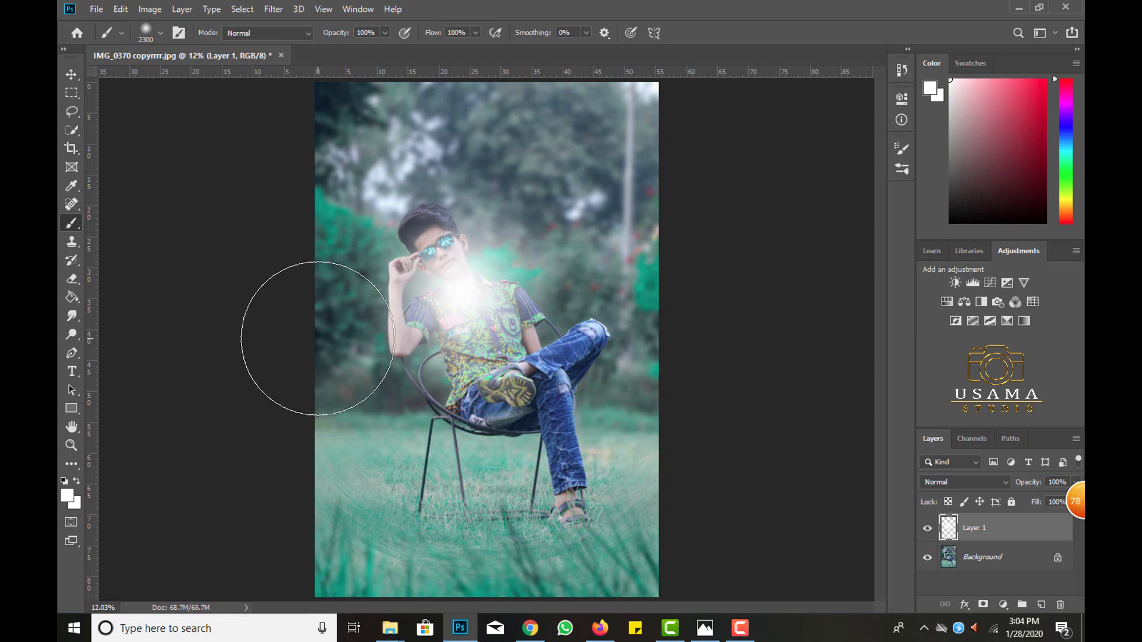
Step: Move the white glow to the upper right and scale it to about 155%
key(ctrl+t)
drag(504, 276, 557, 252)
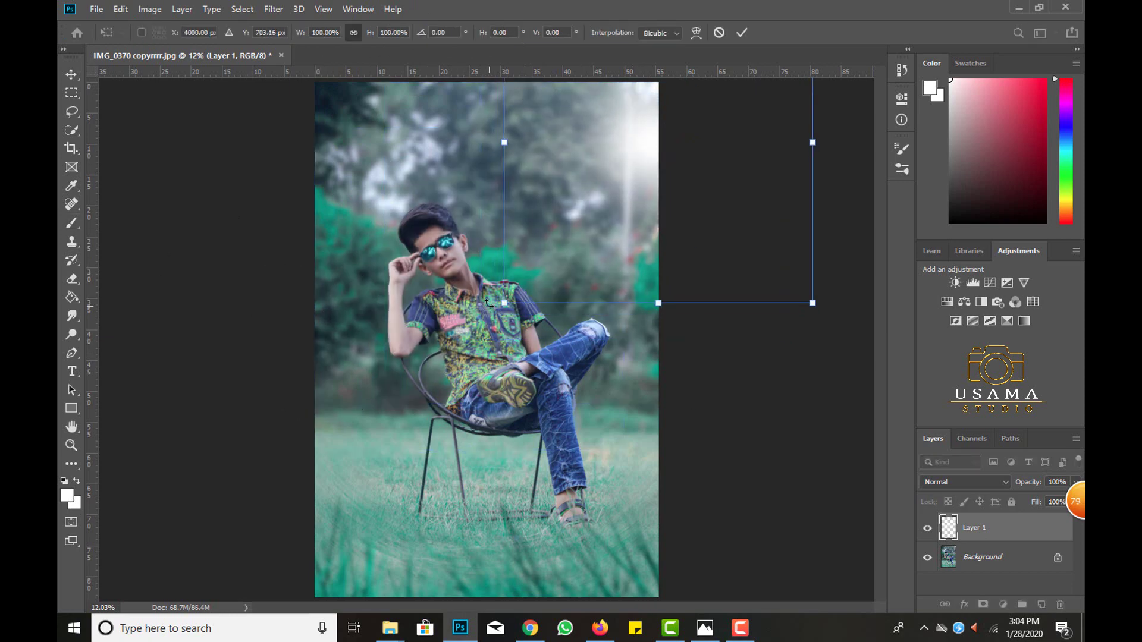
drag(487, 312, 422, 341)
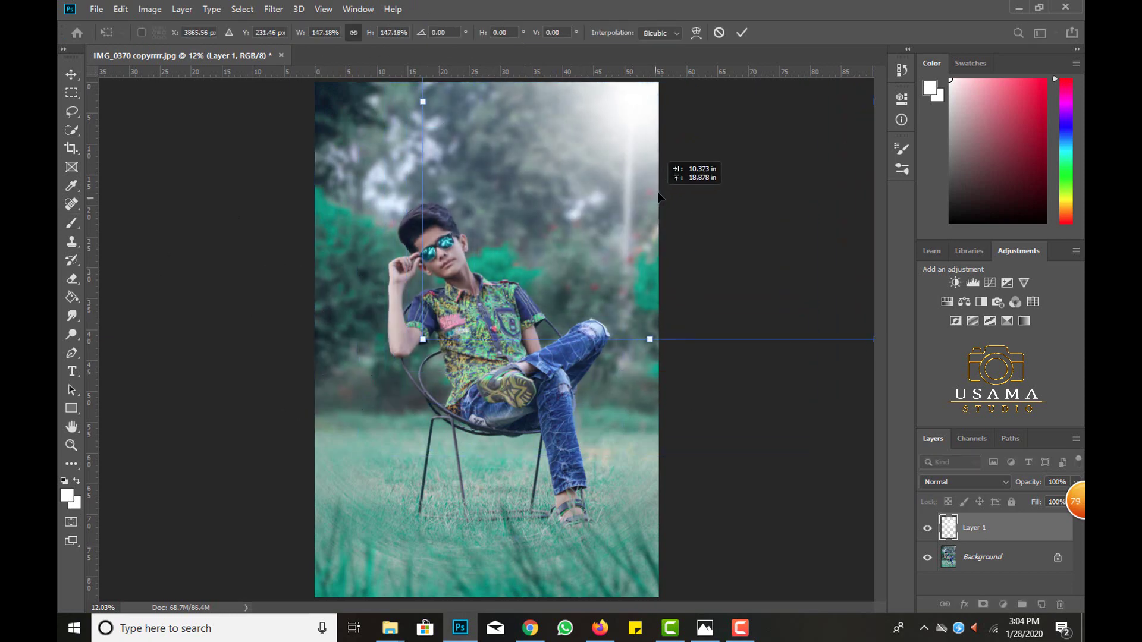
drag(424, 335, 558, 252)
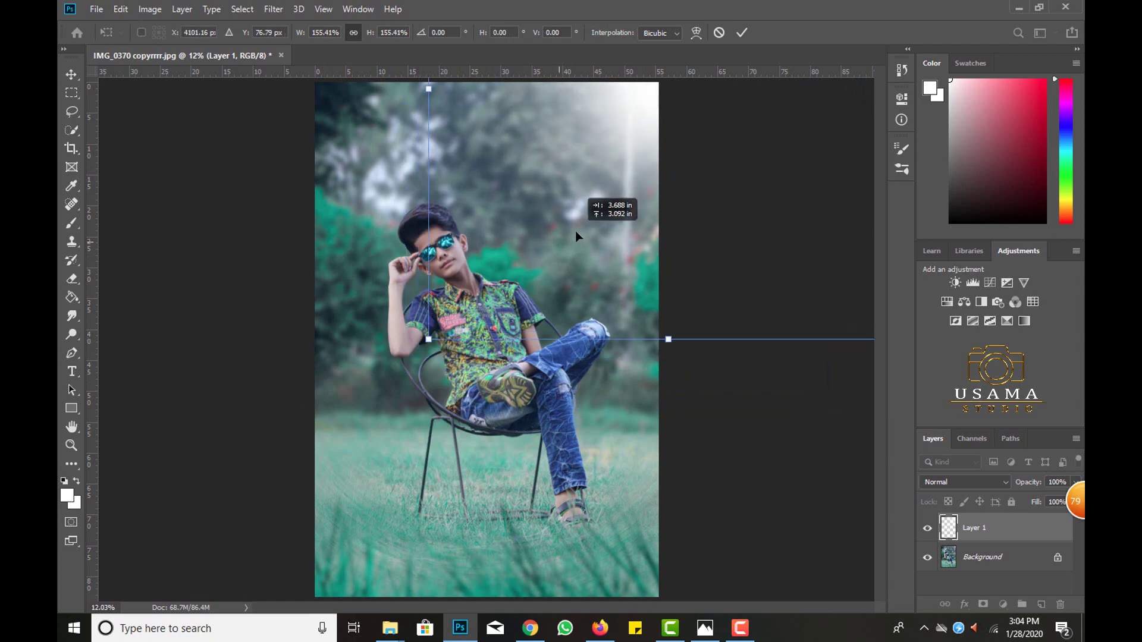
key(b)
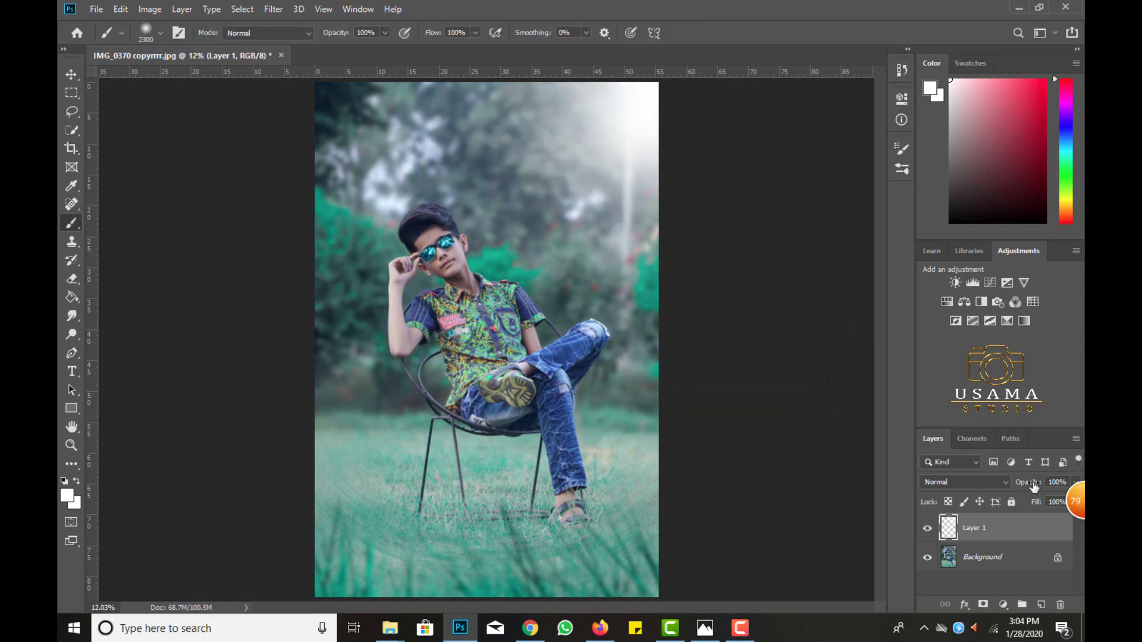
Step: Lower the glow layer to 45% opacity and merge it into the Background
drag(1027, 483, 991, 487)
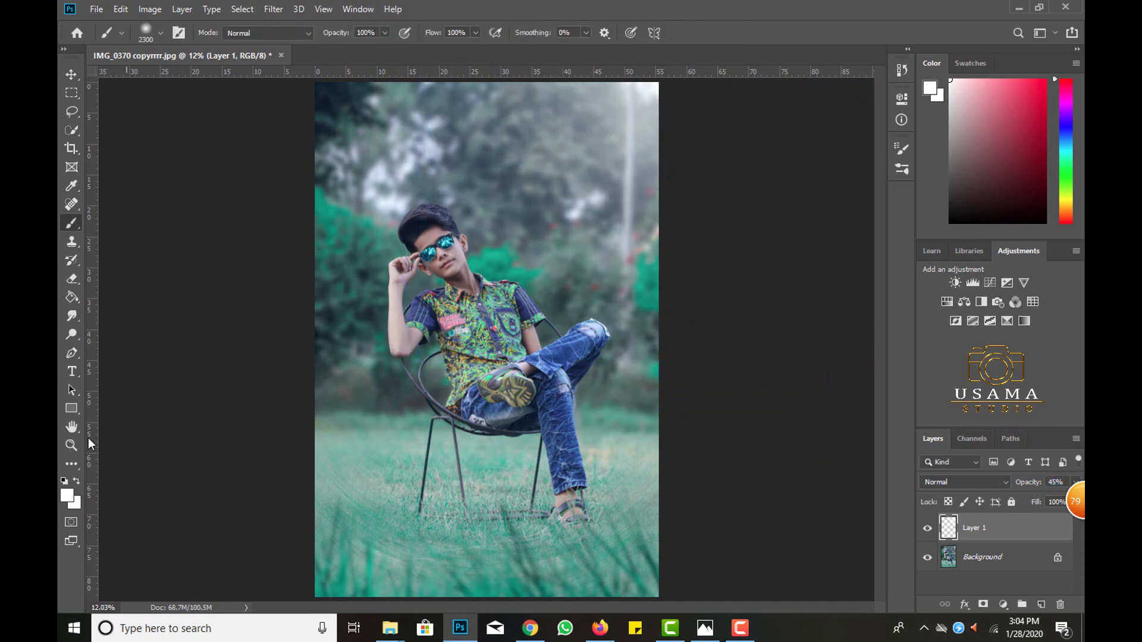
click(71, 74)
click(250, 32)
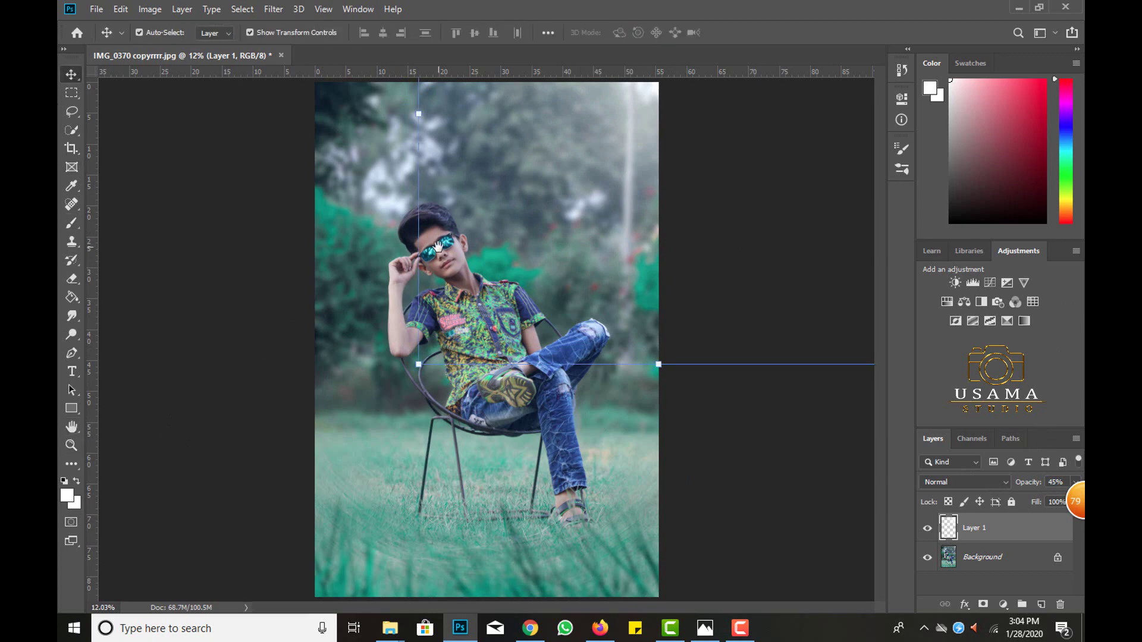
scroll(439, 246, down, 3)
double_click(72, 426)
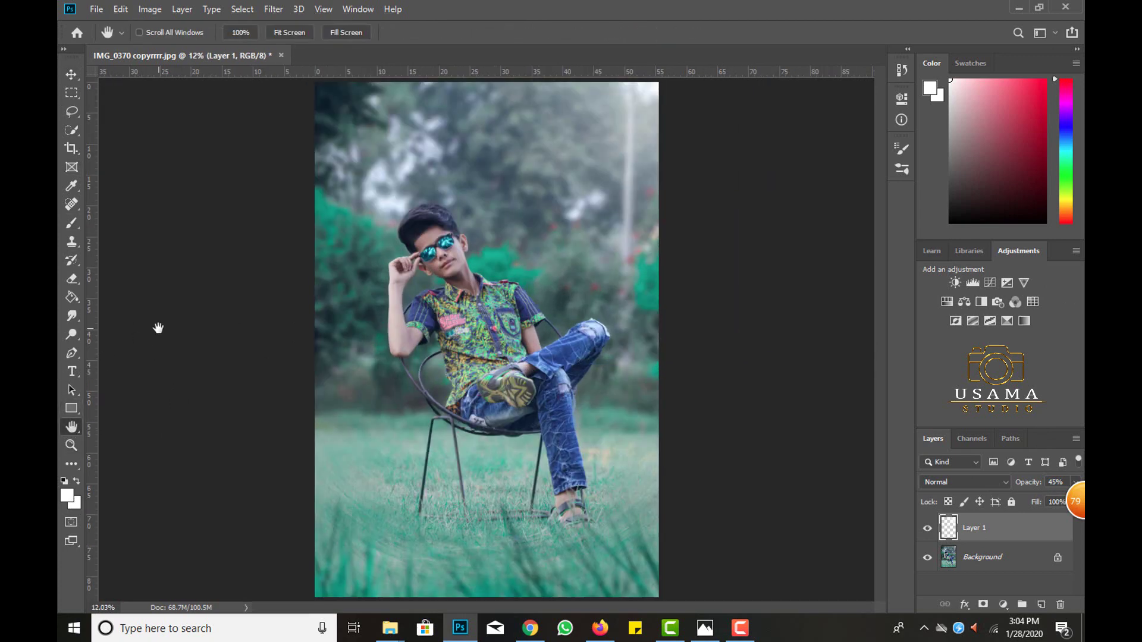
key(ctrl+shift+e)
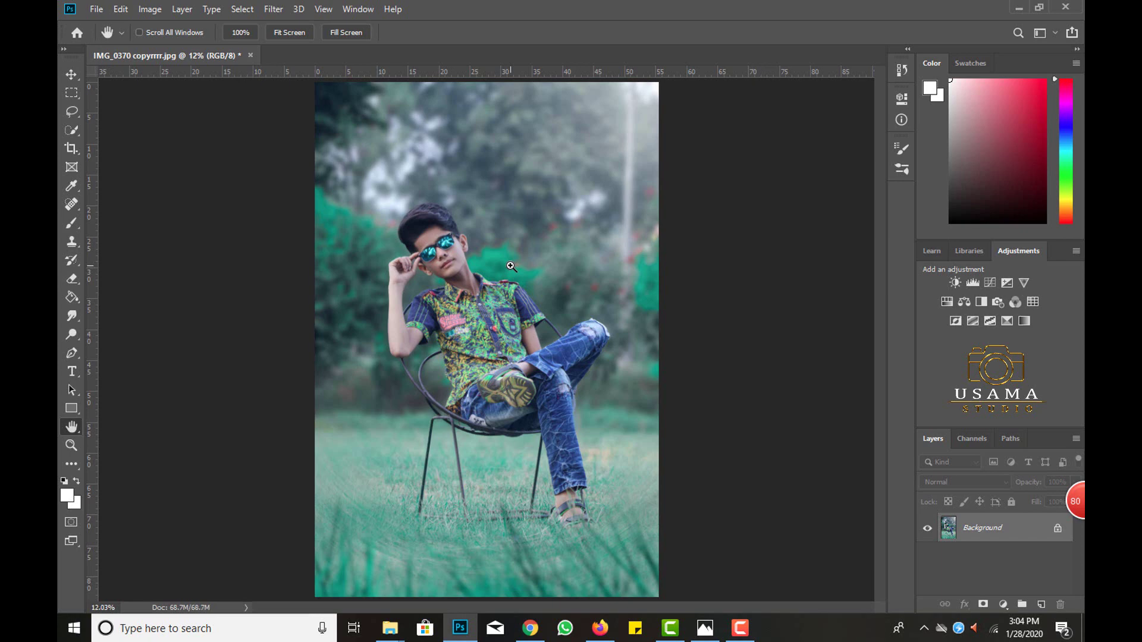
scroll(498, 272, down, 2)
key(ctrl+0)
double_click(70, 426)
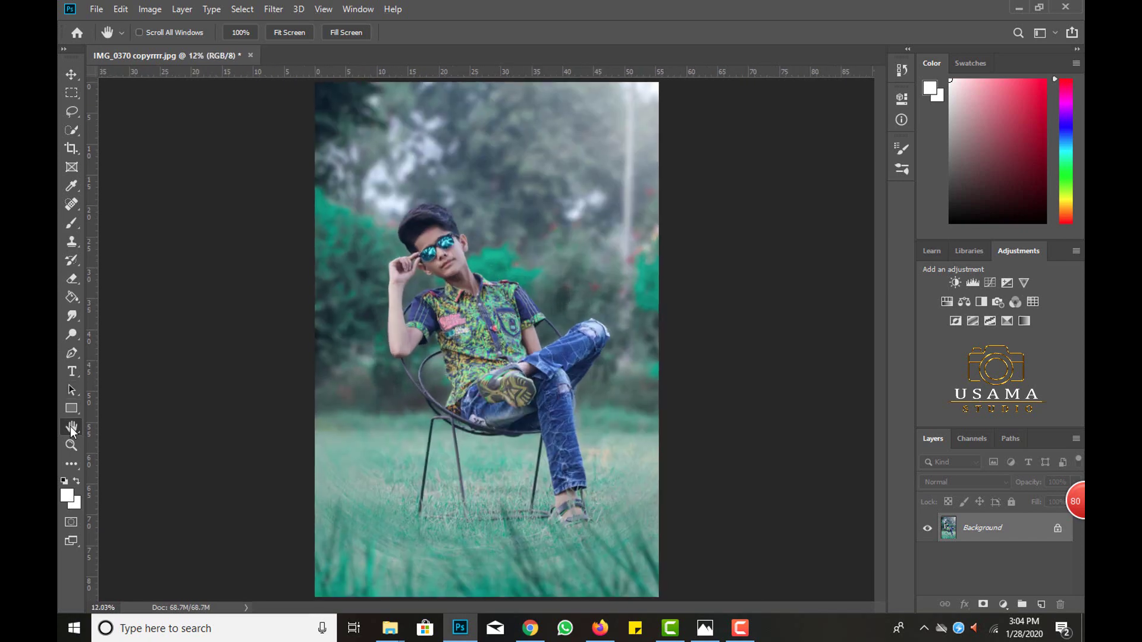